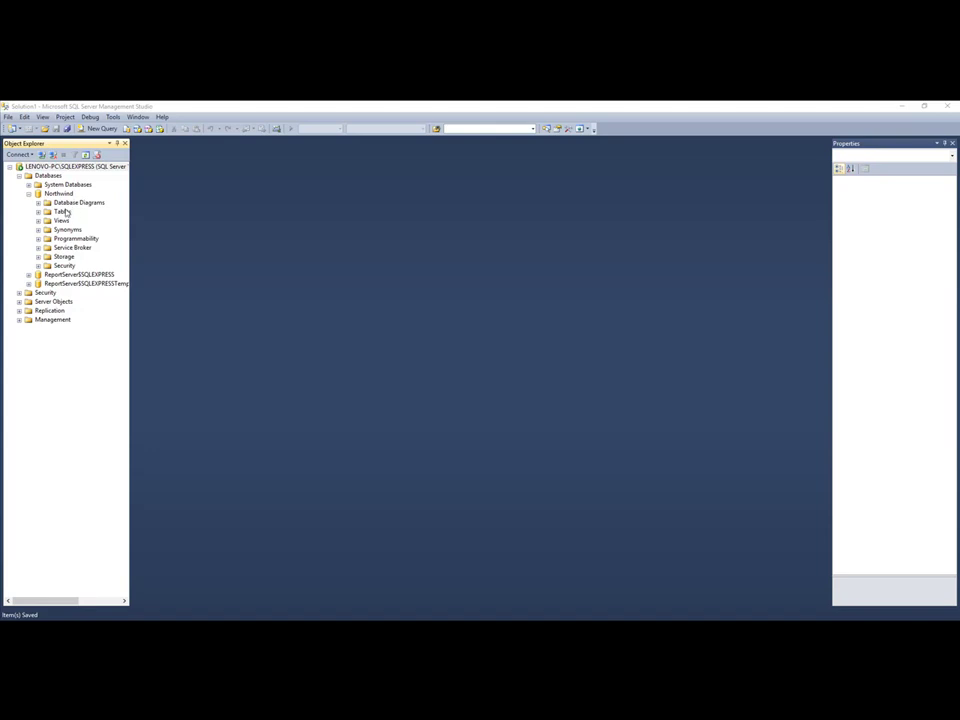
# - Open the Northwind database diagram Diagram_0 to examine the tables and their relationships
pyautogui.click(38, 212)
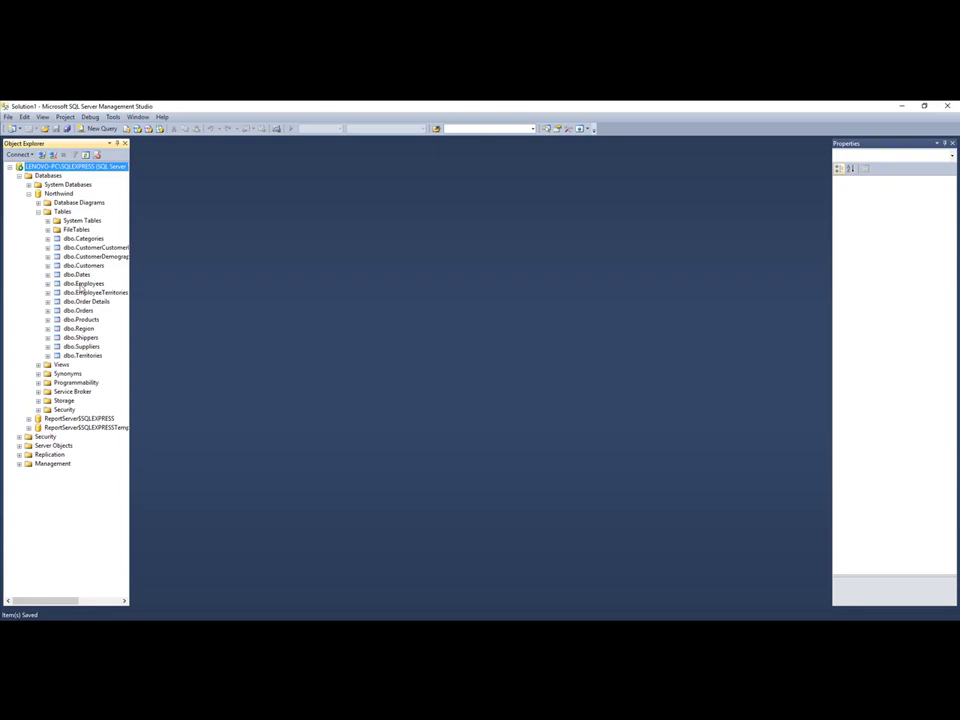
pyautogui.click(38, 203)
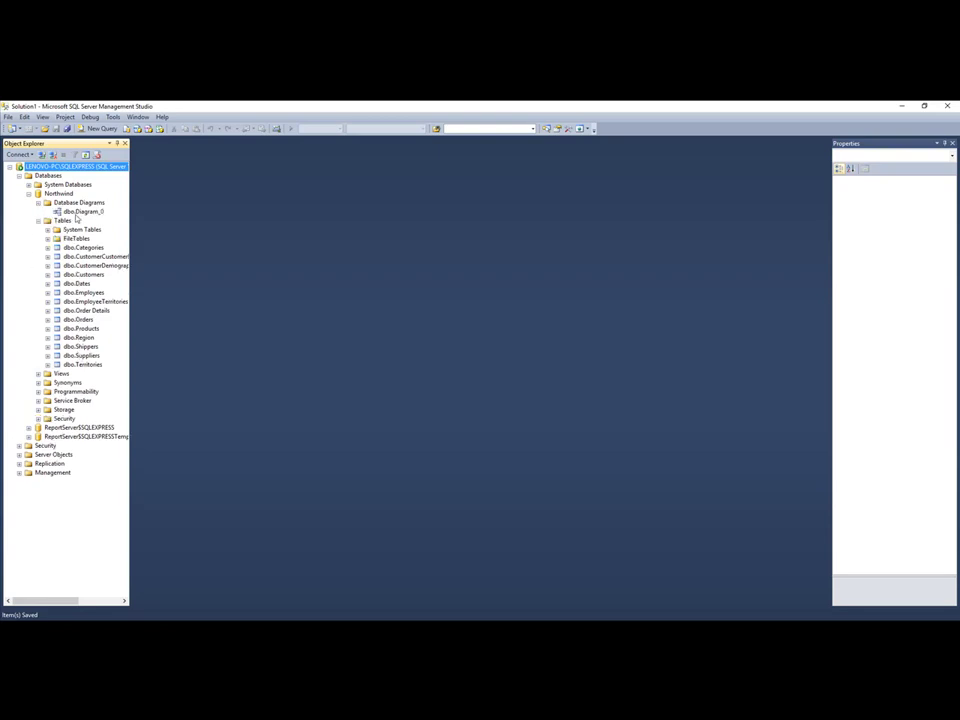
pyautogui.click(77, 213)
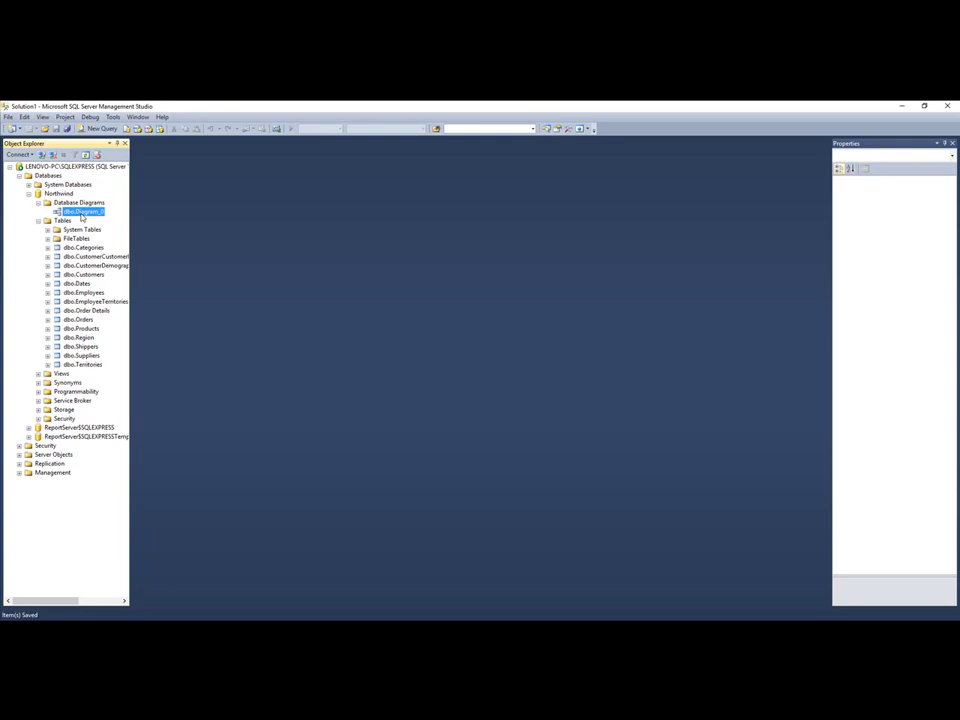
pyautogui.doubleClick(82, 213)
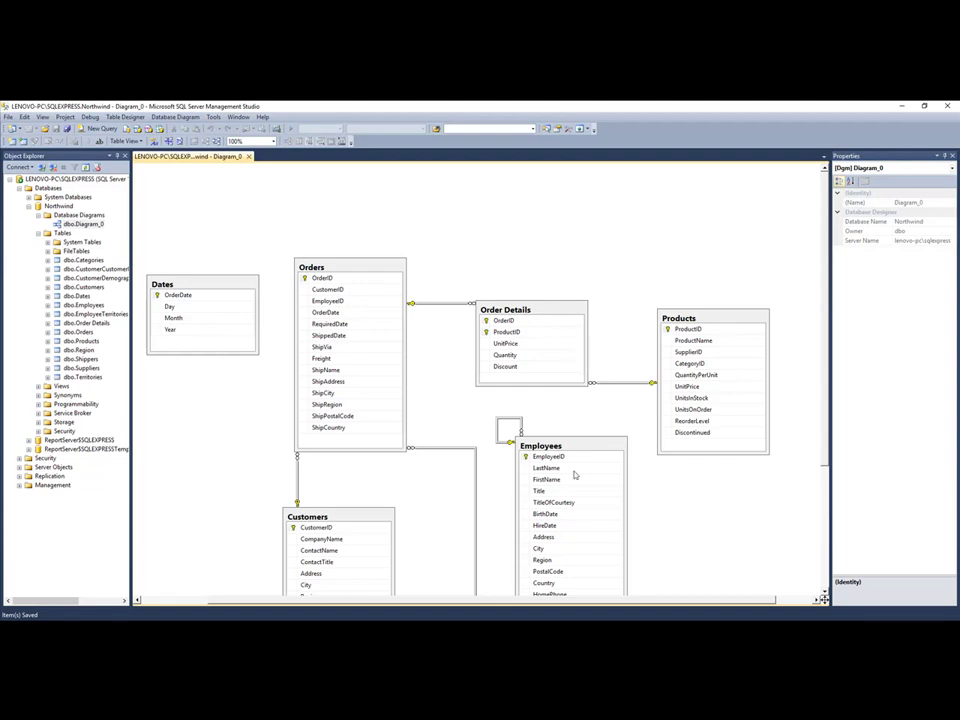
# - Move the Customers table closer to Orders in the diagram, and close the diagram without saving
pyautogui.moveTo(334, 522); pyautogui.dragTo(330, 489)
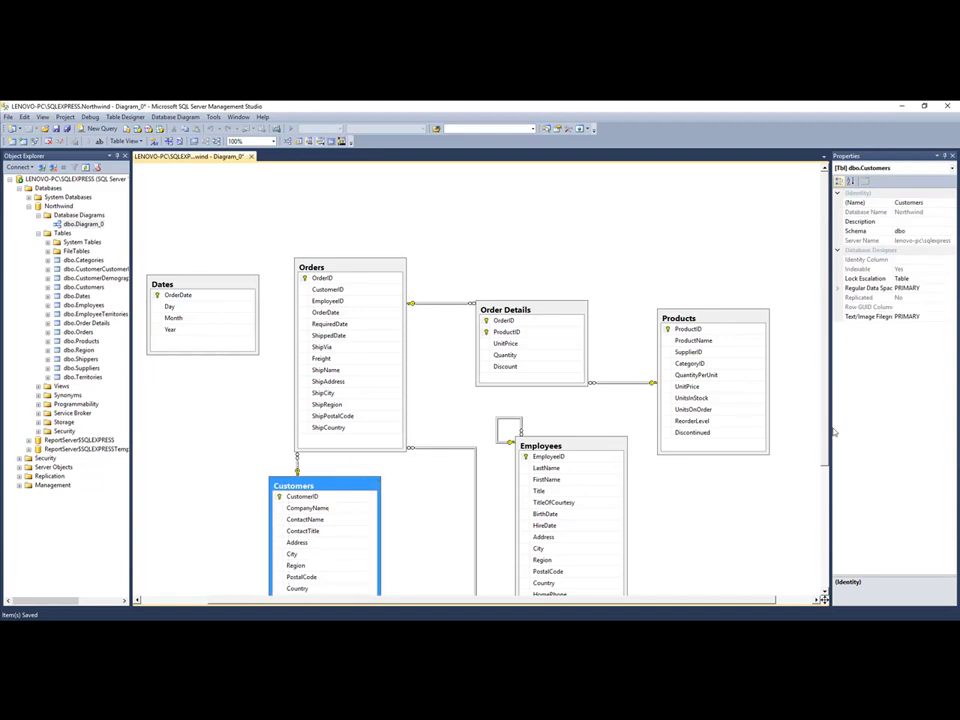
pyautogui.moveTo(826, 434)
pyautogui.mouseDown()
pyautogui.moveTo(816, 499)
pyautogui.moveTo(826, 434)
pyautogui.mouseUp()
pyautogui.click(251, 157)
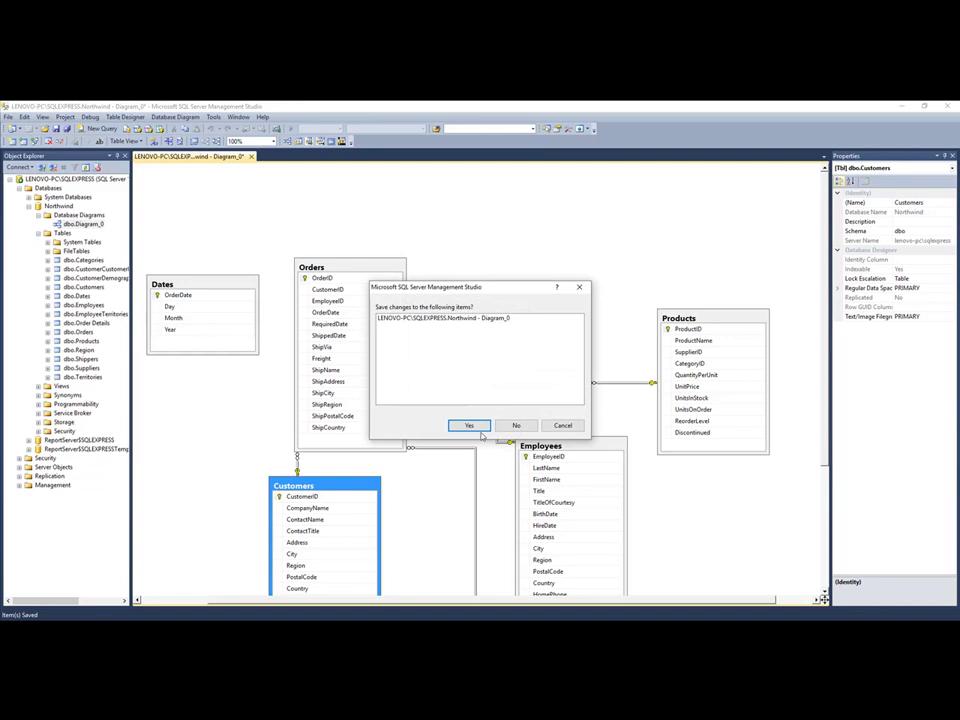
pyautogui.click(516, 426)
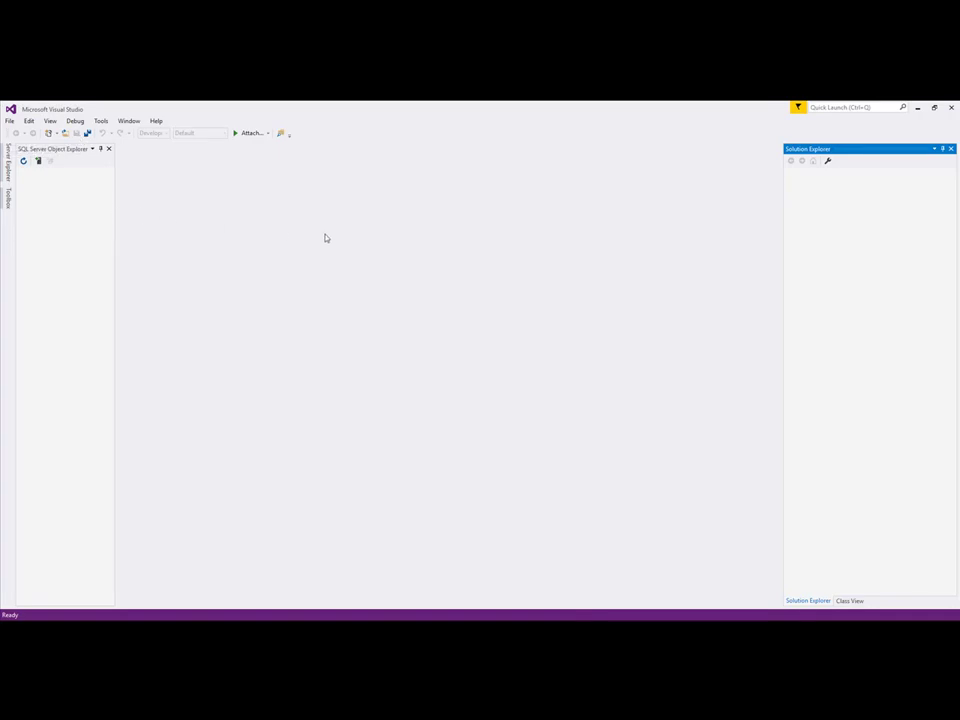
# - Create an Analysis Services Multidimensional and Data Mining project named Clase30 in Visual Studio
pyautogui.click(11, 121)
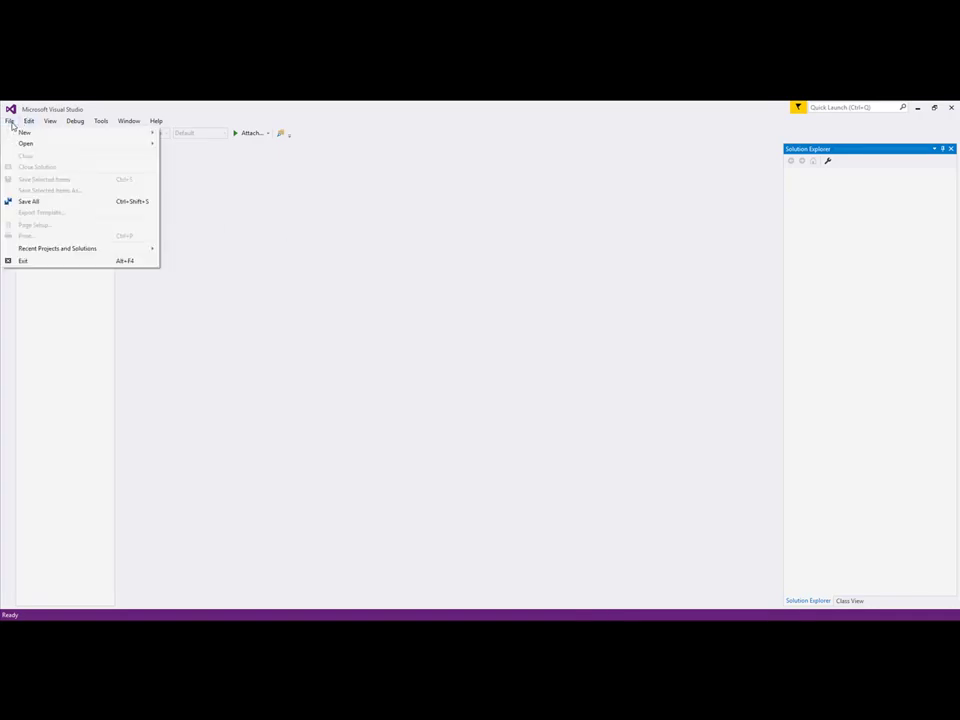
pyautogui.moveTo(30, 135)
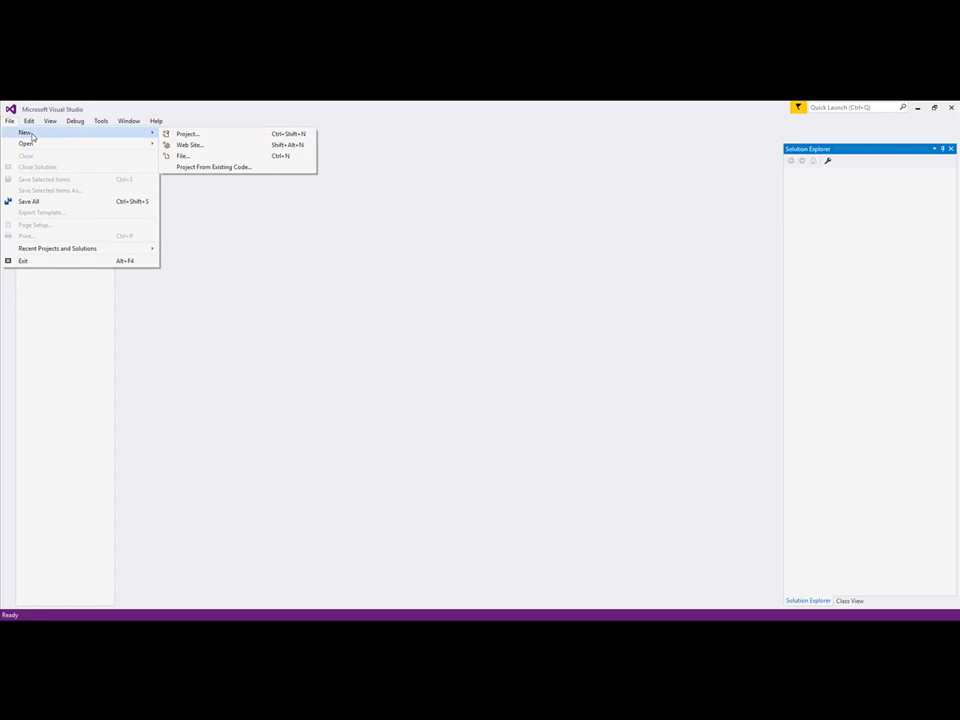
pyautogui.click(192, 134)
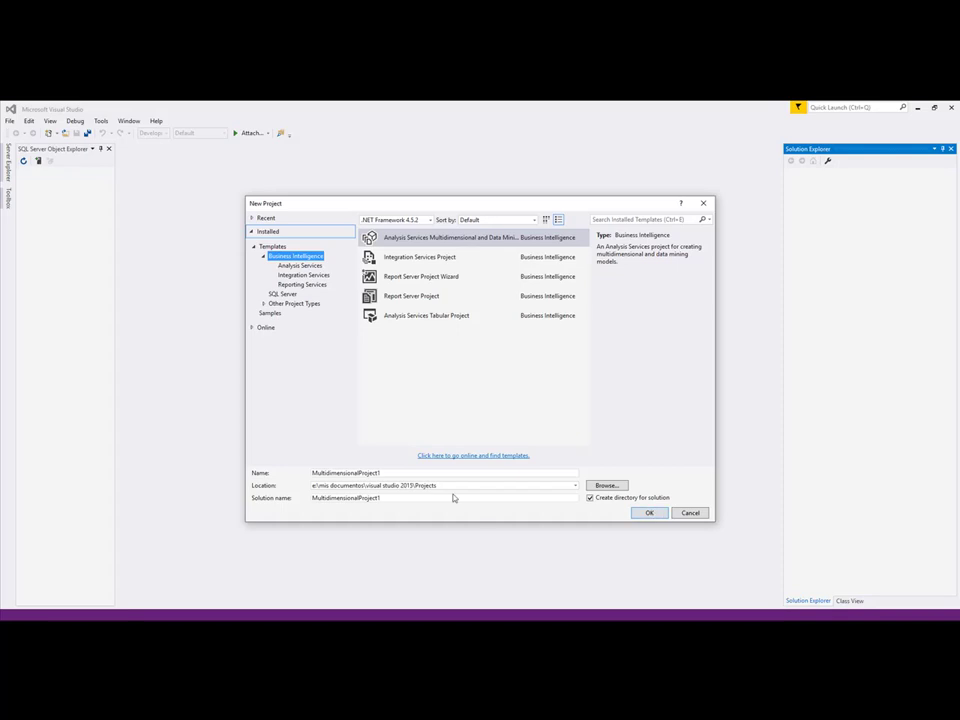
pyautogui.moveTo(404, 473); pyautogui.dragTo(312, 473)
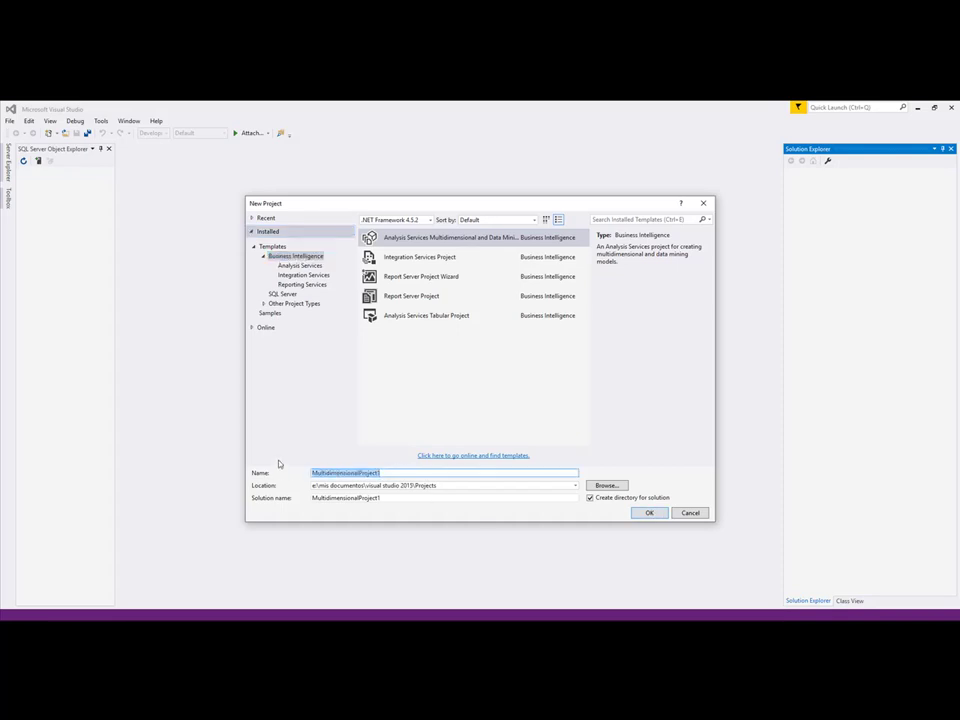
pyautogui.write('cLASE')
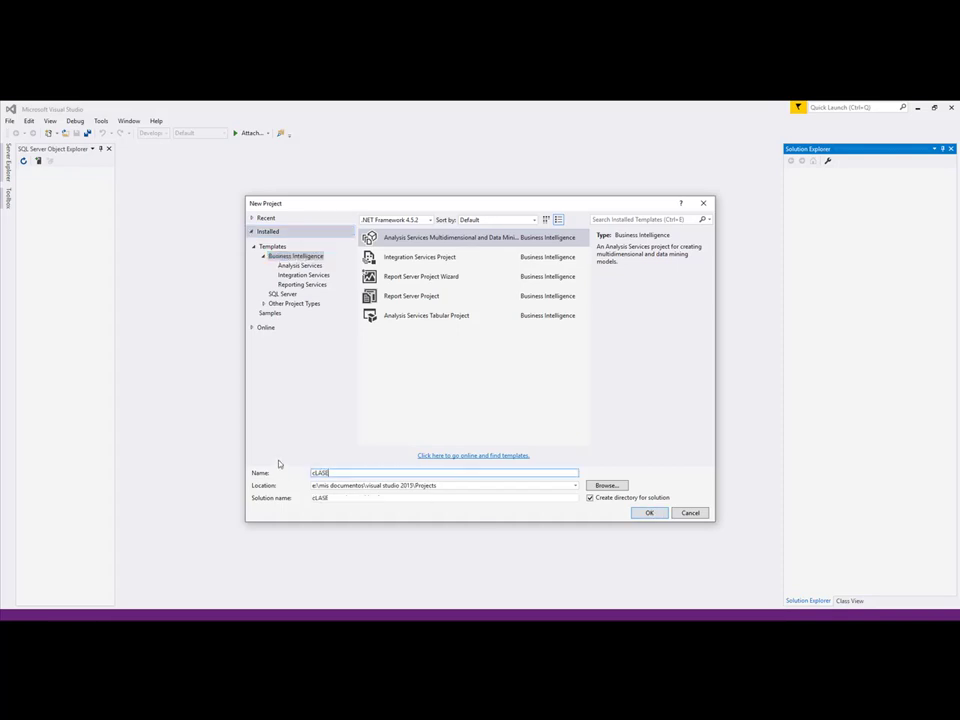
pyautogui.press('BackSpace')
pyautogui.press('BackSpace')
pyautogui.press('BackSpace')
pyautogui.press('BackSpace')
pyautogui.press('BackSpace')
pyautogui.write('Clase30')
pyautogui.click(651, 514)
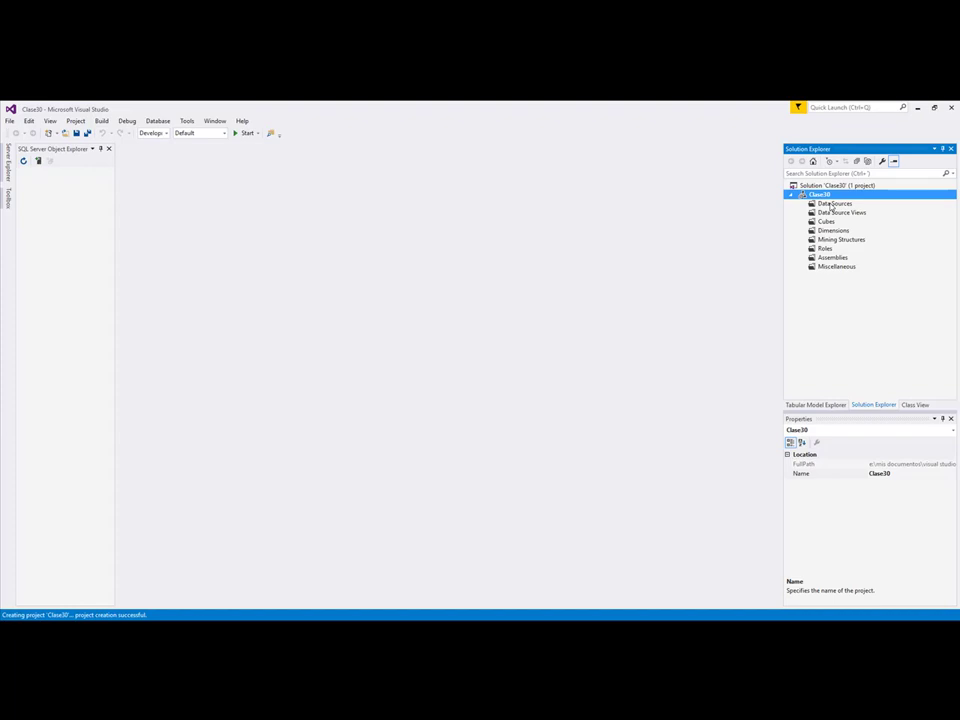
# - Start a new data source in the Clase30 project and delete the existing Northwind data connection
pyautogui.click(831, 205)
pyautogui.rightClick(833, 205)
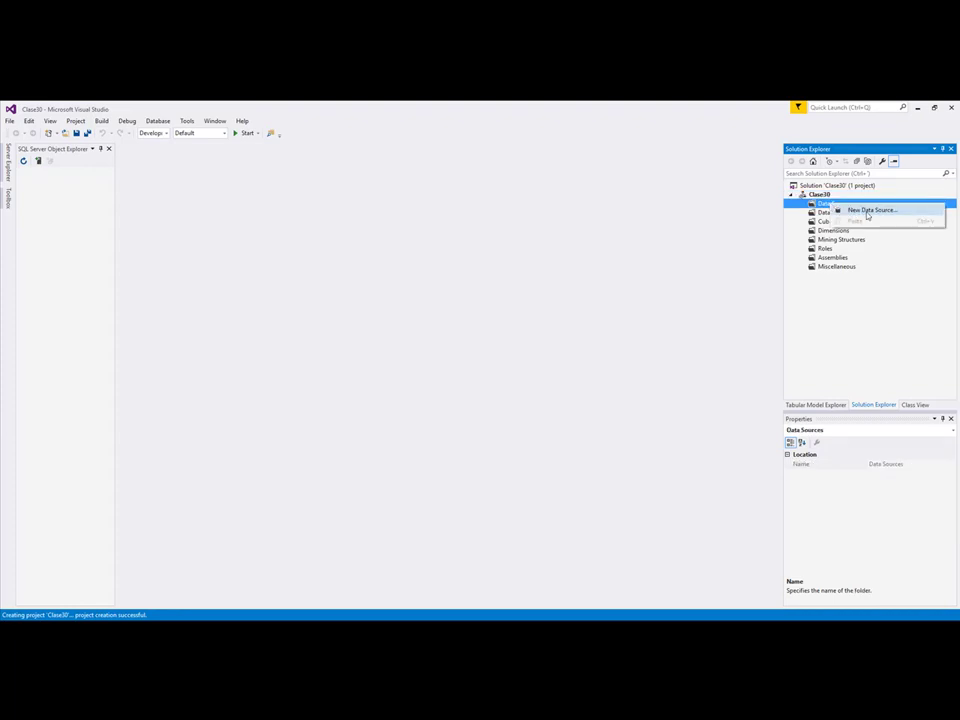
pyautogui.click(868, 211)
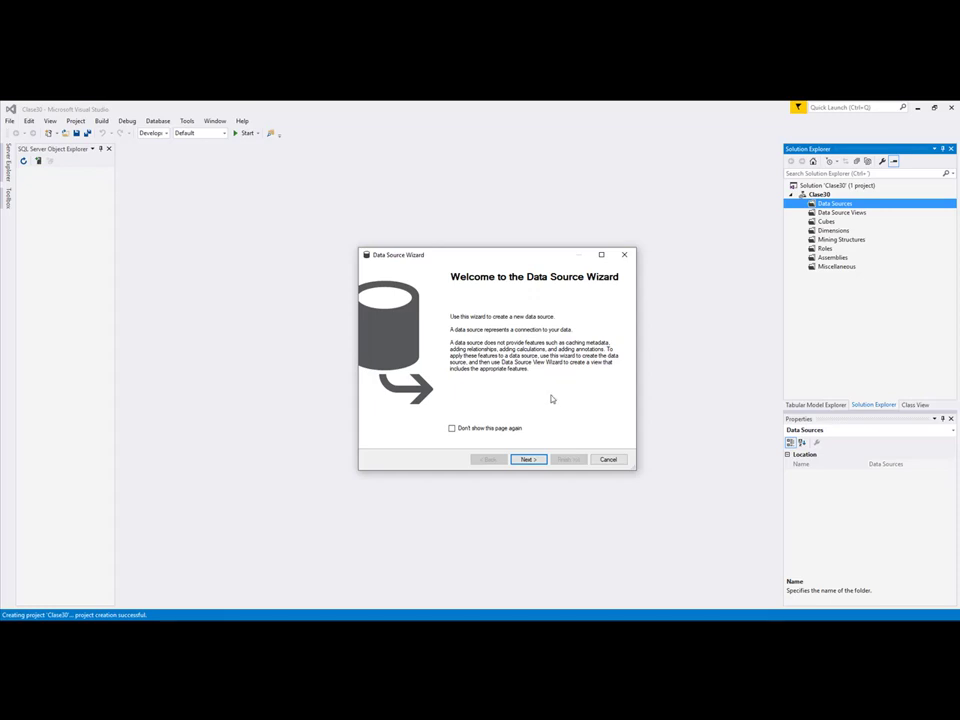
pyautogui.click(527, 459)
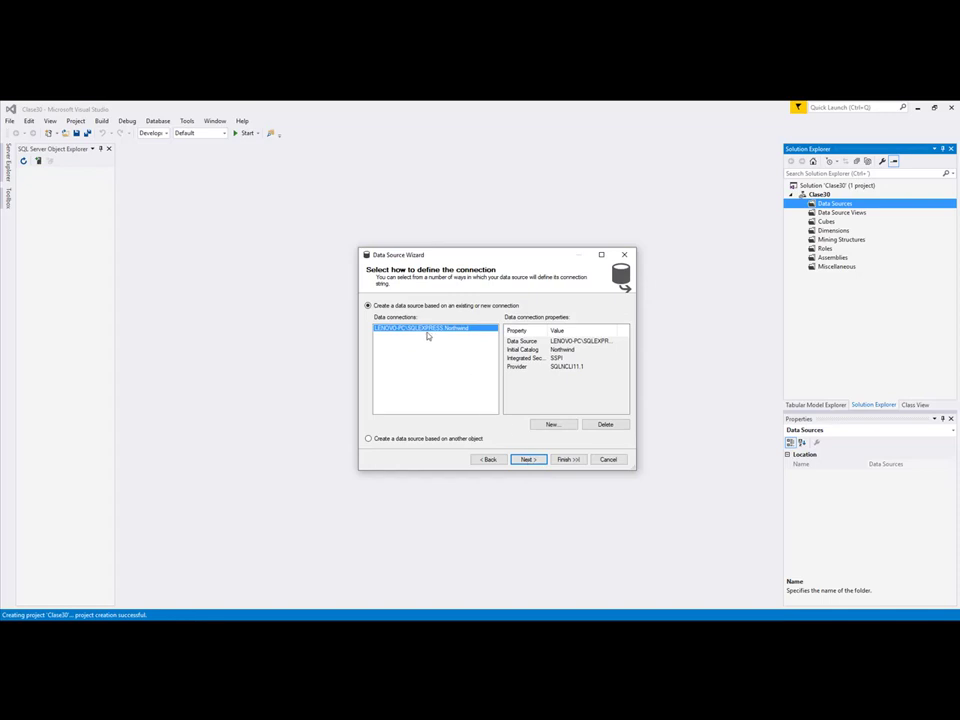
pyautogui.click(605, 424)
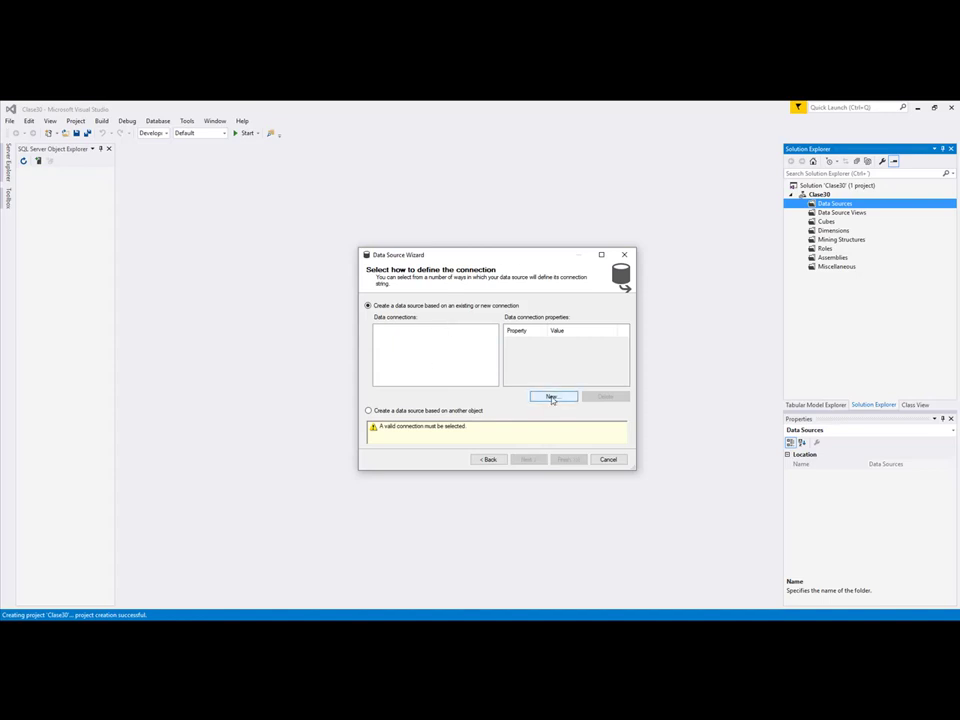
# - Start a new data connection and choose LENOVO-PC as its server
pyautogui.click(552, 398)
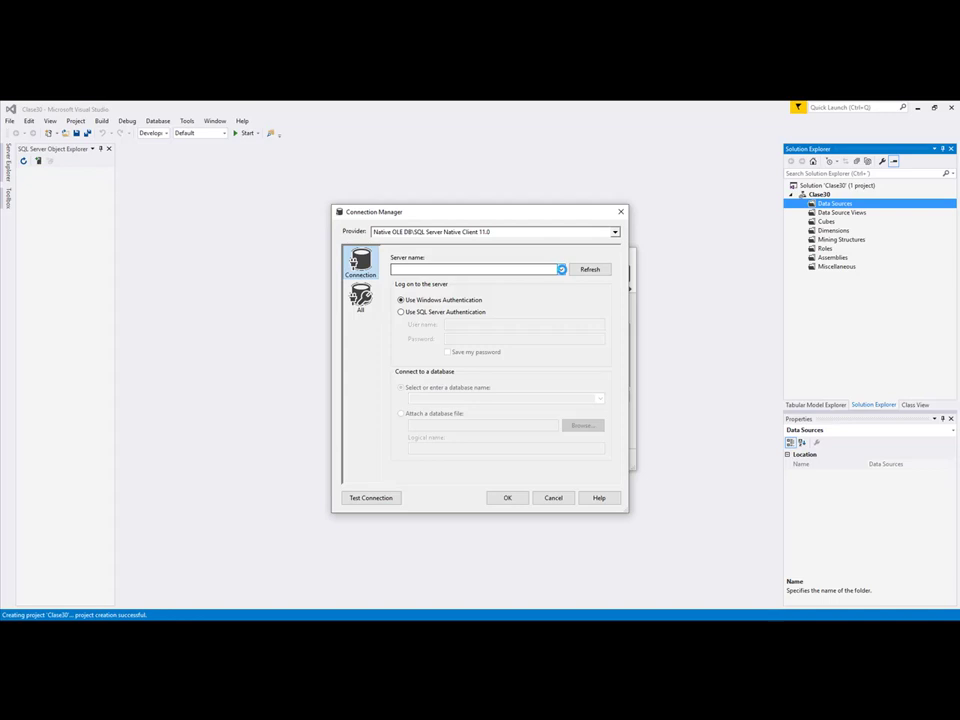
pyautogui.click(561, 269)
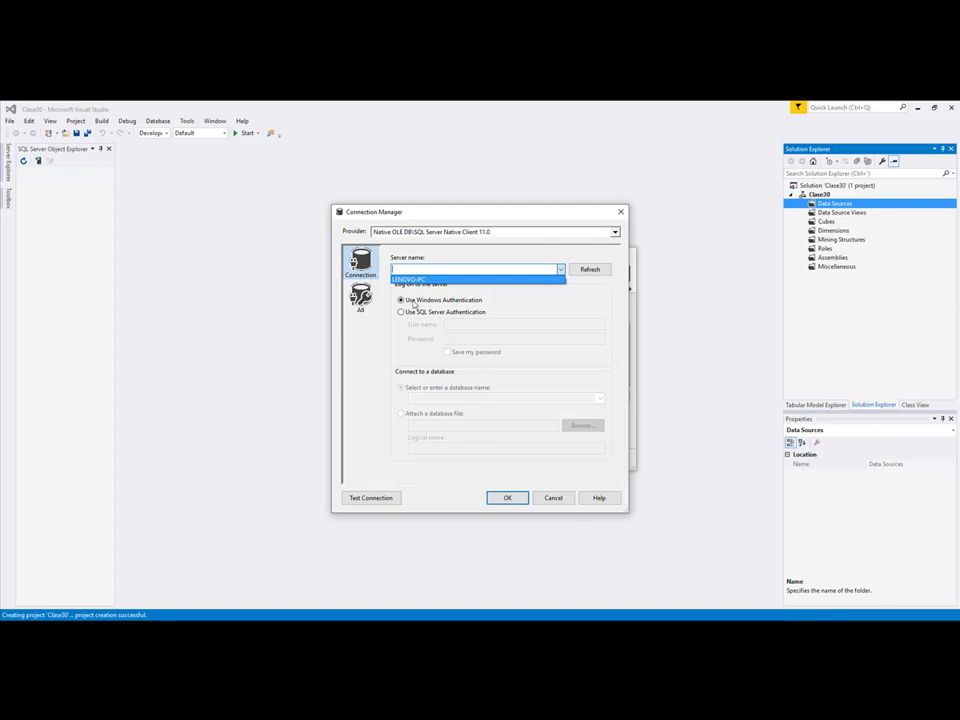
pyautogui.click(419, 280)
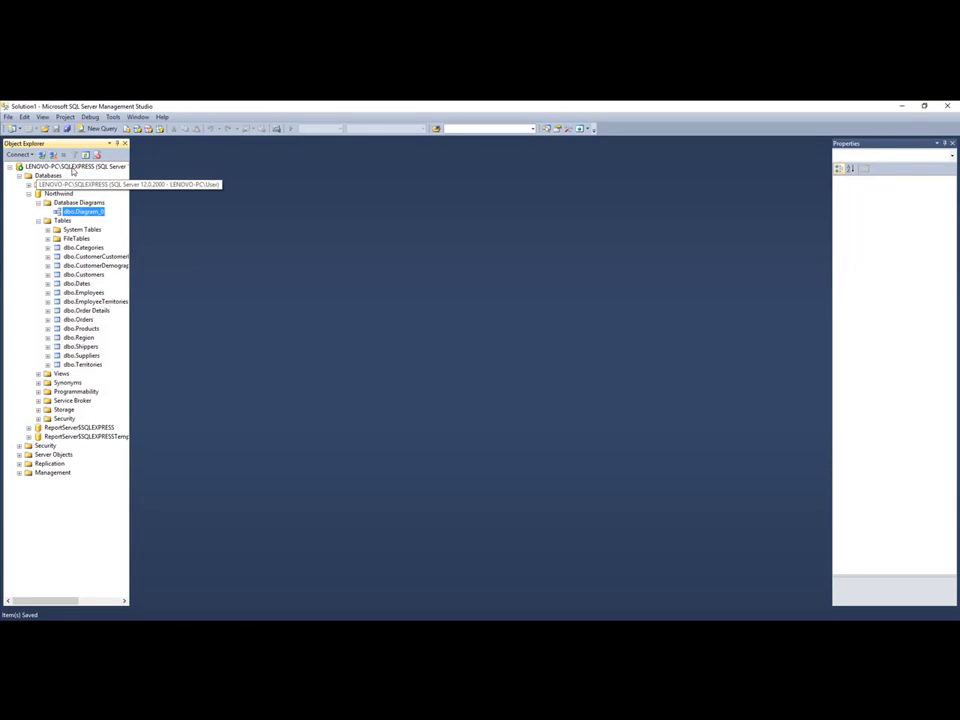
# - Switch to SQL Server Management Studio and copy the server name LENOVO-PC\SQLEXPRESS from the server connection dialog, without making a new connection
pyautogui.click(18, 157)
pyautogui.click(38, 165)
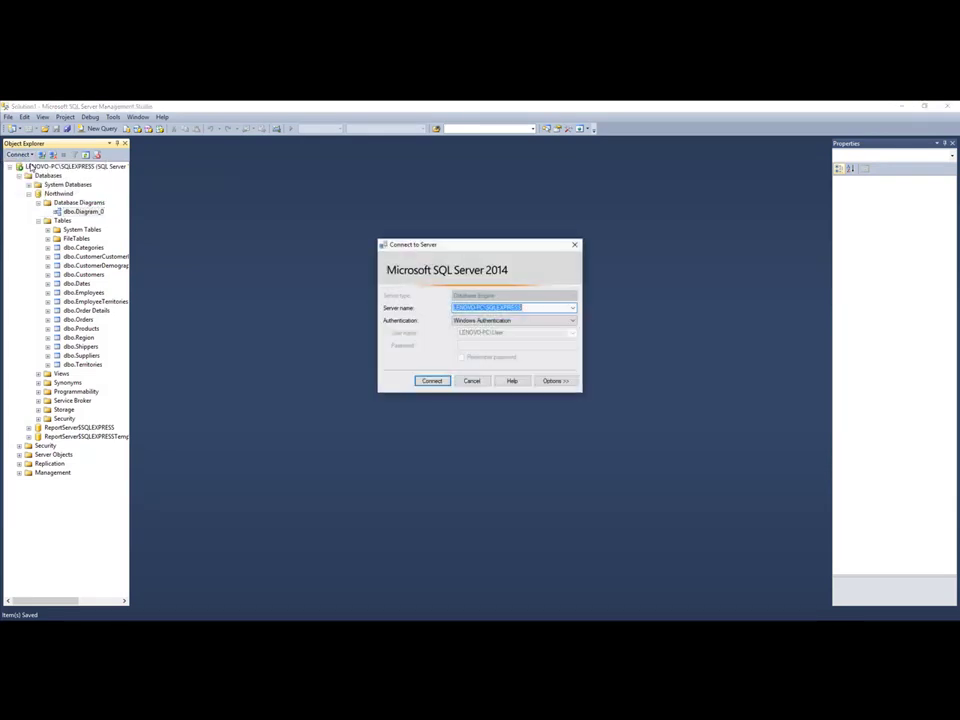
pyautogui.rightClick(500, 307)
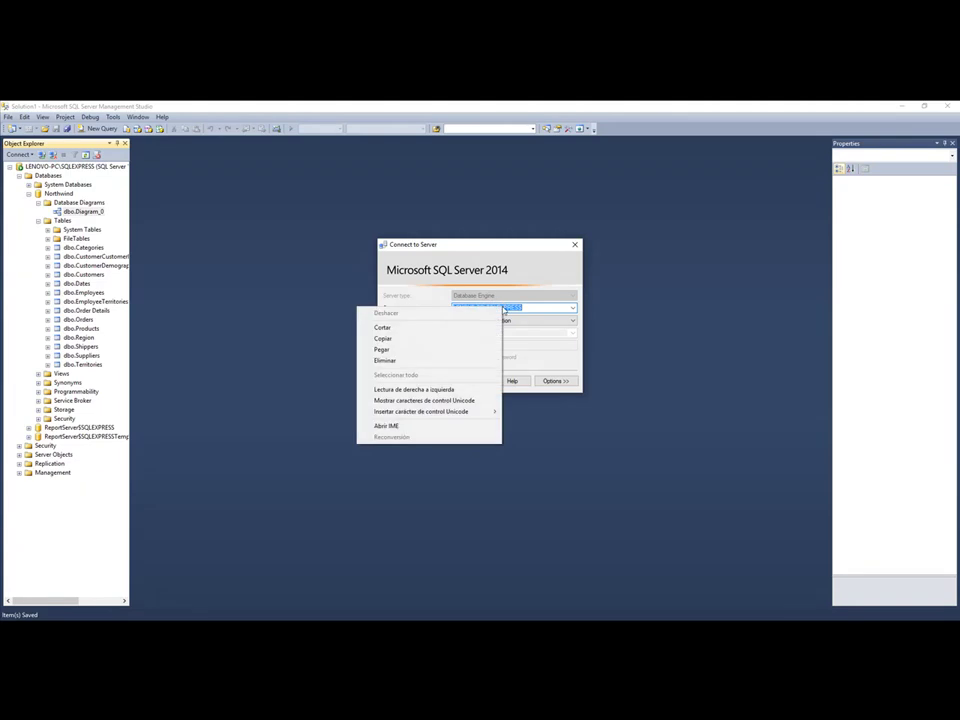
pyautogui.click(412, 340)
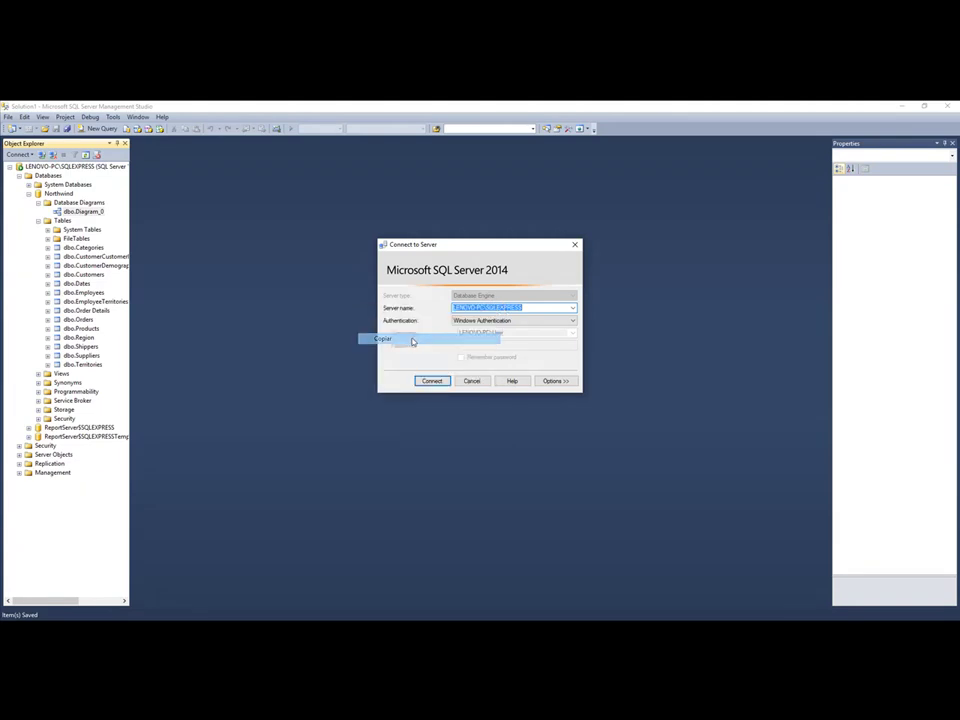
pyautogui.click(474, 381)
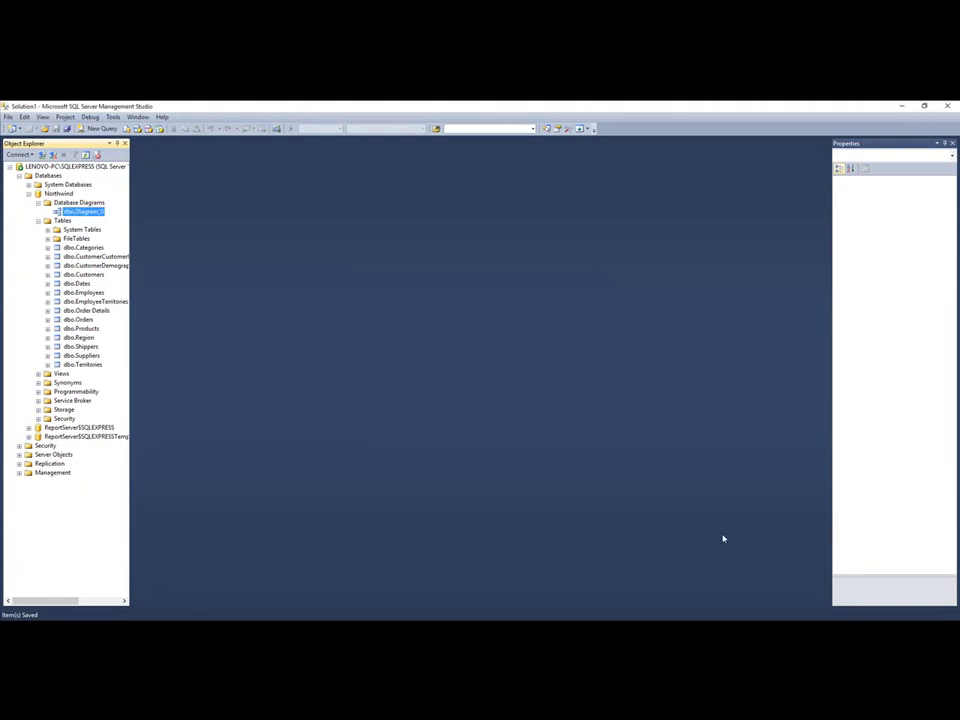
# - Return to Visual Studio, paste LENOVO-PC\SQLEXPRESS as the connection's server name and select the Northwind database
pyautogui.hotkey('alt', 'Tab')
pyautogui.rightClick(417, 274)
pyautogui.click(358, 315)
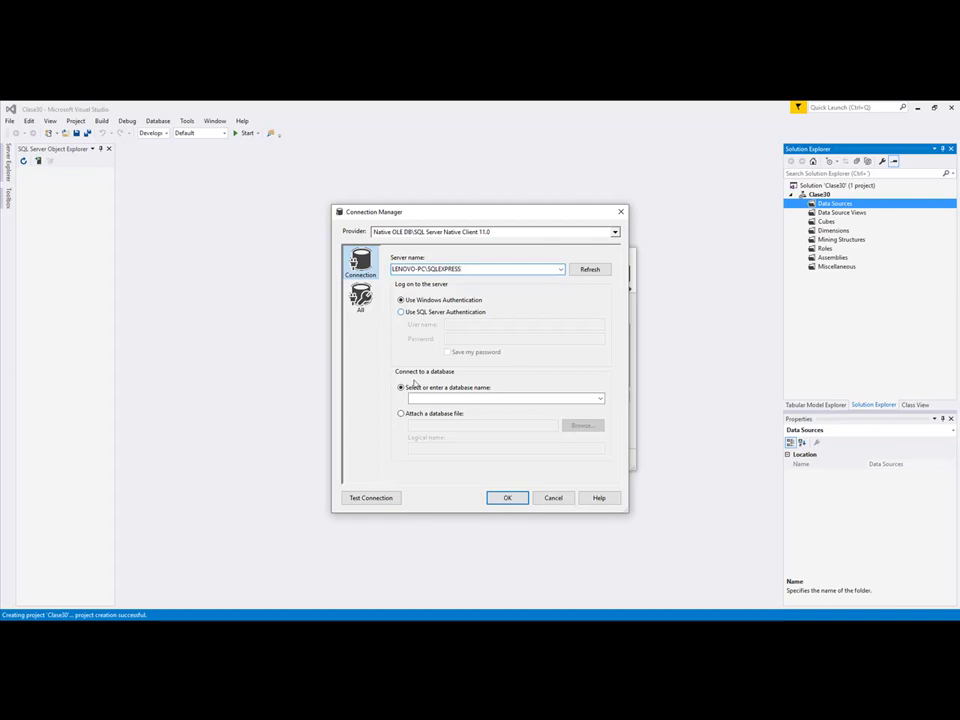
pyautogui.click(600, 399)
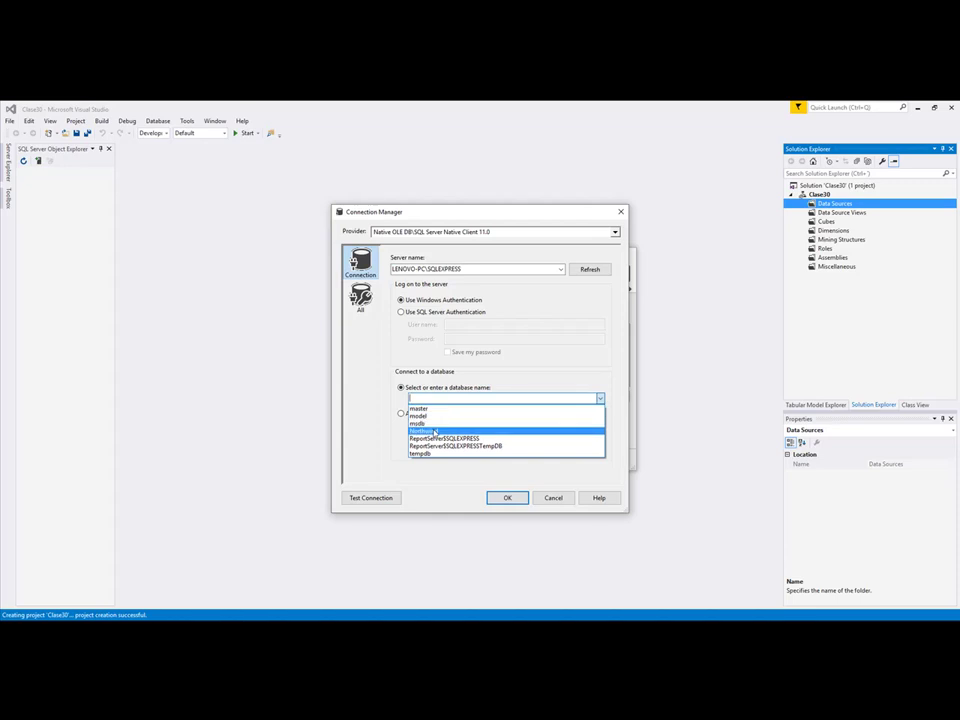
pyautogui.click(434, 431)
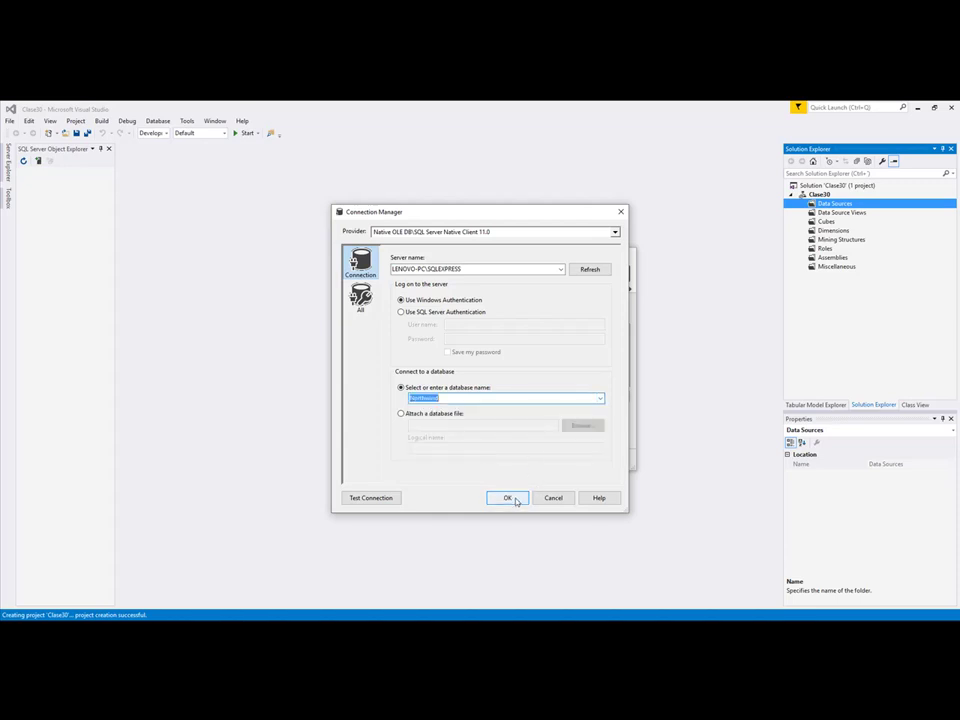
# - Test the Northwind connection and accept its settings
pyautogui.click(383, 500)
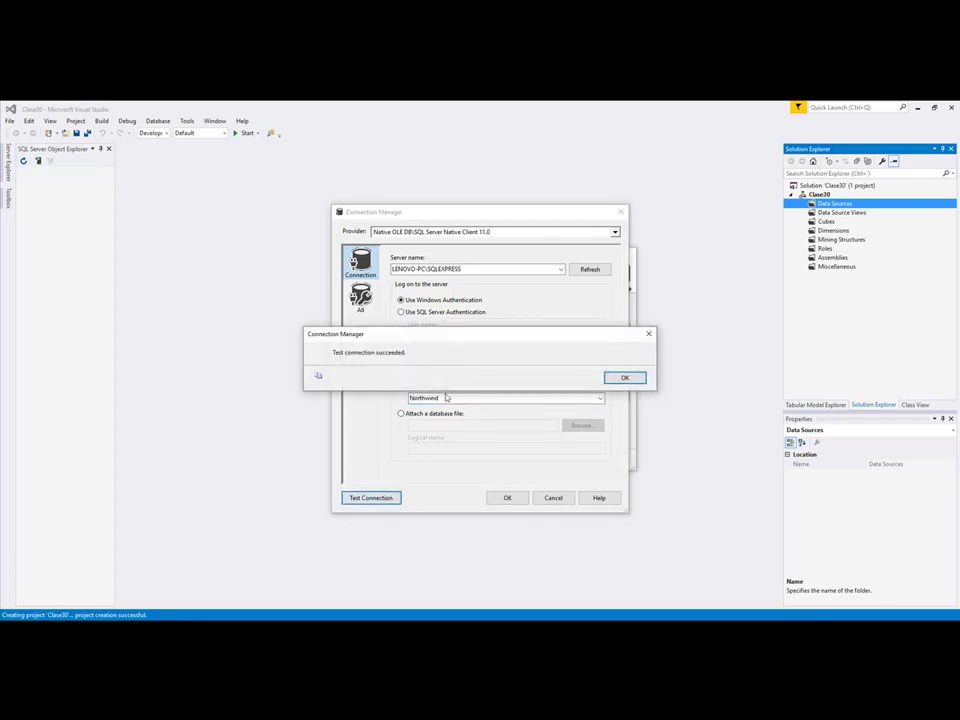
pyautogui.click(623, 378)
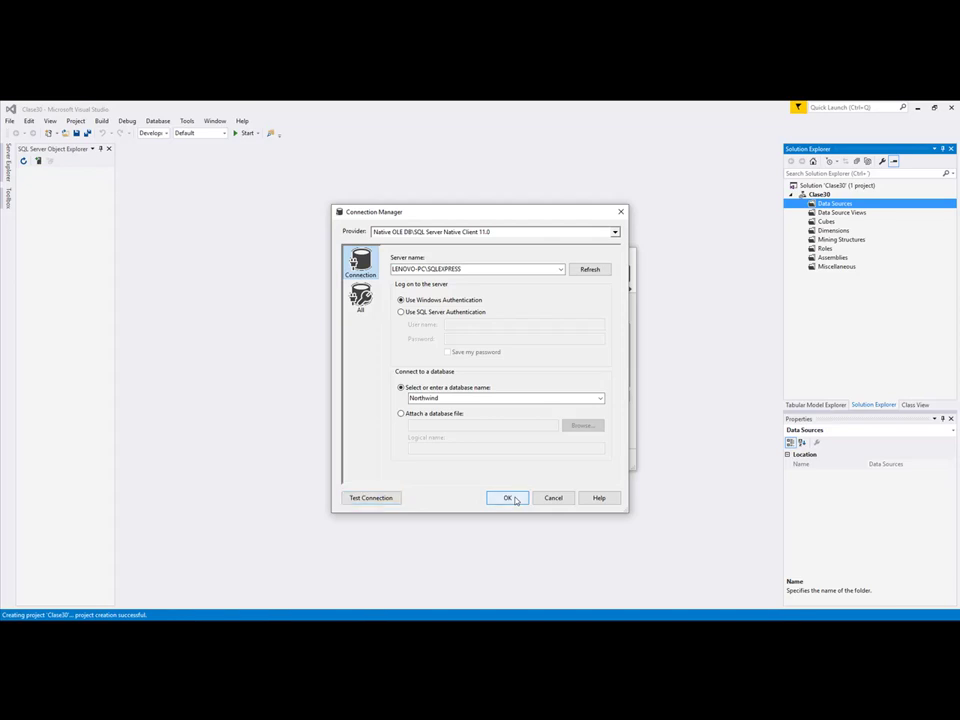
pyautogui.click(508, 498)
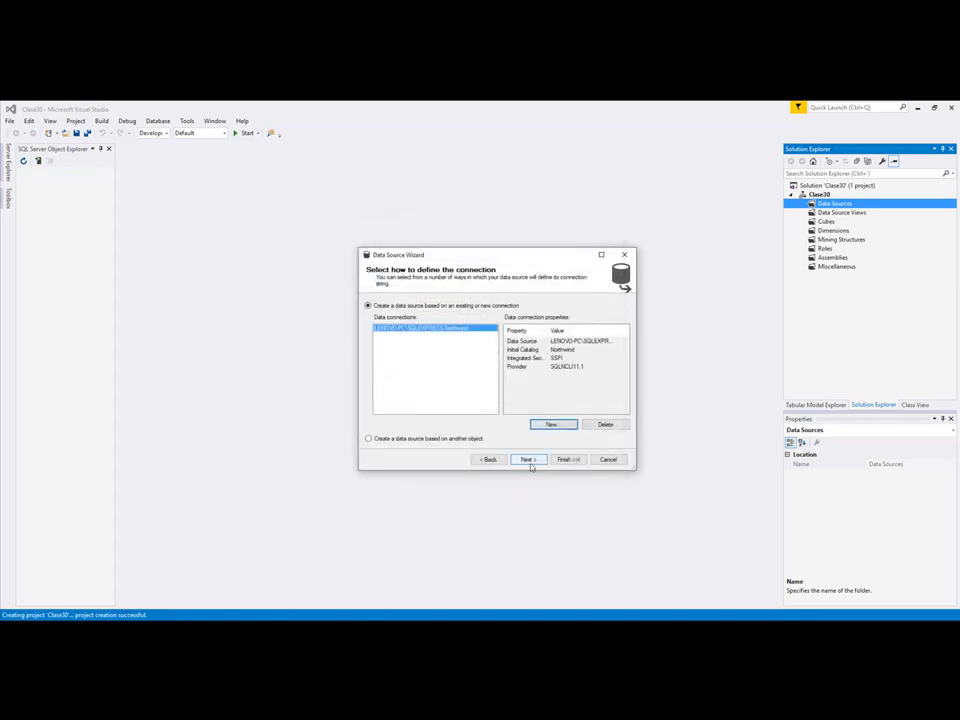
# - Set the data source to use the service account for impersonation, finish it with the name Northwind and select it in the project
pyautogui.click(528, 460)
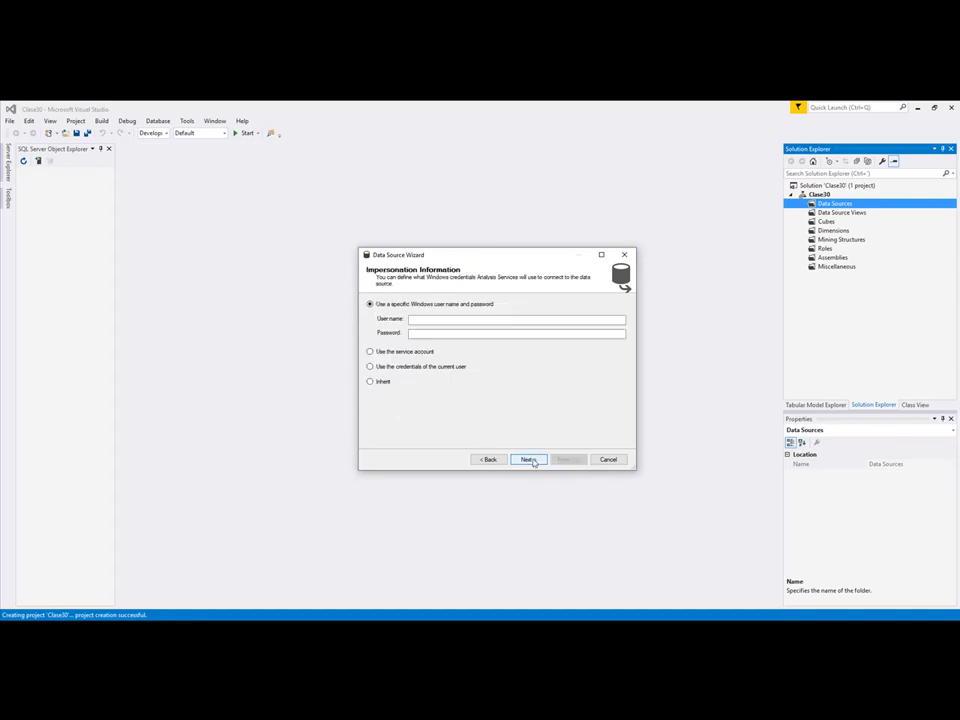
pyautogui.click(401, 356)
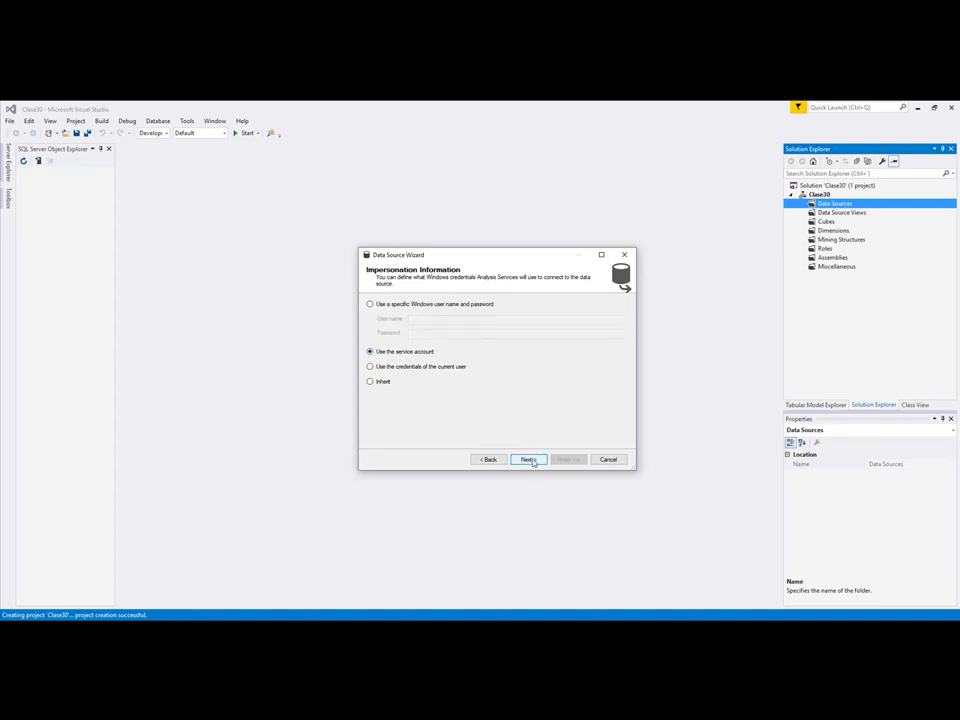
pyautogui.click(528, 459)
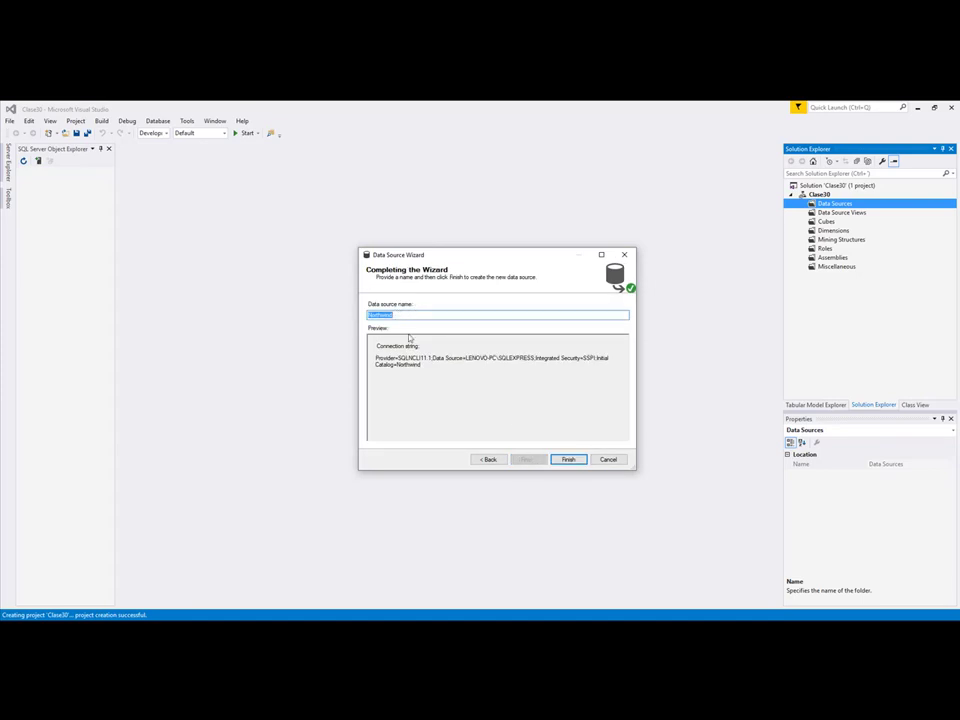
pyautogui.click(569, 460)
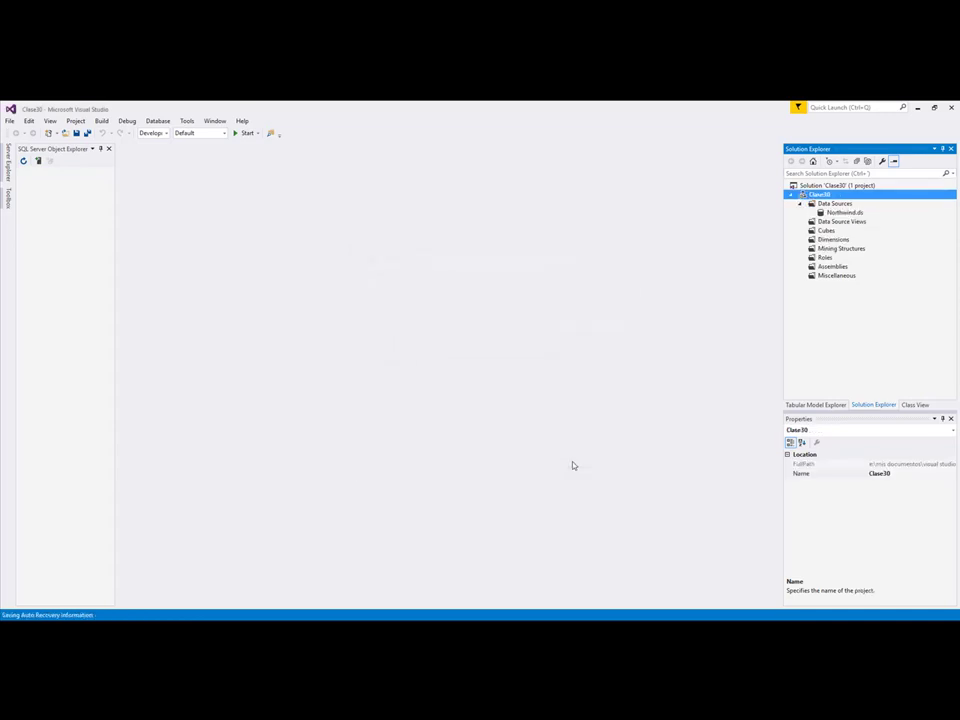
pyautogui.click(840, 213)
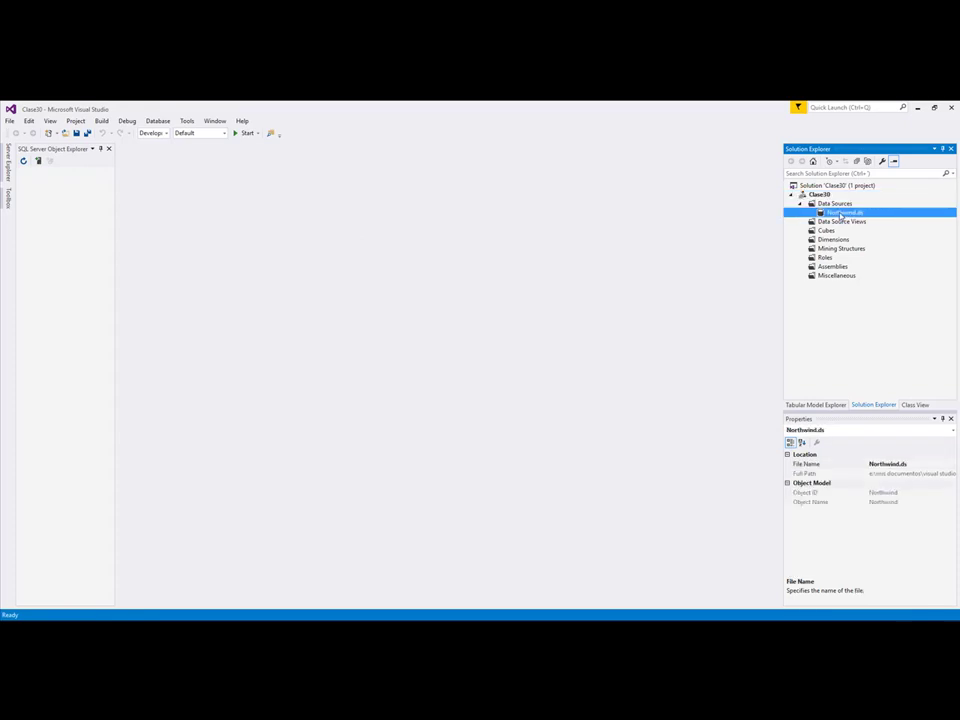
# - Start a new data source view in the project based on the existing Northwind relational data source
pyautogui.click(839, 222)
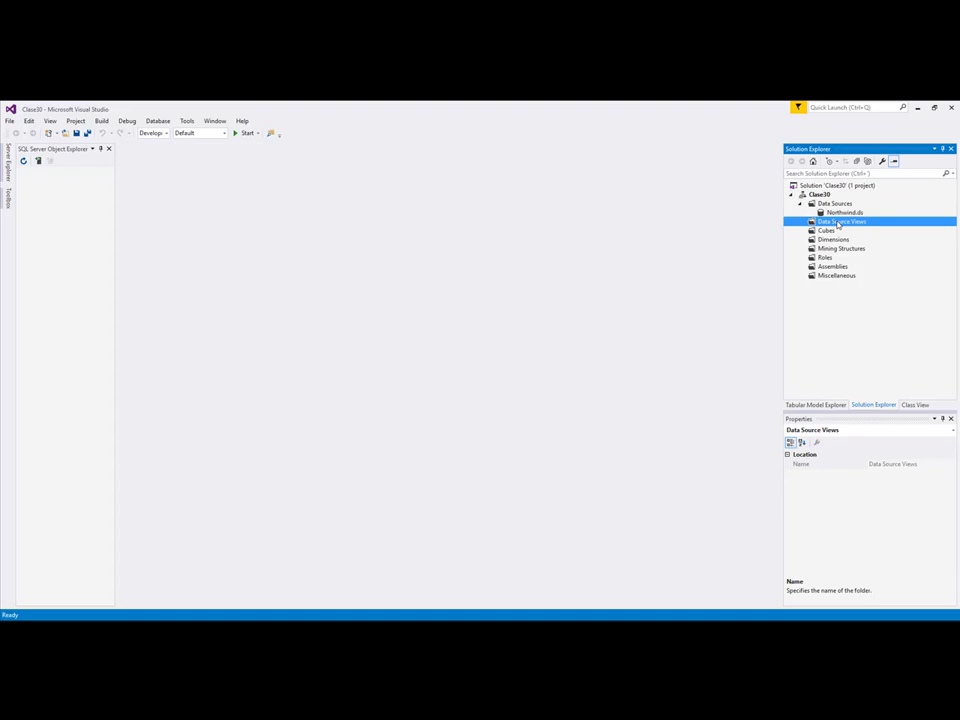
pyautogui.rightClick(838, 224)
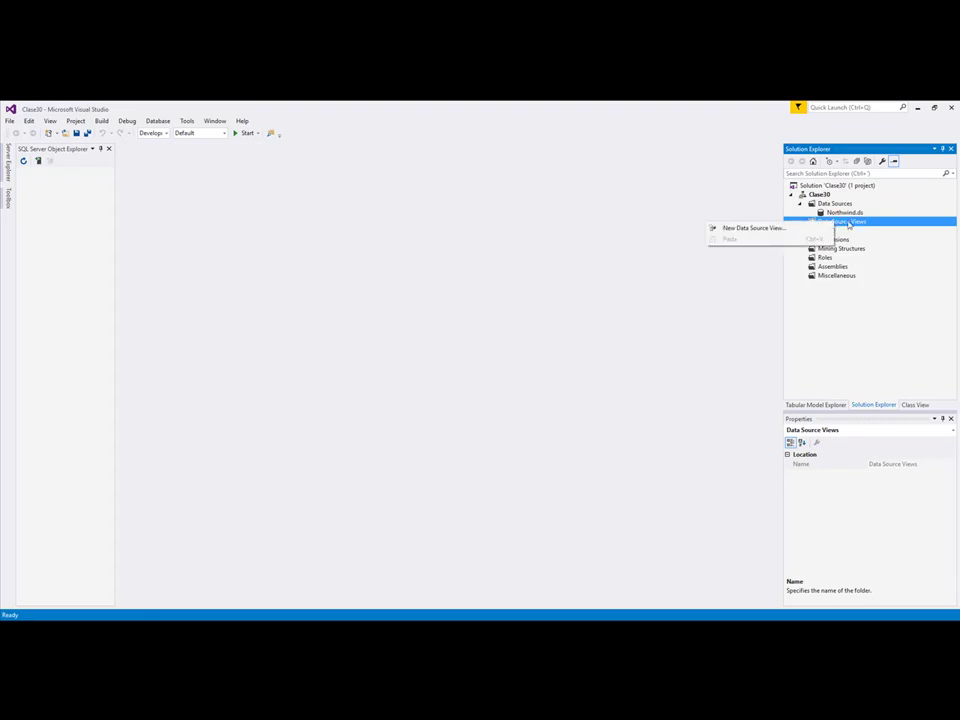
pyautogui.click(749, 229)
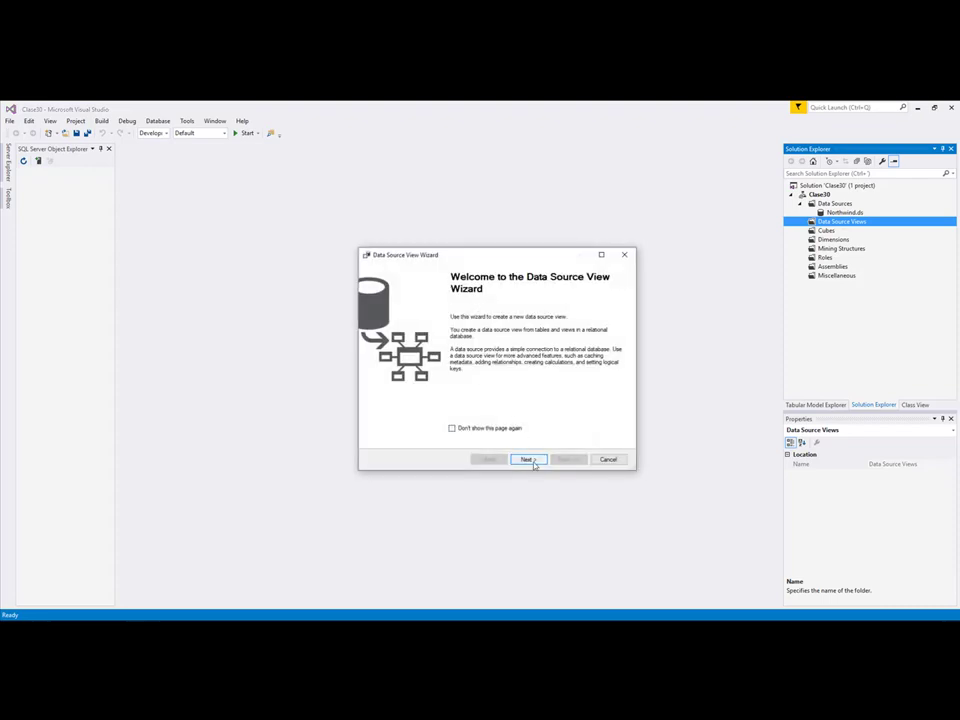
pyautogui.click(528, 459)
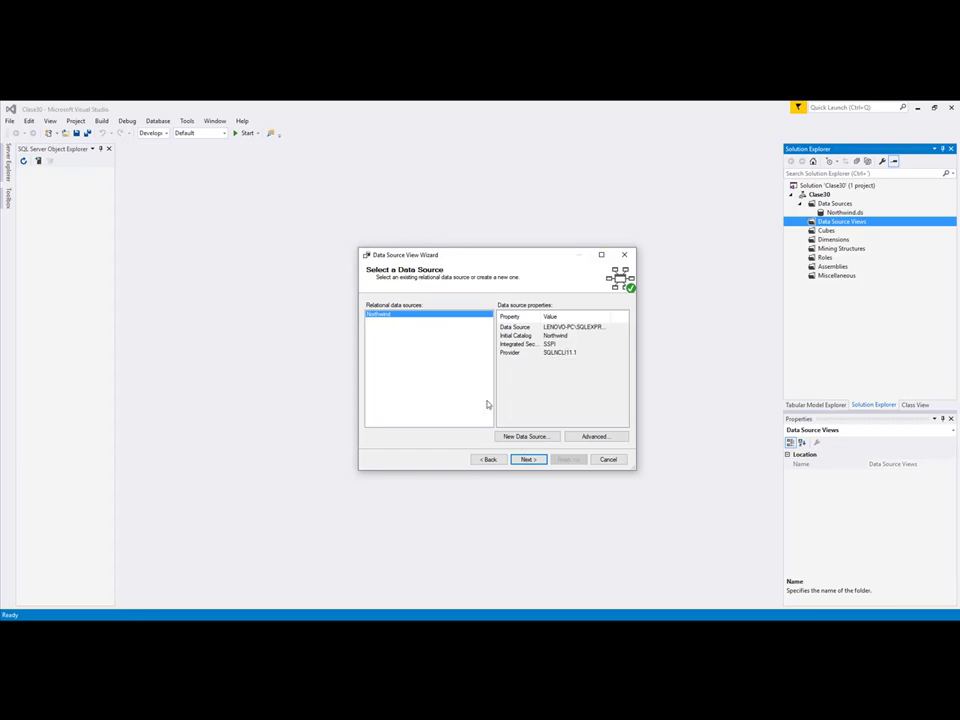
pyautogui.click(529, 460)
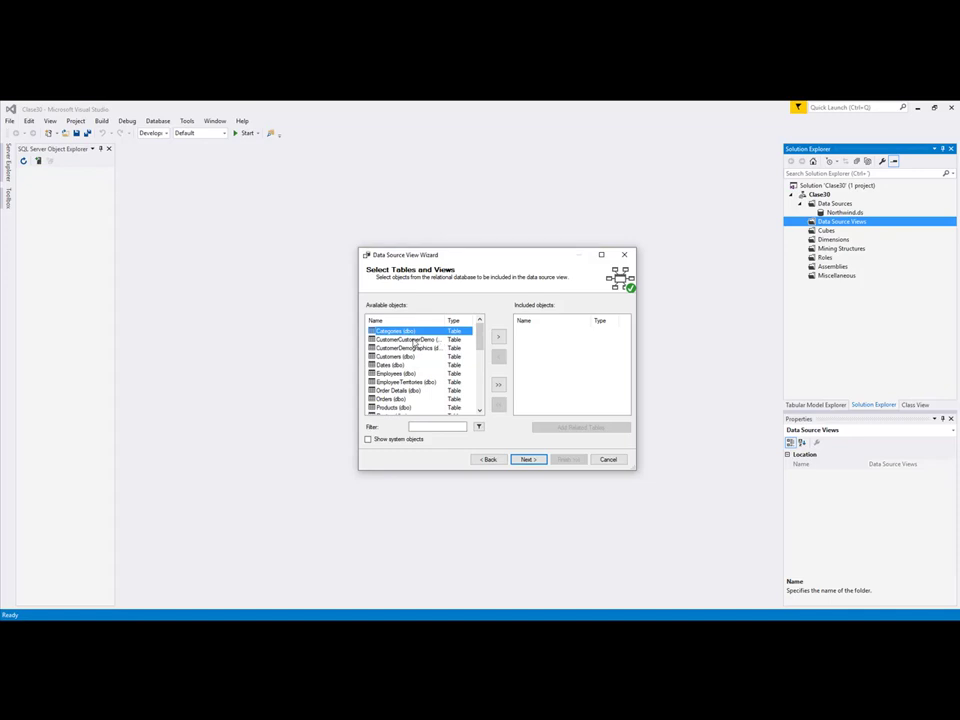
pyautogui.click(499, 338)
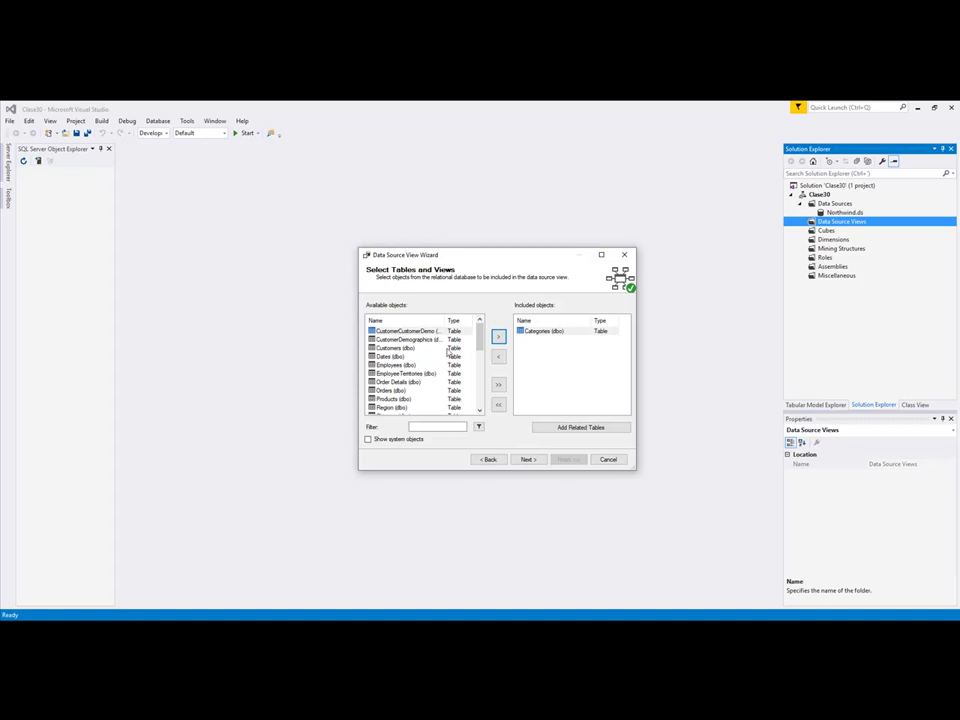
pyautogui.click(538, 332)
pyautogui.click(499, 362)
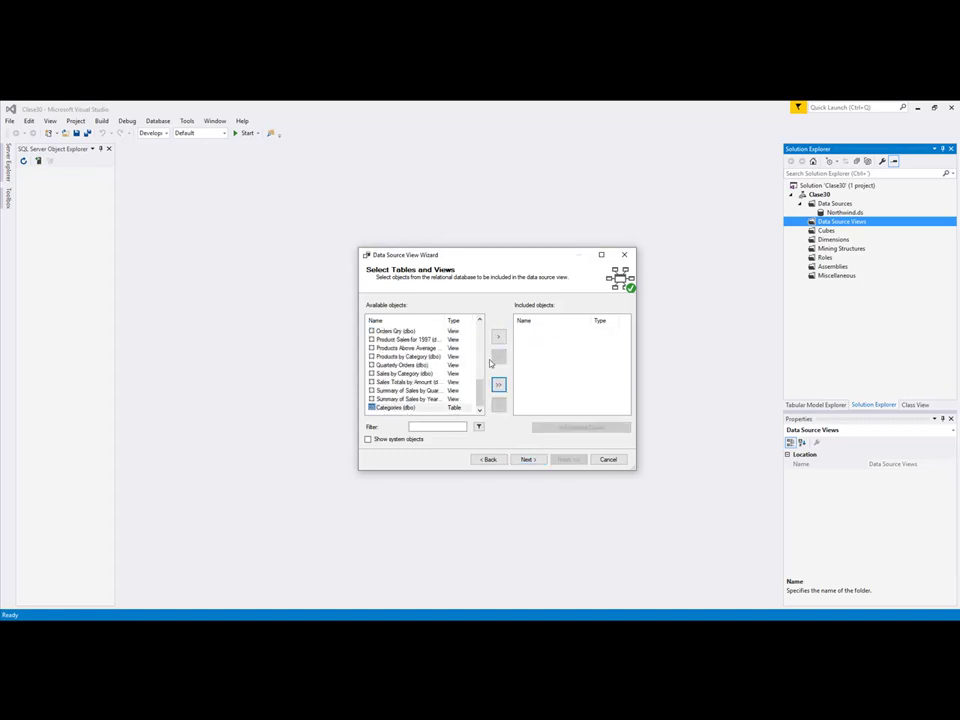
# - Include the Customers, Dates and Employees tables in the data source view
pyautogui.moveTo(480, 395); pyautogui.dragTo(480, 326)
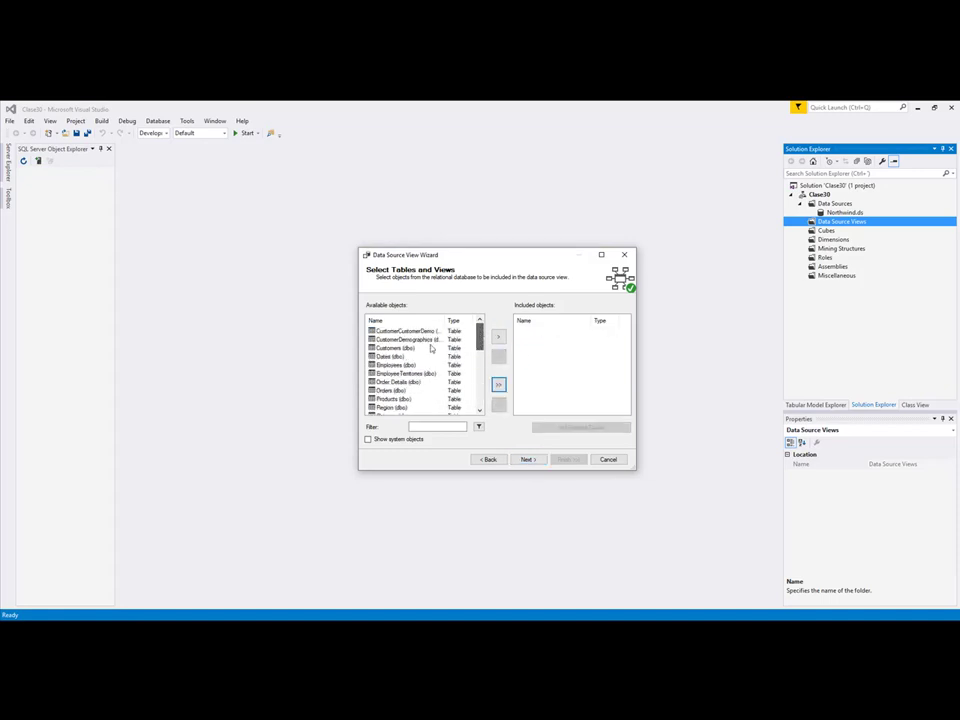
pyautogui.click(395, 347)
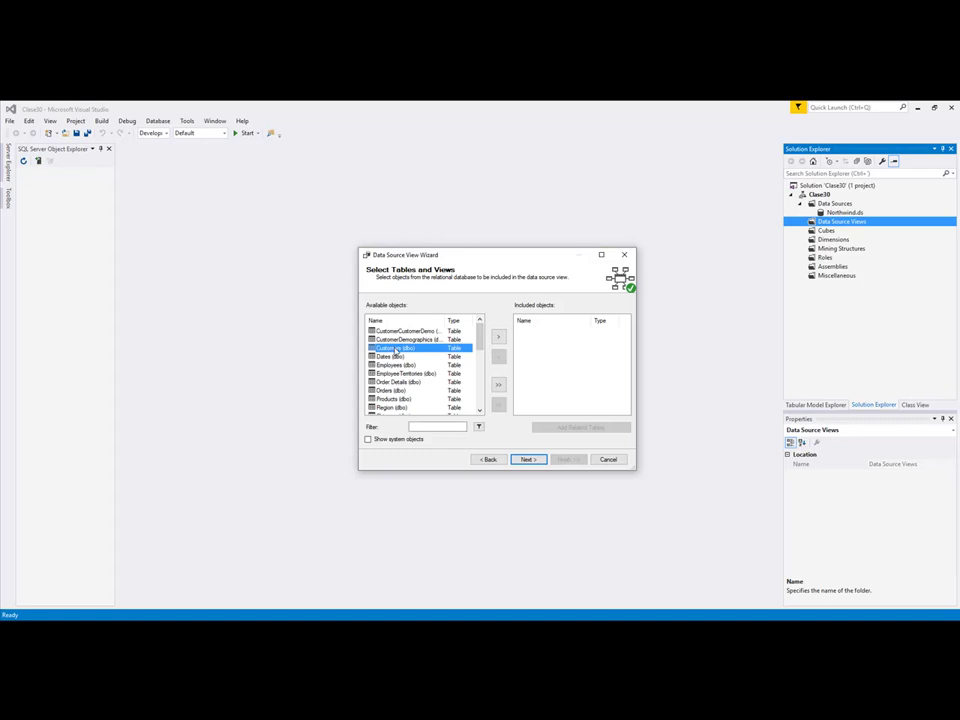
pyautogui.click(498, 340)
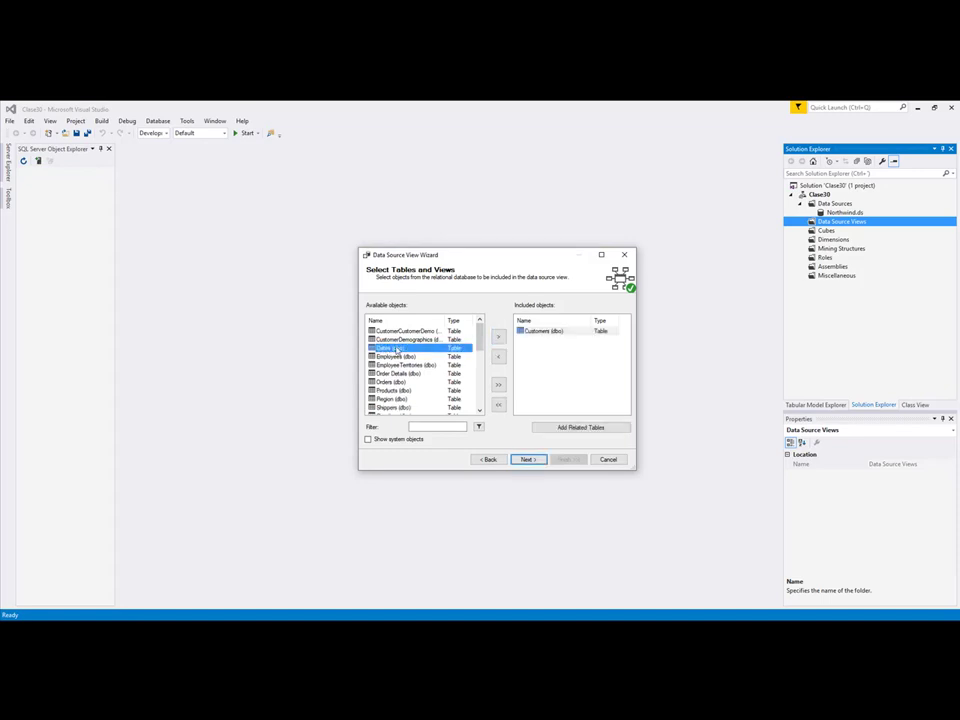
pyautogui.click(498, 339)
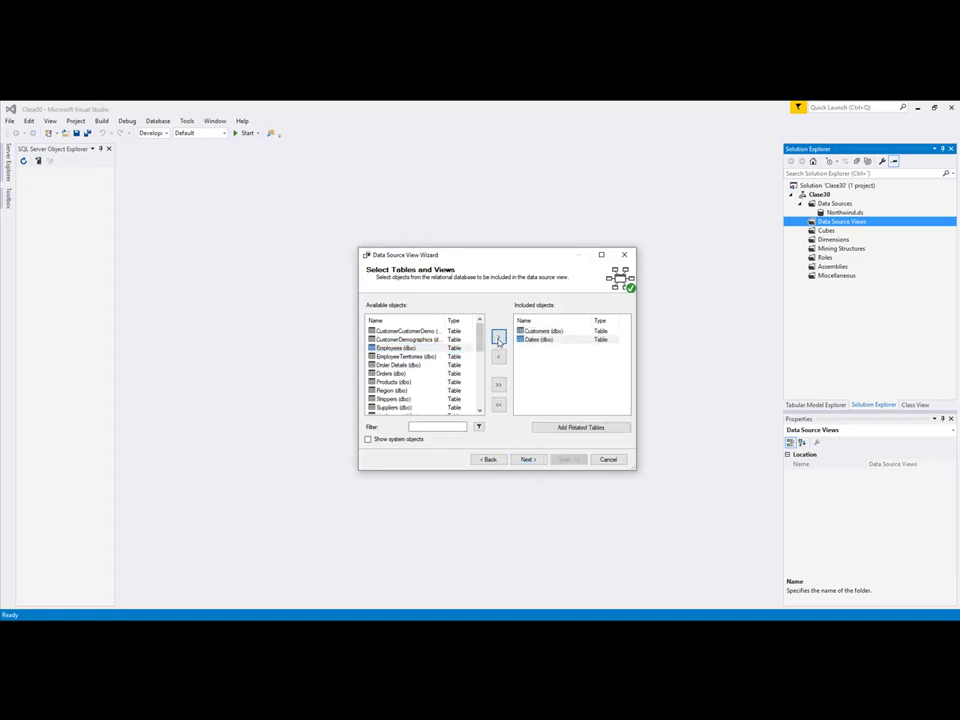
pyautogui.click(498, 337)
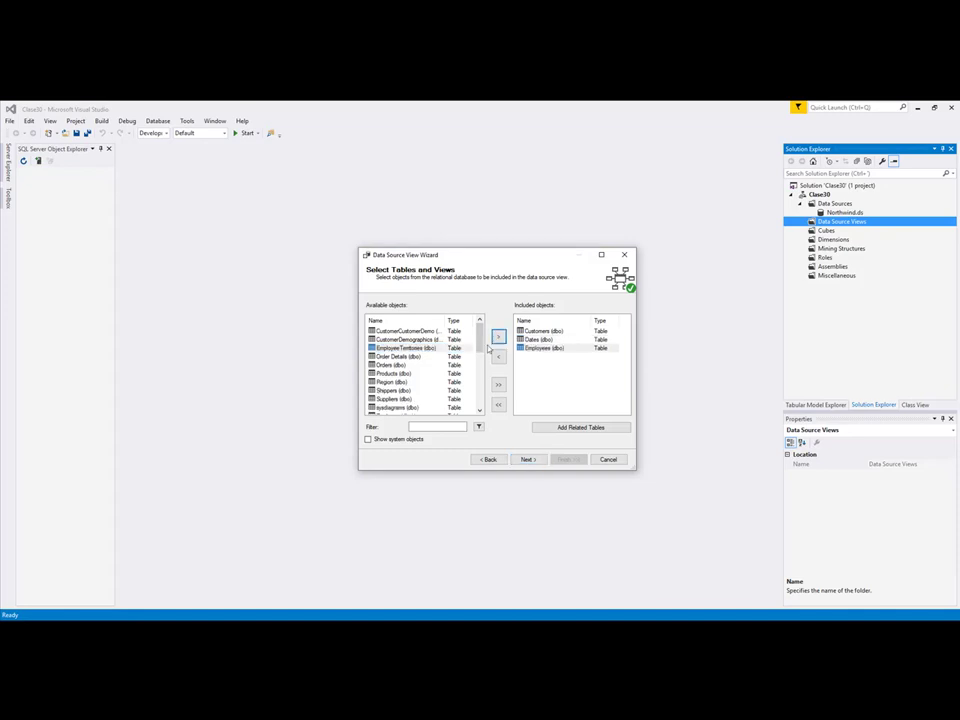
# - Include the Orders, Order Details and Products tables and finish the data source view with the name Northwind
pyautogui.click(392, 364)
pyautogui.click(498, 337)
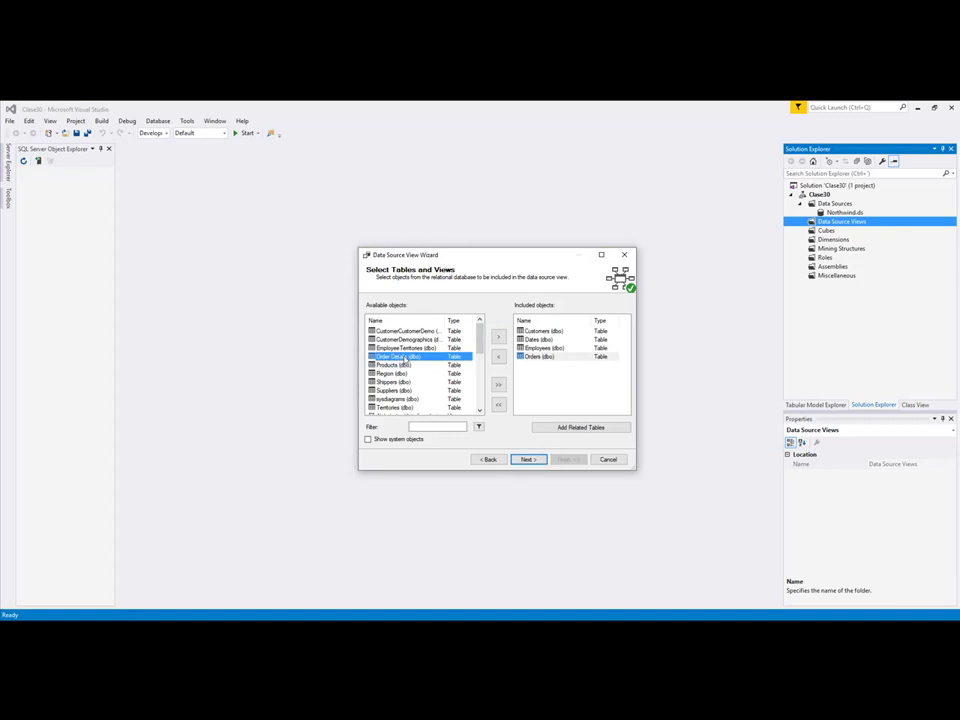
pyautogui.click(498, 338)
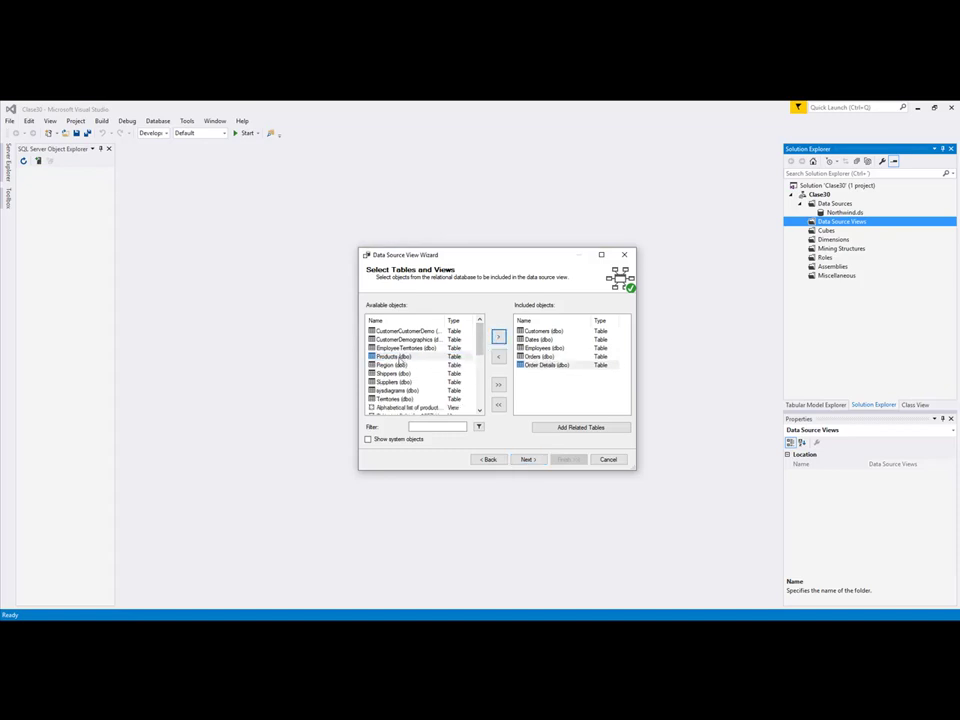
pyautogui.click(498, 337)
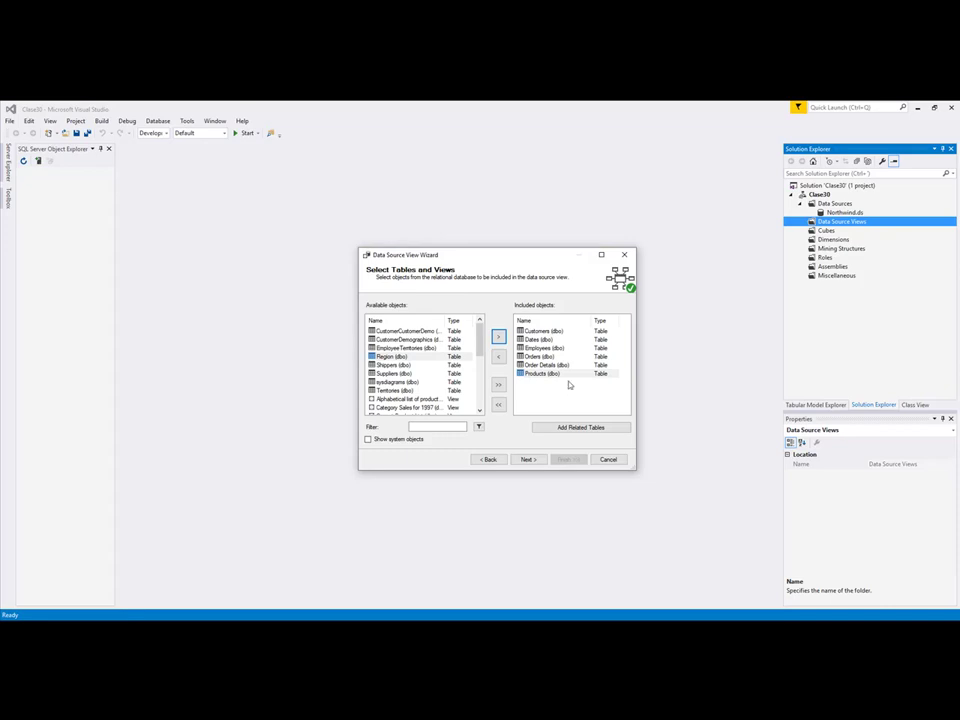
pyautogui.click(527, 459)
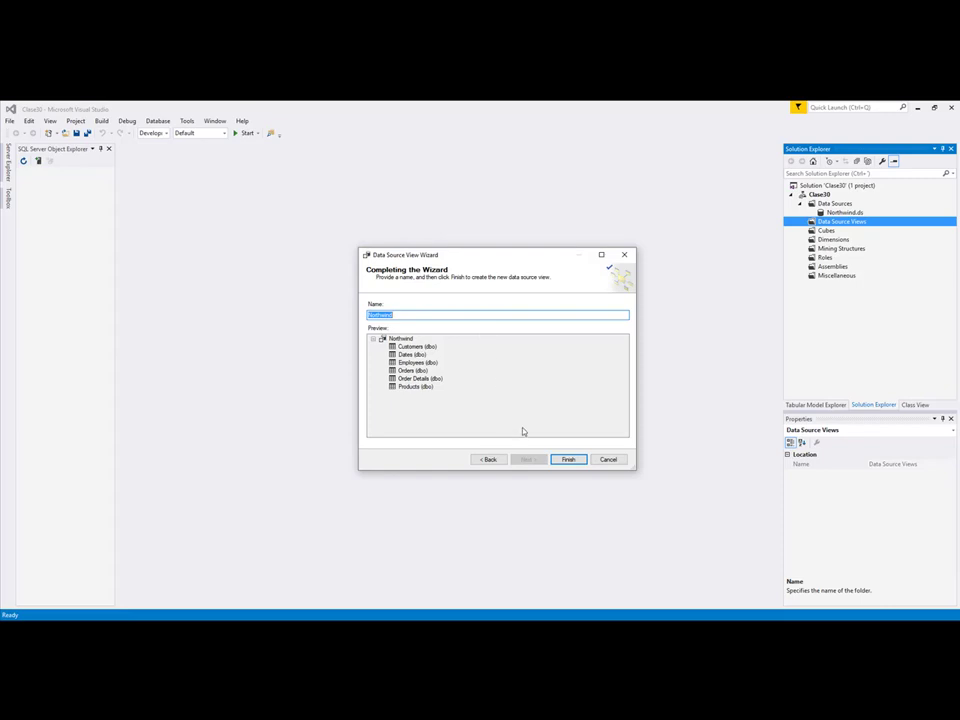
pyautogui.click(567, 460)
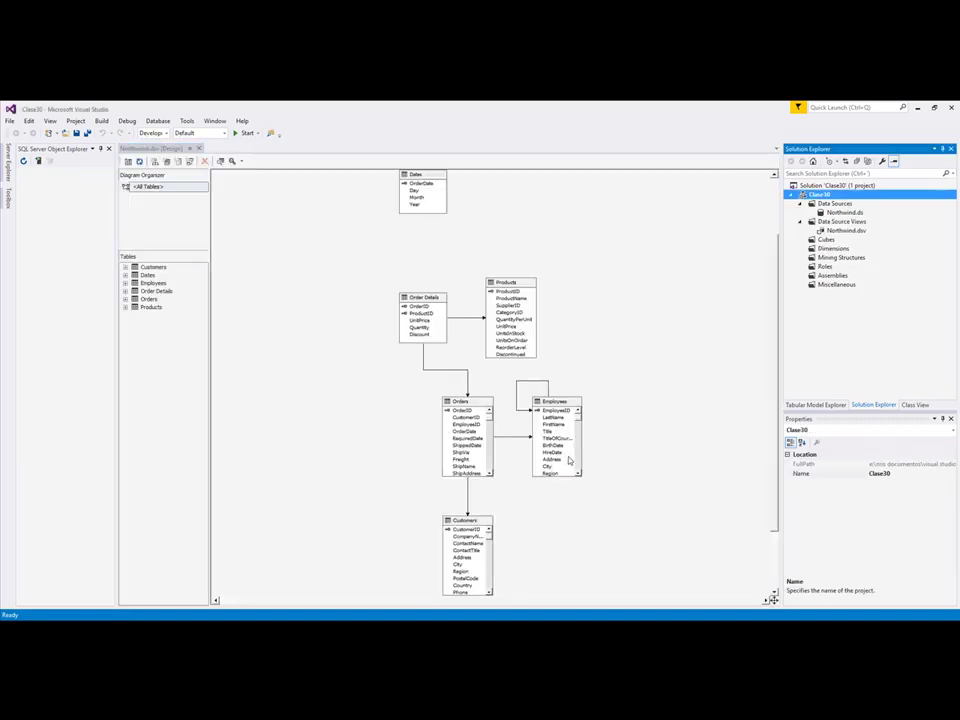
# - Arrange the diagram with Order Details below Dates, Products to the right of Order Details and Orders to its left
pyautogui.click(421, 184)
pyautogui.moveTo(432, 181); pyautogui.dragTo(510, 216)
pyautogui.moveTo(437, 304)
pyautogui.mouseDown()
pyautogui.moveTo(388, 280)
pyautogui.moveTo(430, 287)
pyautogui.mouseUp()
pyautogui.moveTo(517, 289); pyautogui.dragTo(651, 294)
pyautogui.moveTo(426, 280); pyautogui.dragTo(519, 291)
pyautogui.moveTo(475, 409); pyautogui.dragTo(432, 310)
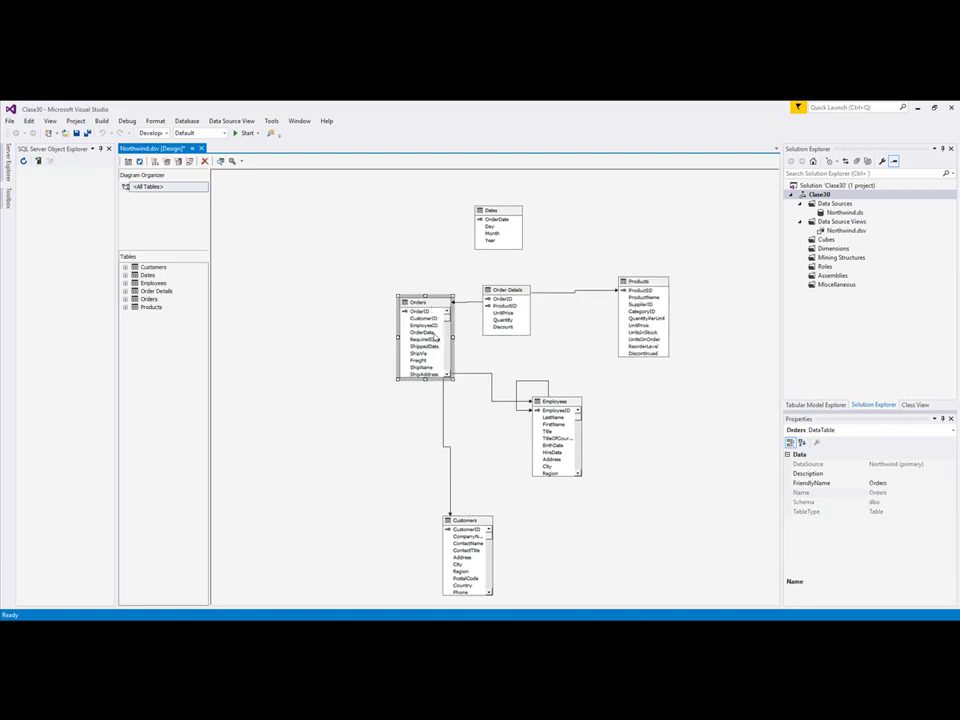
# - Place Customers to the left of Orders and Employees below Orders, enlarging the Employees table to show all its columns
pyautogui.moveTo(463, 523); pyautogui.dragTo(335, 332)
pyautogui.moveTo(570, 424); pyautogui.dragTo(505, 428)
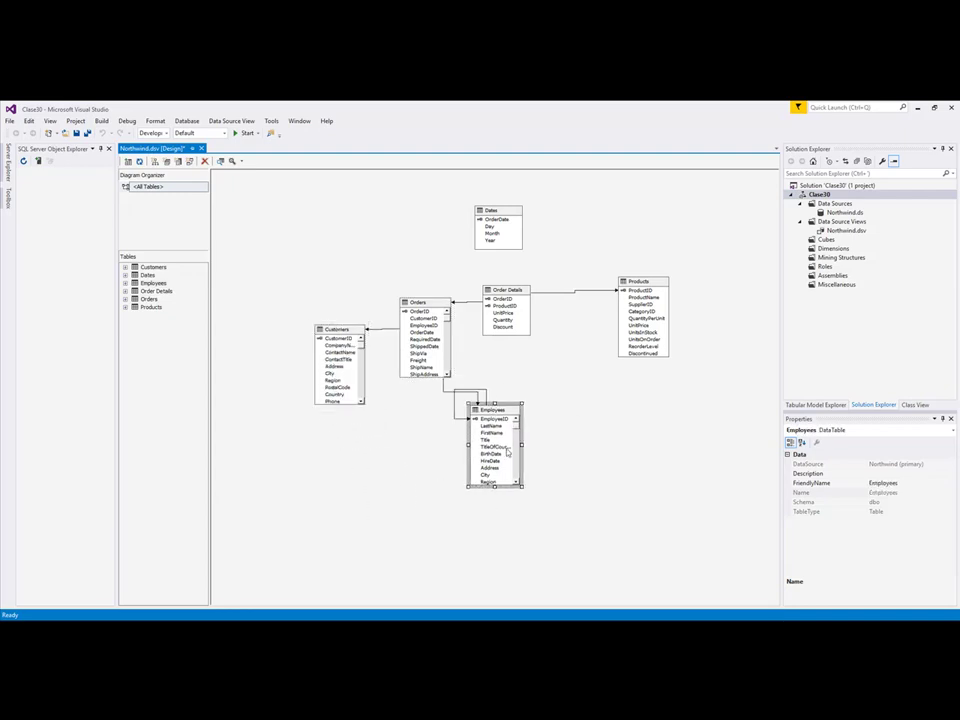
pyautogui.moveTo(494, 487); pyautogui.dragTo(497, 550)
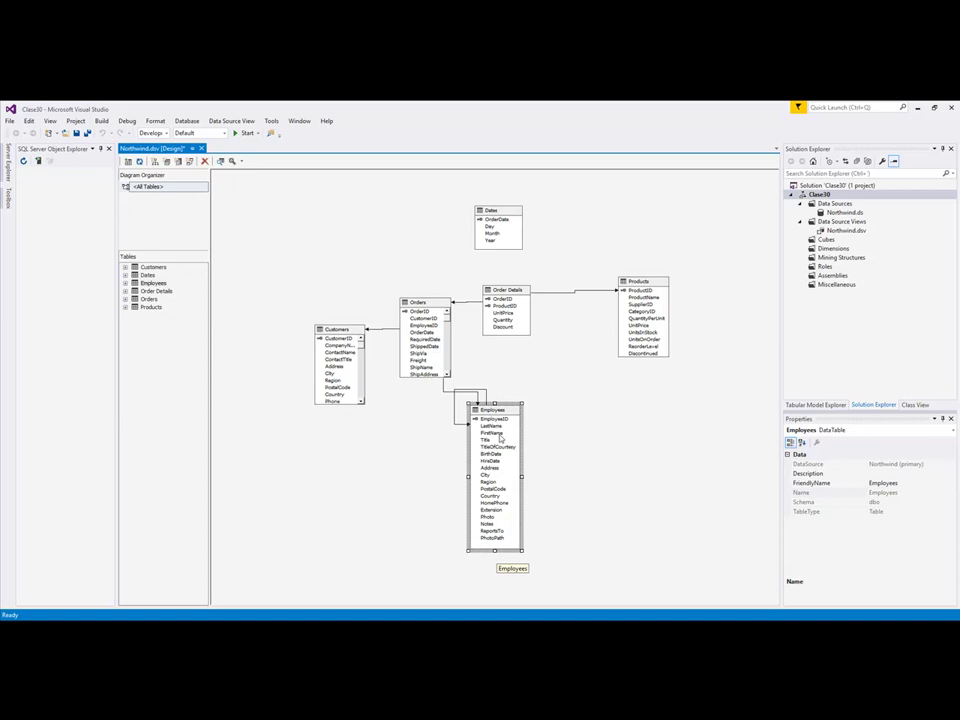
pyautogui.moveTo(490, 400); pyautogui.dragTo(569, 391)
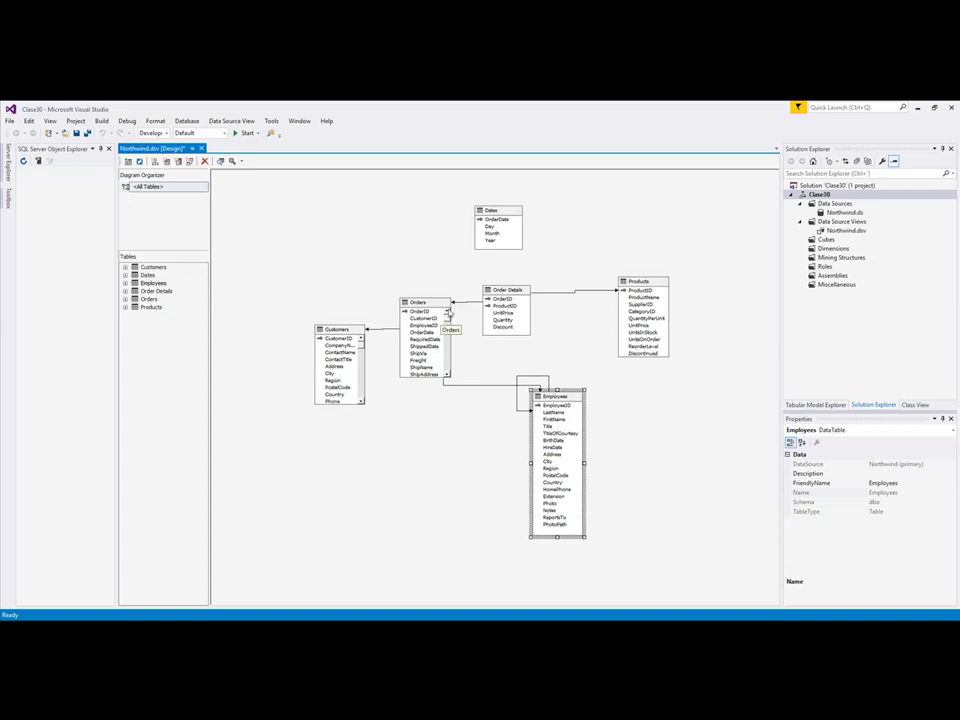
# - Shift Order Details, Products and Orders to line up below Dates, bring Customers closer to Orders and place Employees directly beneath Orders
pyautogui.moveTo(625, 289); pyautogui.dragTo(396, 262)
pyautogui.moveTo(525, 292); pyautogui.dragTo(590, 297)
pyautogui.moveTo(409, 252); pyautogui.dragTo(645, 289)
pyautogui.moveTo(424, 305); pyautogui.dragTo(469, 294)
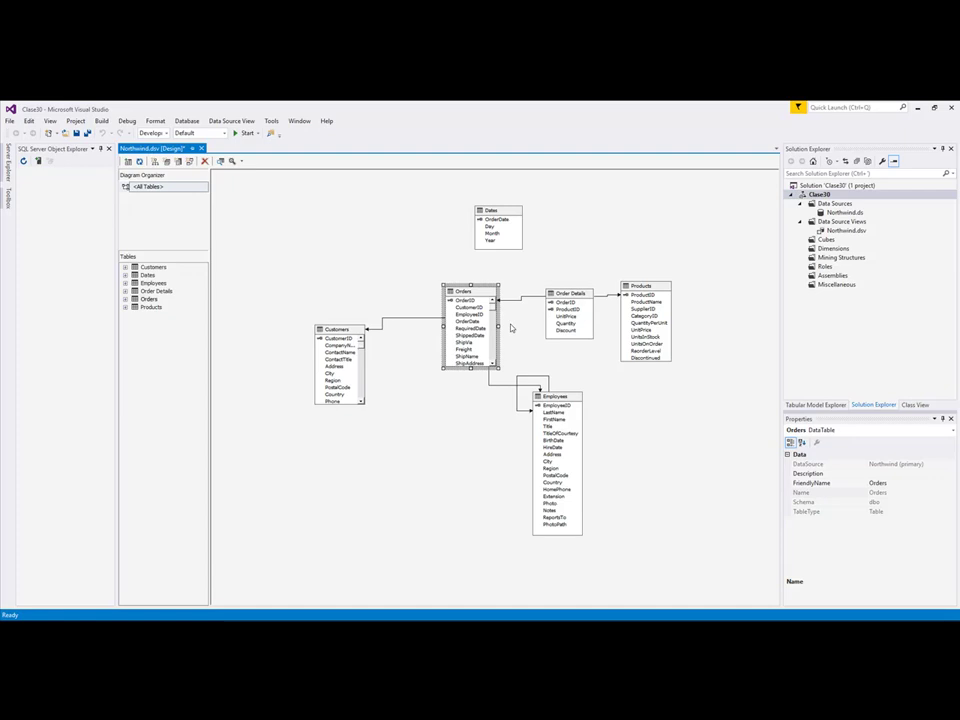
pyautogui.moveTo(343, 337); pyautogui.dragTo(373, 312)
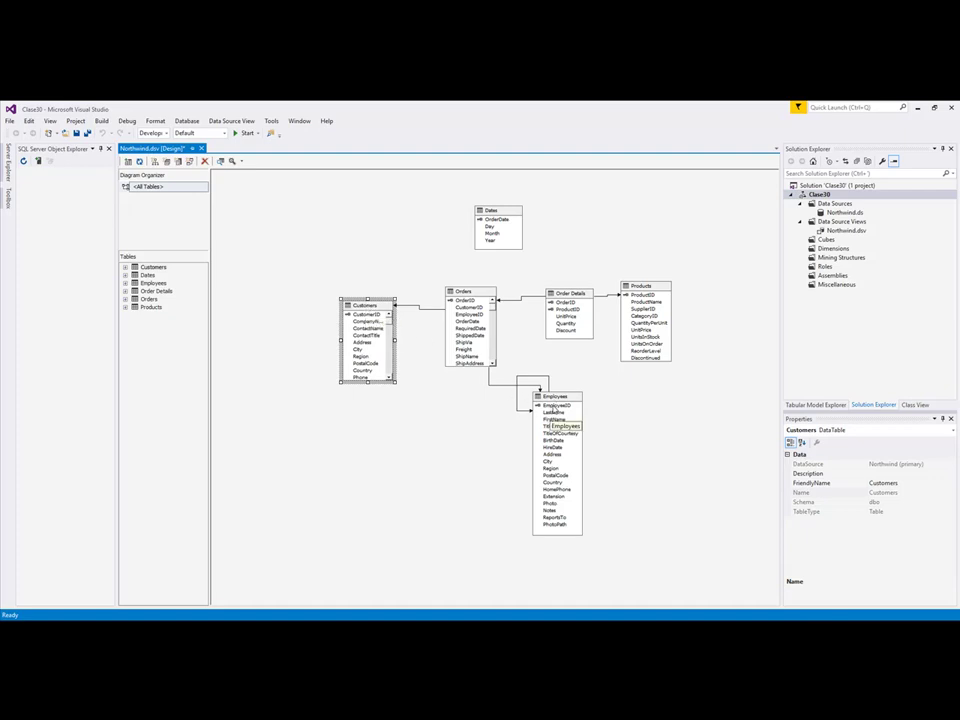
pyautogui.moveTo(557, 405); pyautogui.dragTo(486, 404)
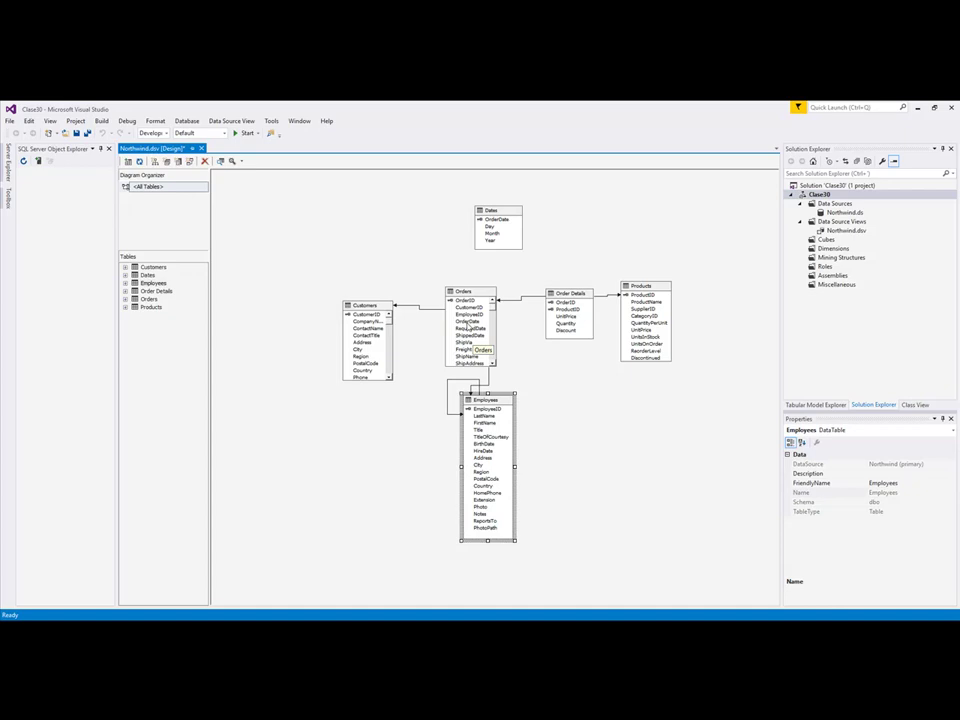
# - Relate OrderDate in Orders to OrderDate in Dates, position Dates above Orders and save the data source view
pyautogui.moveTo(466, 323); pyautogui.dragTo(465, 209)
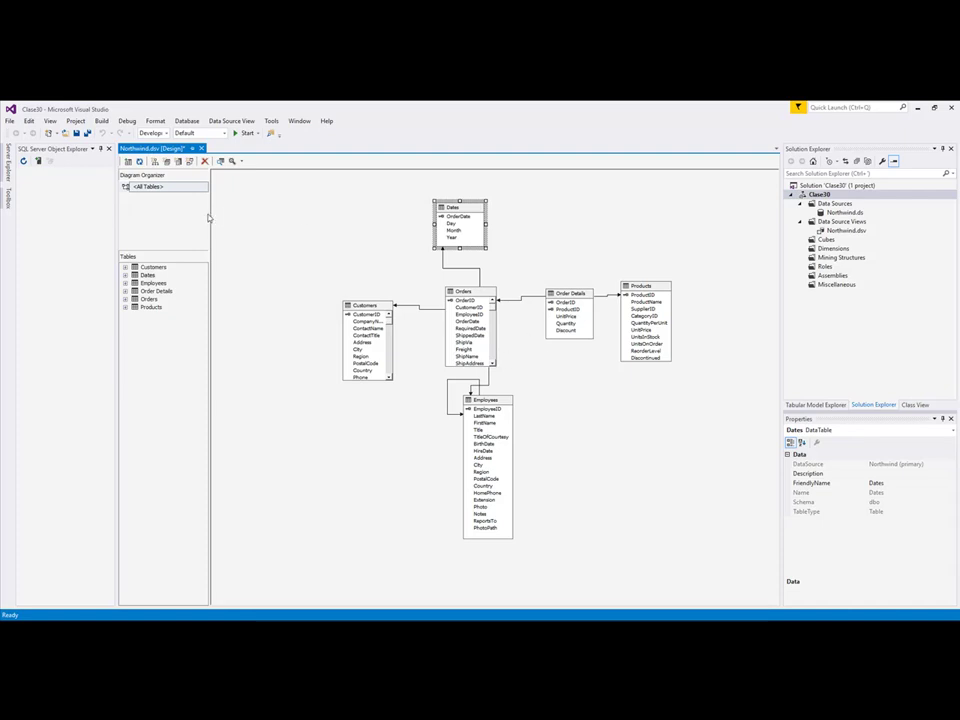
pyautogui.hotkey('ctrl', 's')
# - Start a new dimension in the project that uses an existing table
pyautogui.rightClick(828, 255)
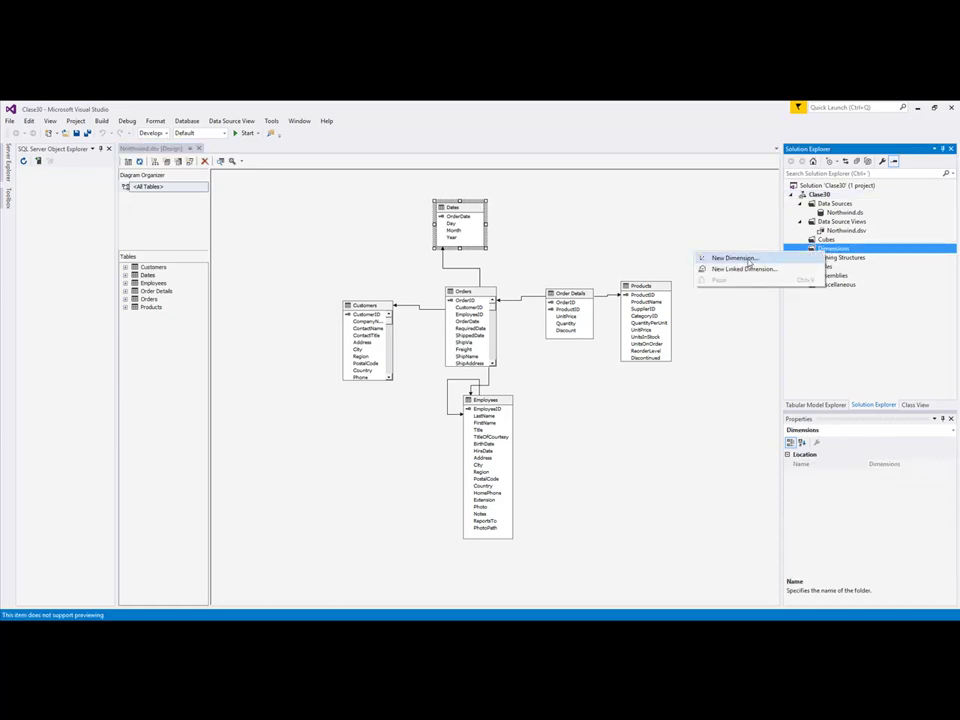
pyautogui.click(747, 262)
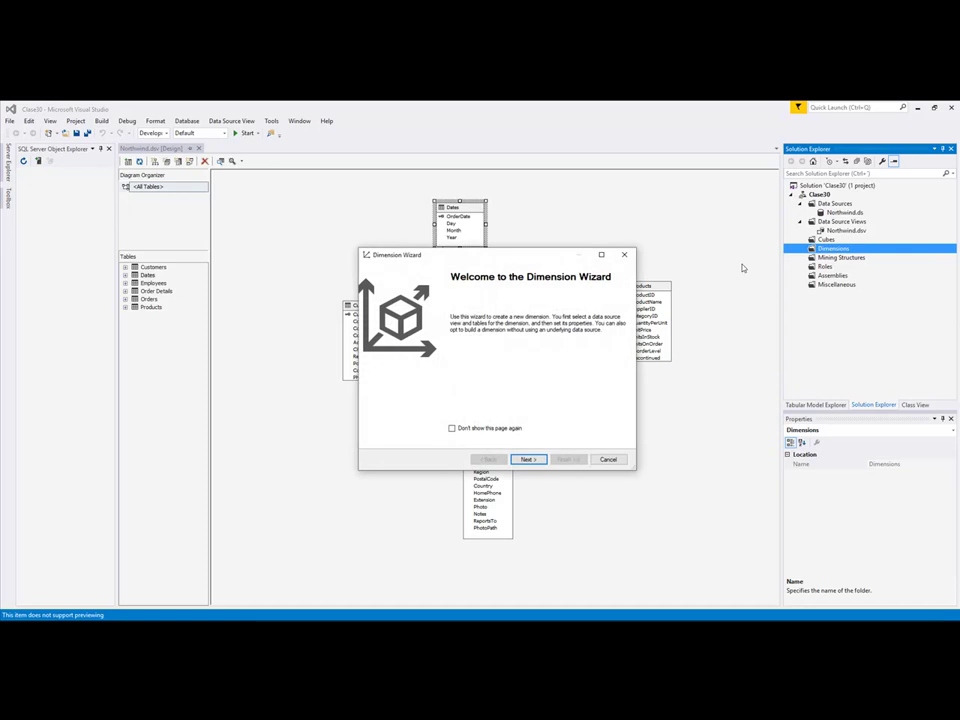
pyautogui.click(530, 462)
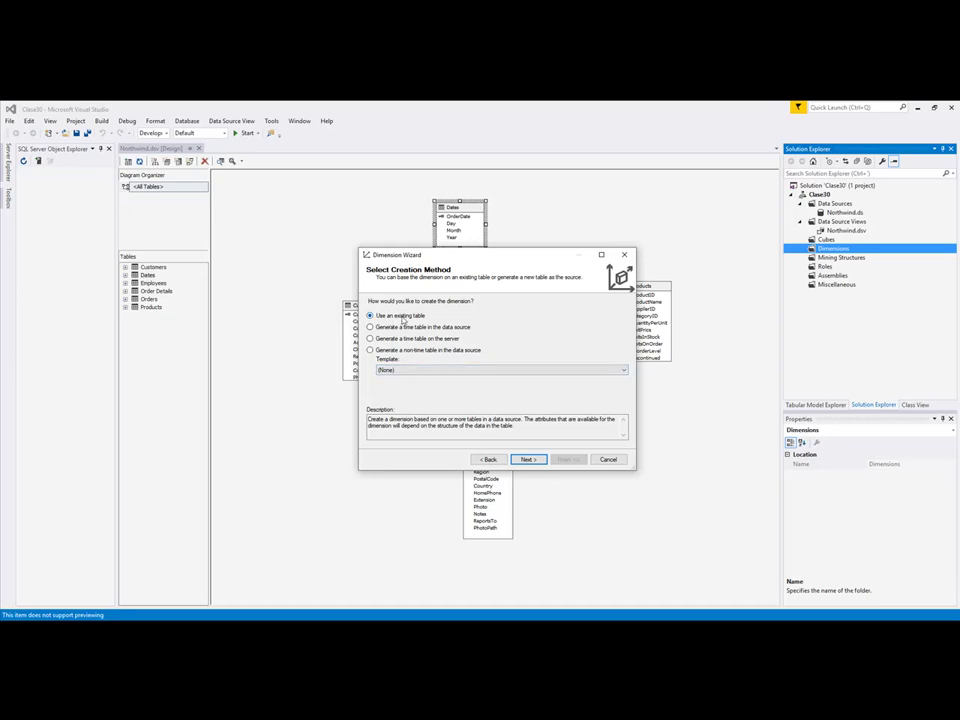
pyautogui.click(528, 459)
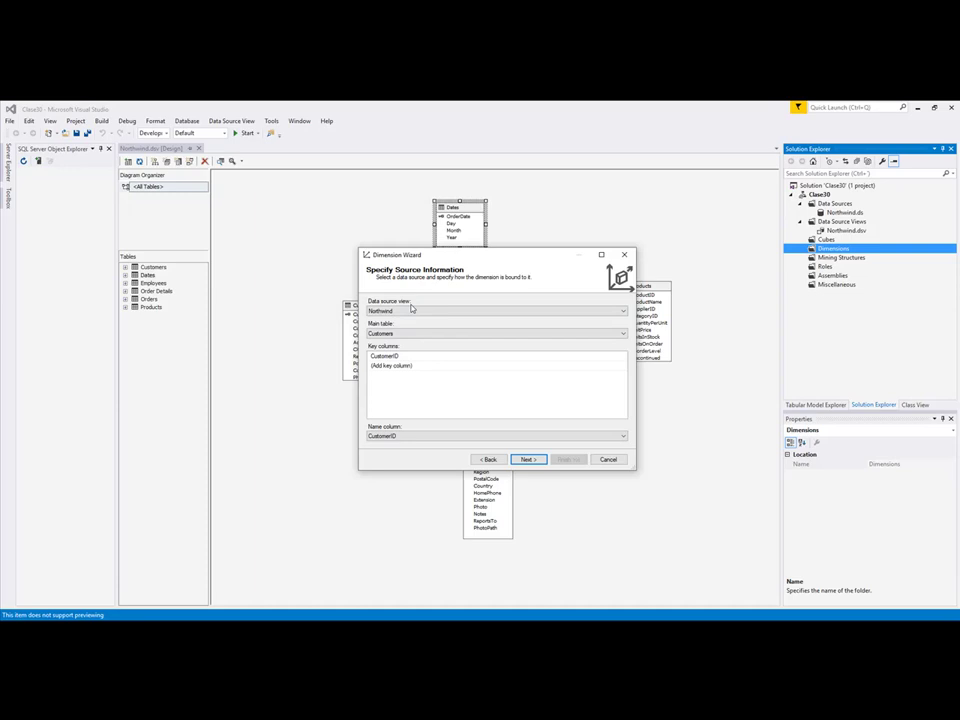
# - Choose Northwind as the dimension's data source view and Customers as its main table
pyautogui.click(484, 311)
pyautogui.click(420, 311)
pyautogui.click(425, 319)
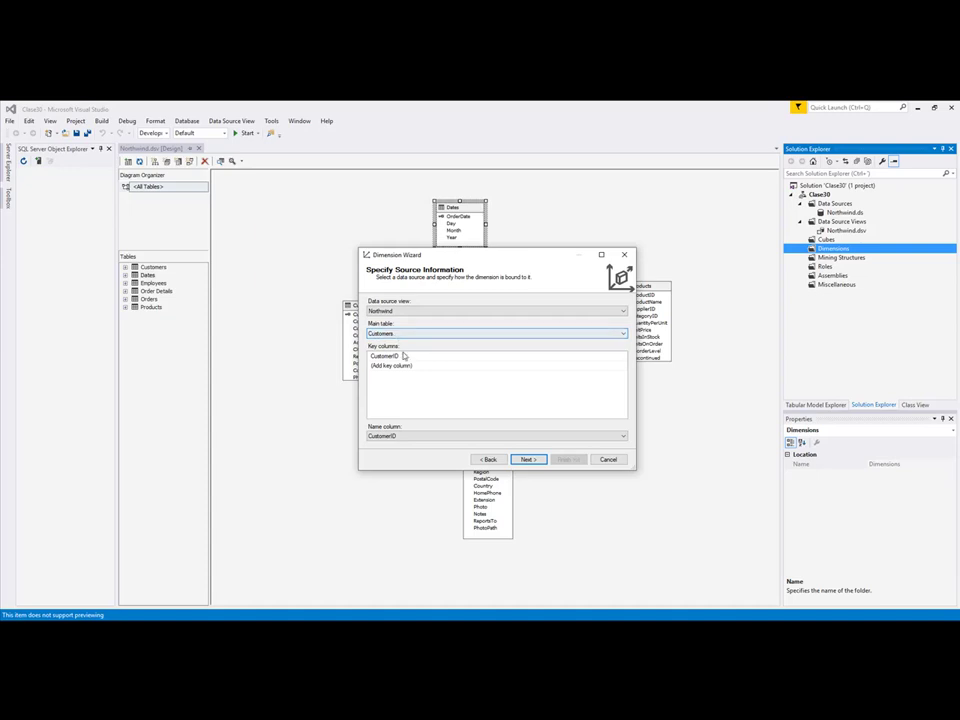
pyautogui.click(398, 335)
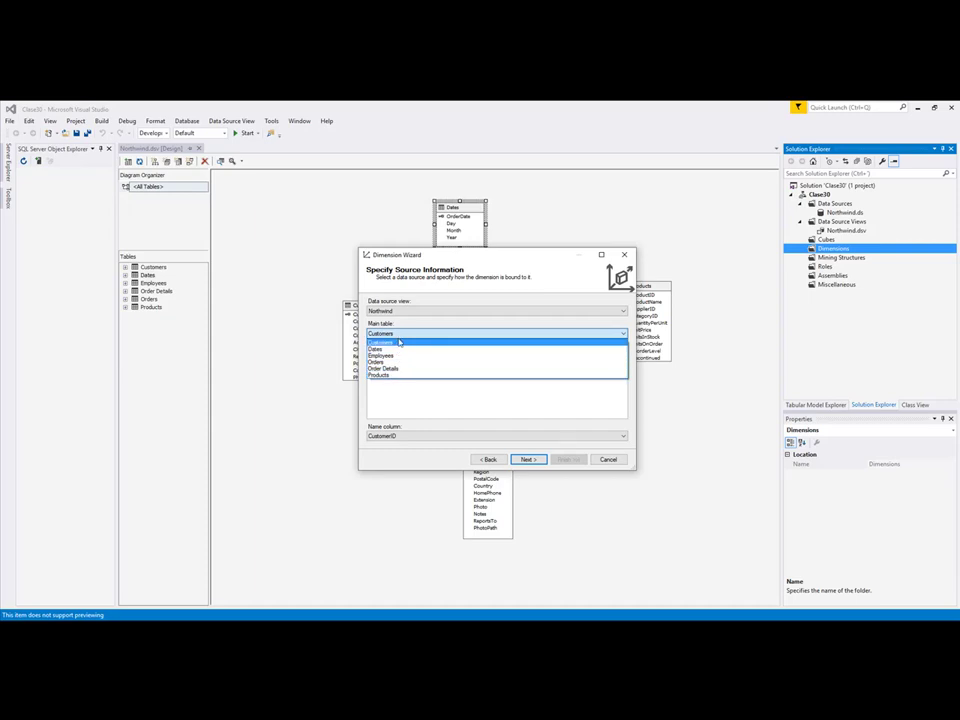
pyautogui.click(397, 343)
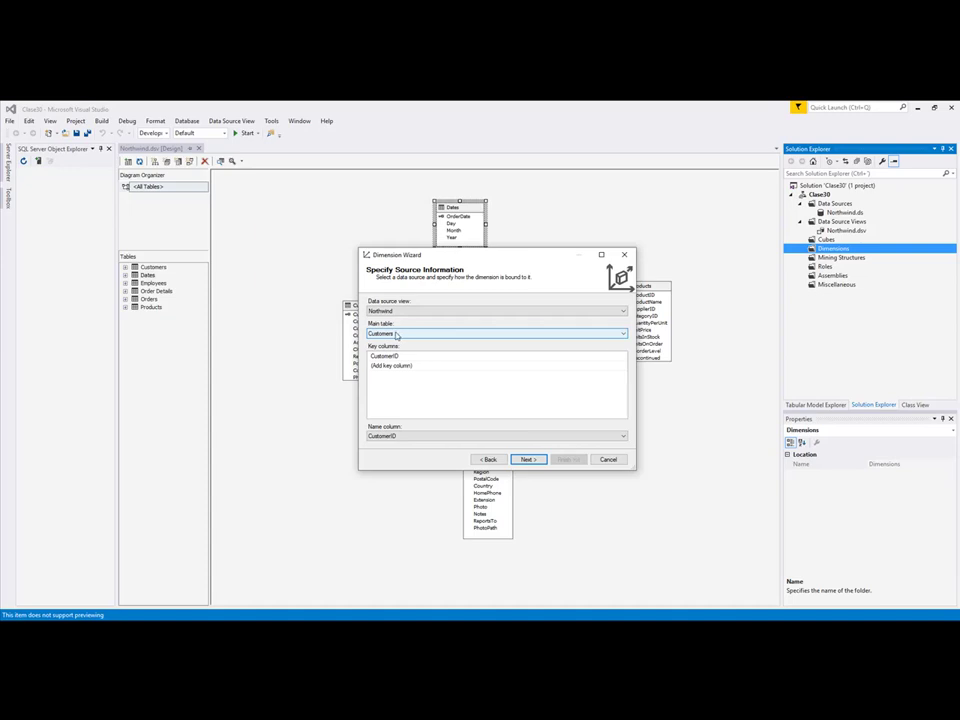
# - Keep CustomerID as the dimension's key column and set CompanyName as its name column
pyautogui.click(418, 358)
pyautogui.click(418, 358)
pyautogui.click(395, 358)
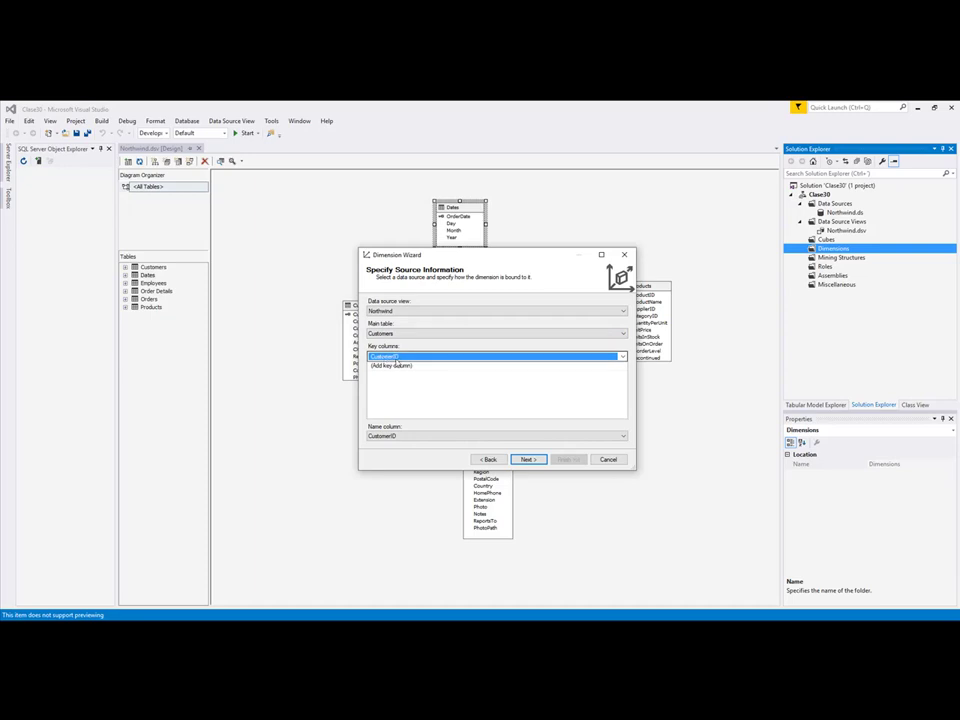
pyautogui.click(406, 438)
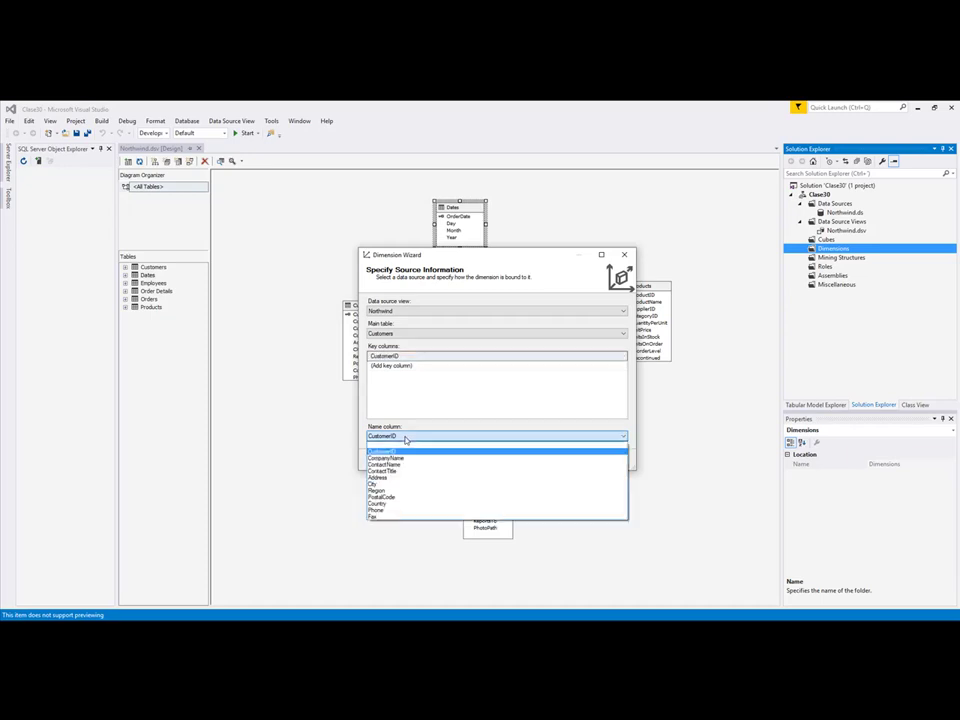
pyautogui.click(398, 458)
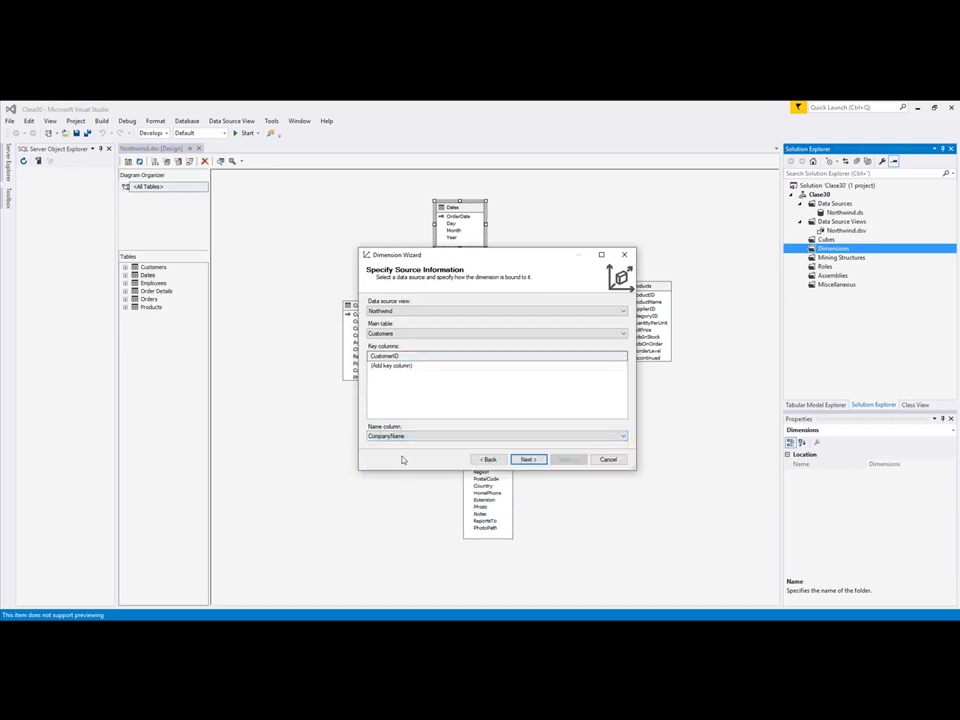
# - Include Country as an attribute alongside Customer ID and finish creating the Customers dimension
pyautogui.click(526, 459)
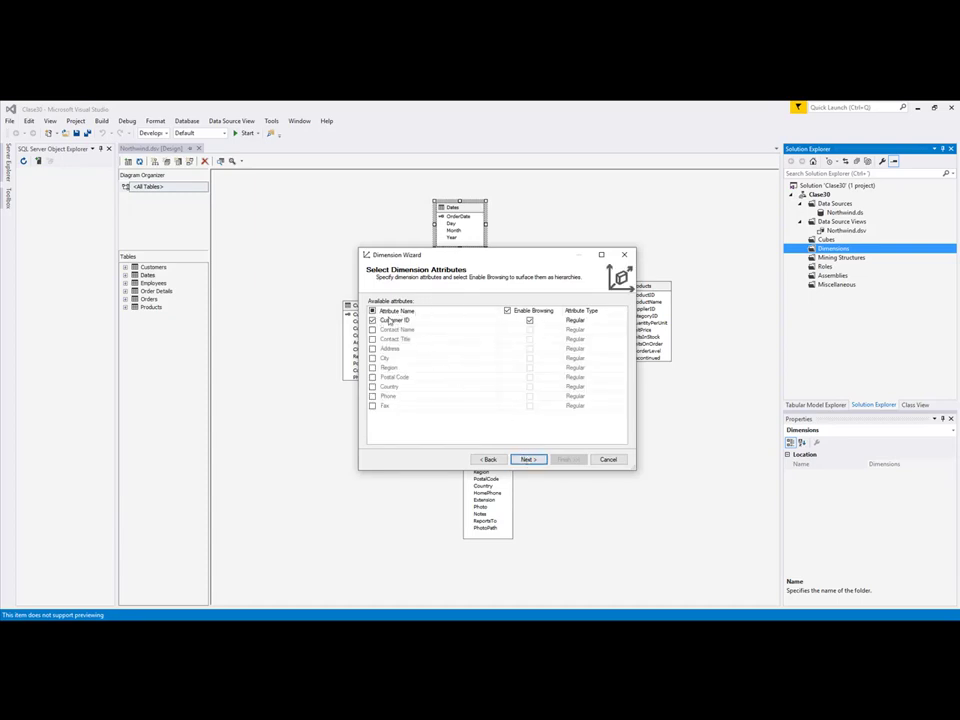
pyautogui.click(372, 387)
pyautogui.click(531, 460)
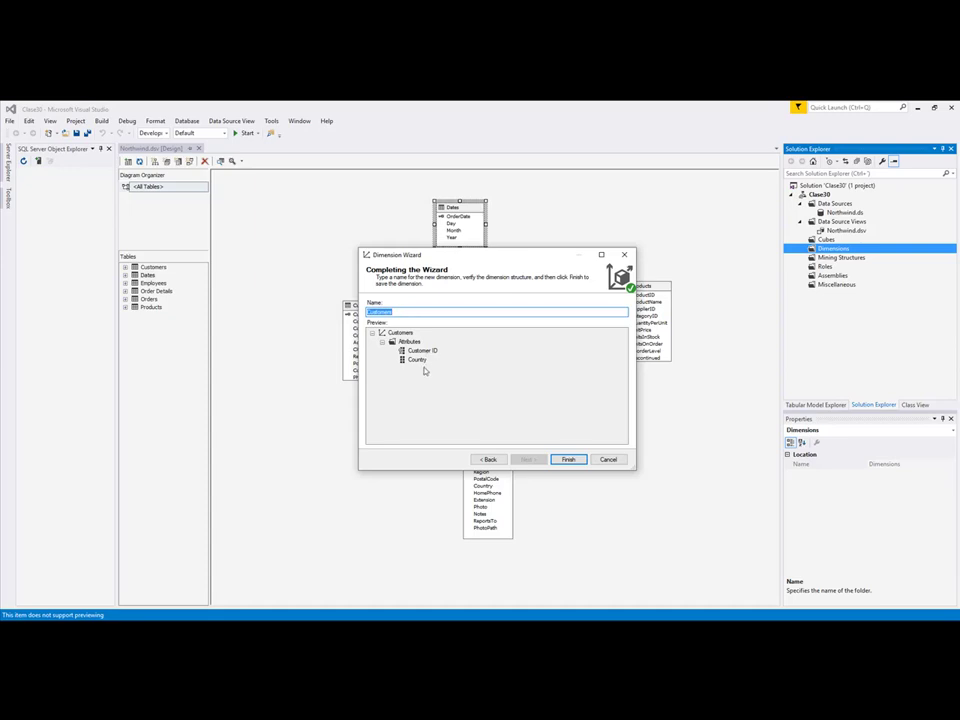
pyautogui.click(567, 459)
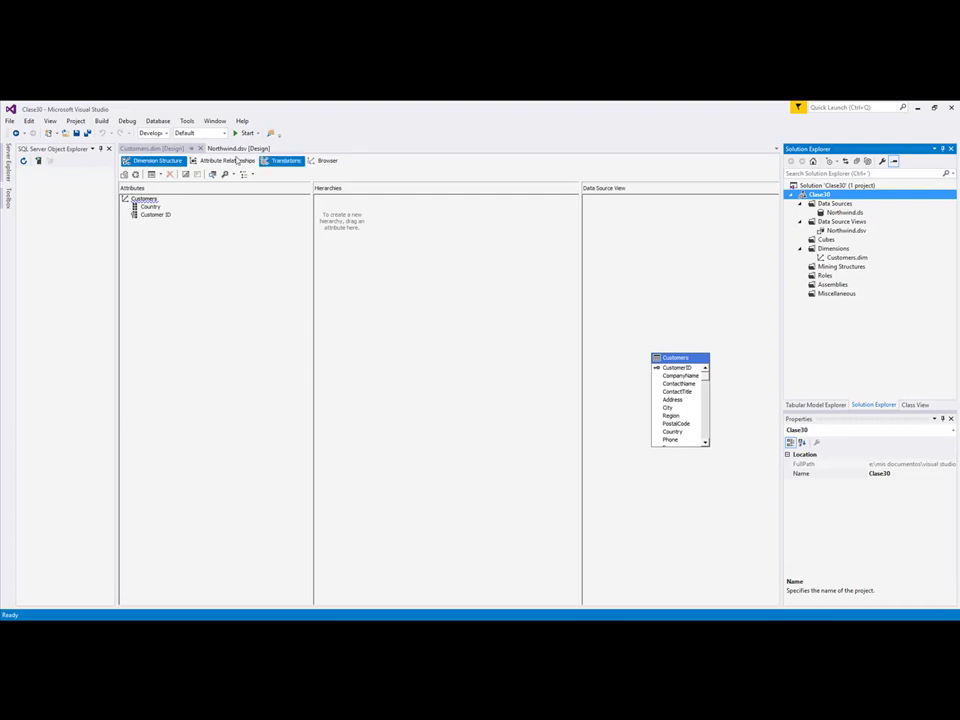
# - Close the Northwind data source view designer, add City from the Customers table as a dimension attribute and save
pyautogui.click(146, 149)
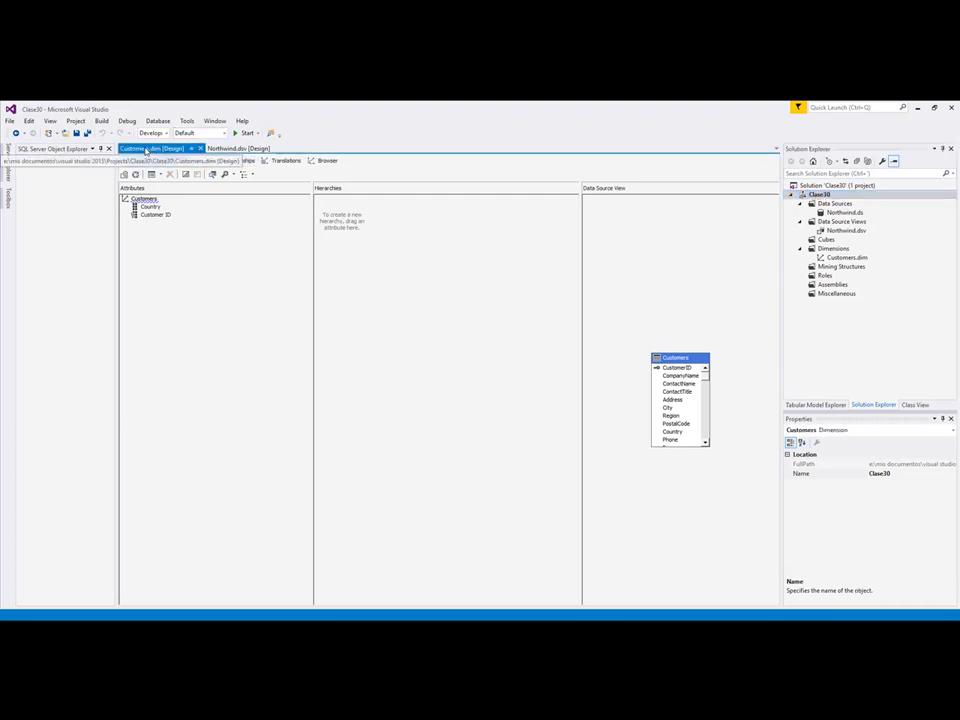
pyautogui.click(236, 148)
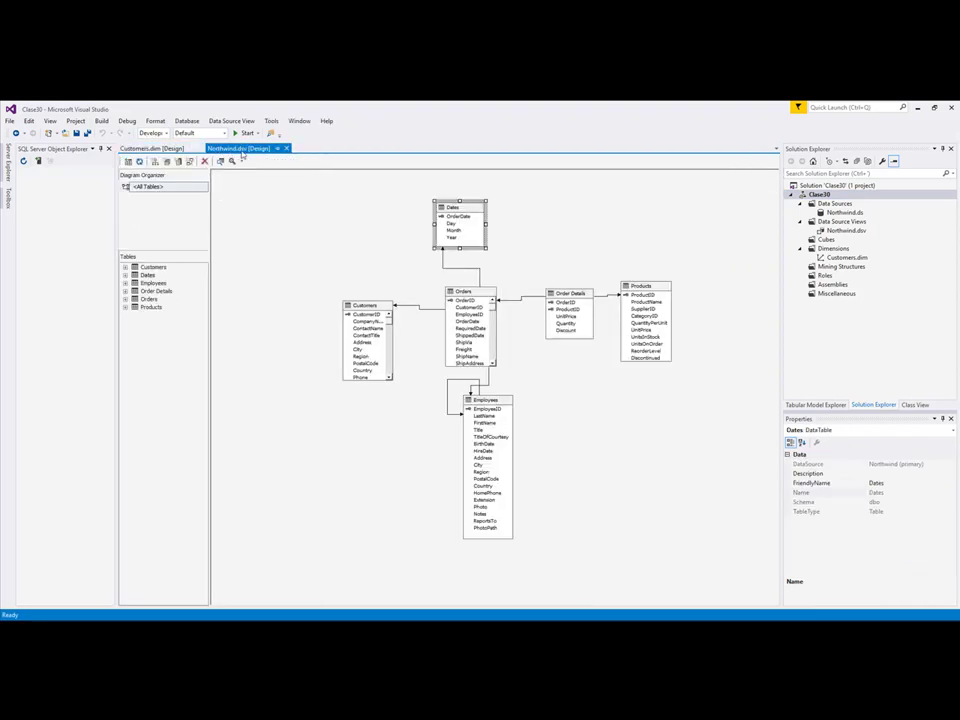
pyautogui.click(286, 148)
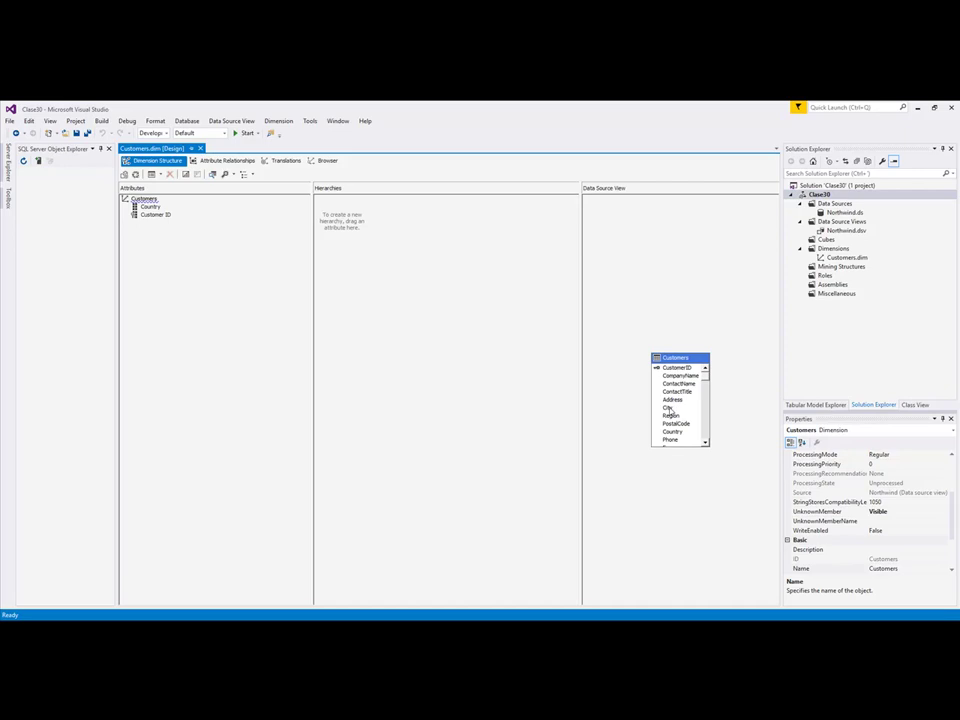
pyautogui.moveTo(668, 410); pyautogui.dragTo(142, 234)
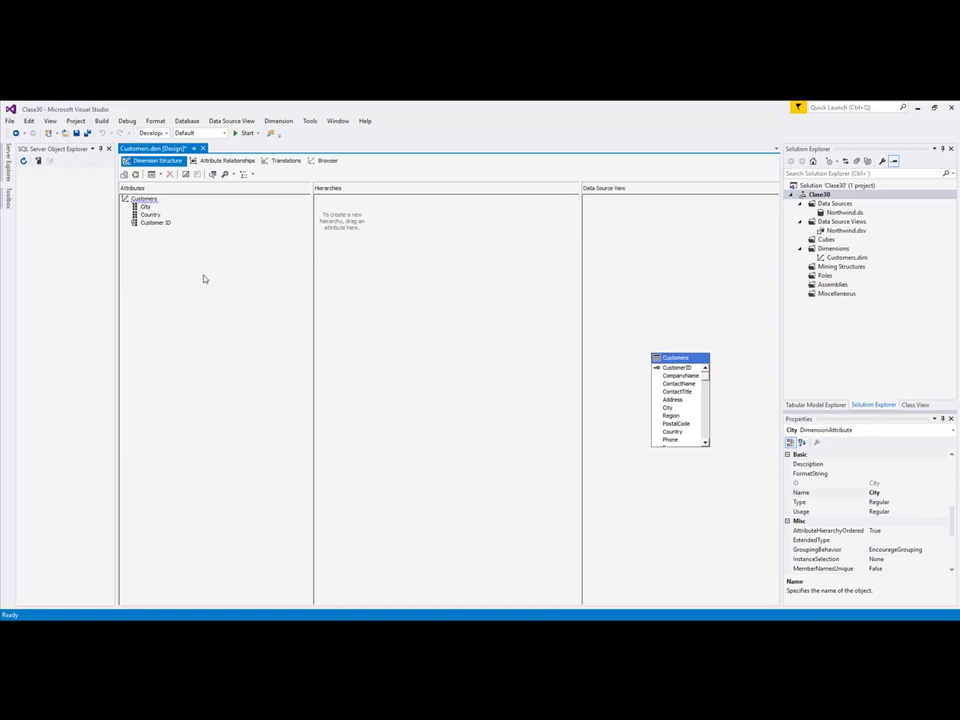
pyautogui.hotkey('ctrl', 's')
# - Start a new dimension from an existing table, using the Northwind data source view and Employees as its main table
pyautogui.rightClick(828, 248)
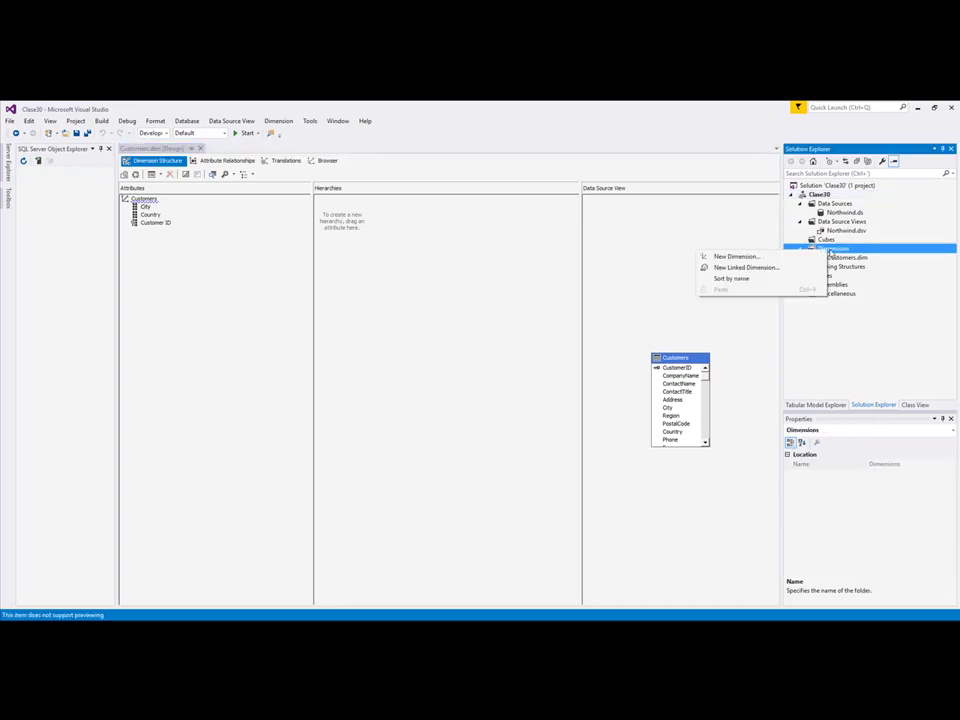
pyautogui.click(745, 259)
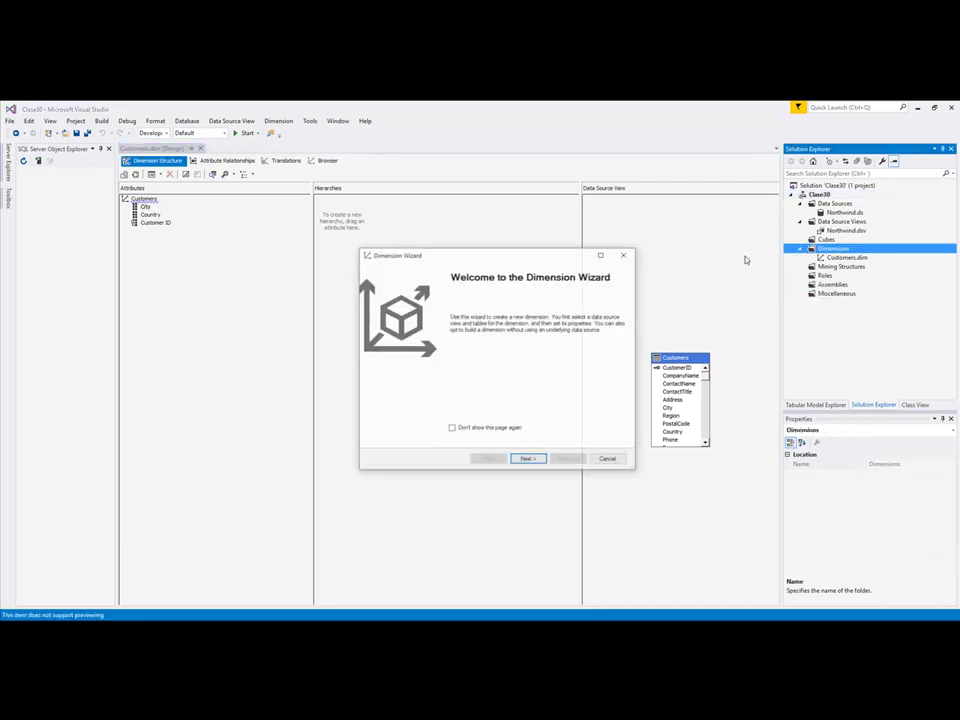
pyautogui.click(528, 459)
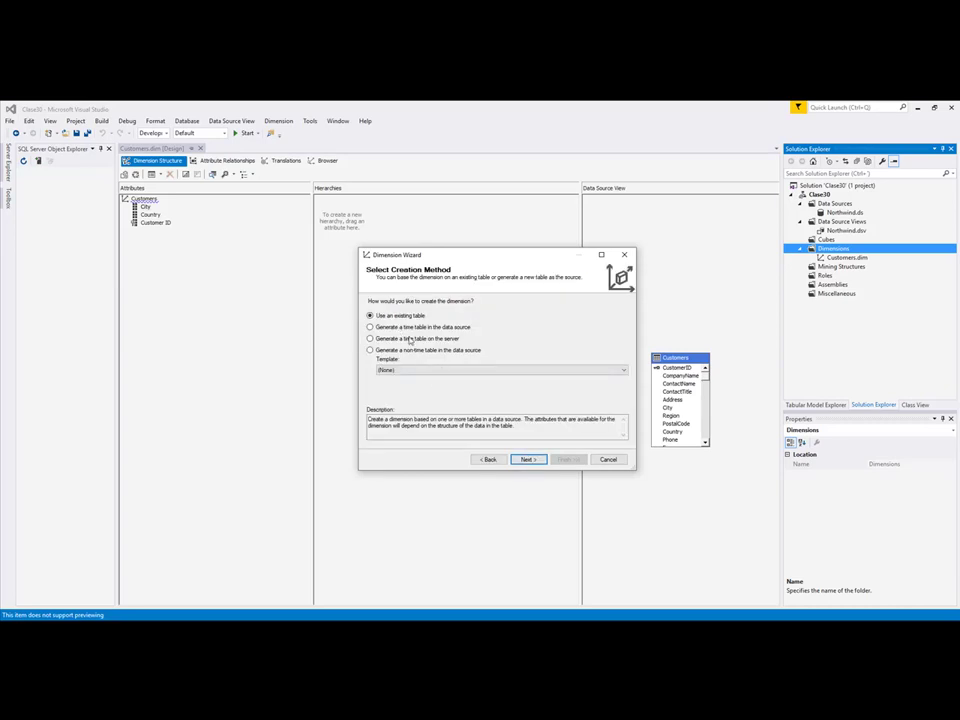
pyautogui.click(527, 459)
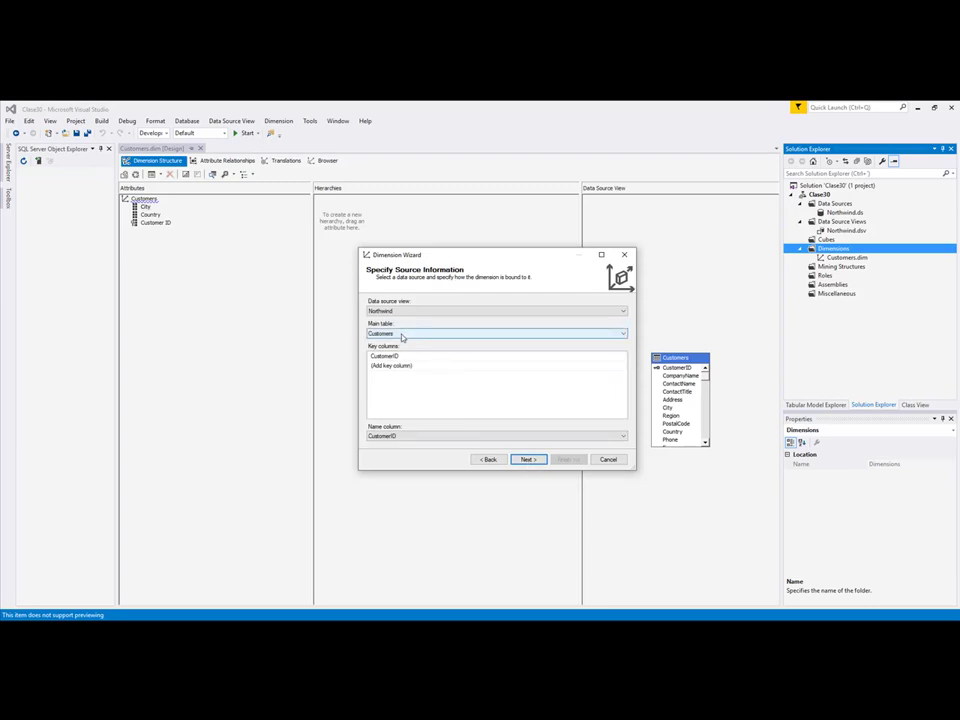
pyautogui.click(402, 337)
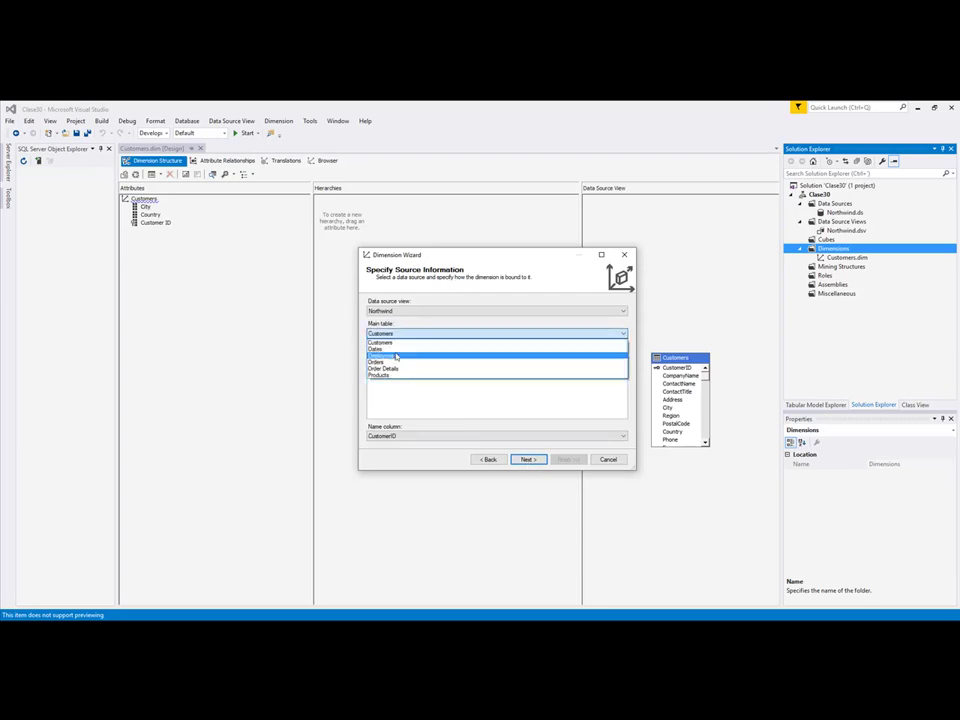
pyautogui.click(396, 356)
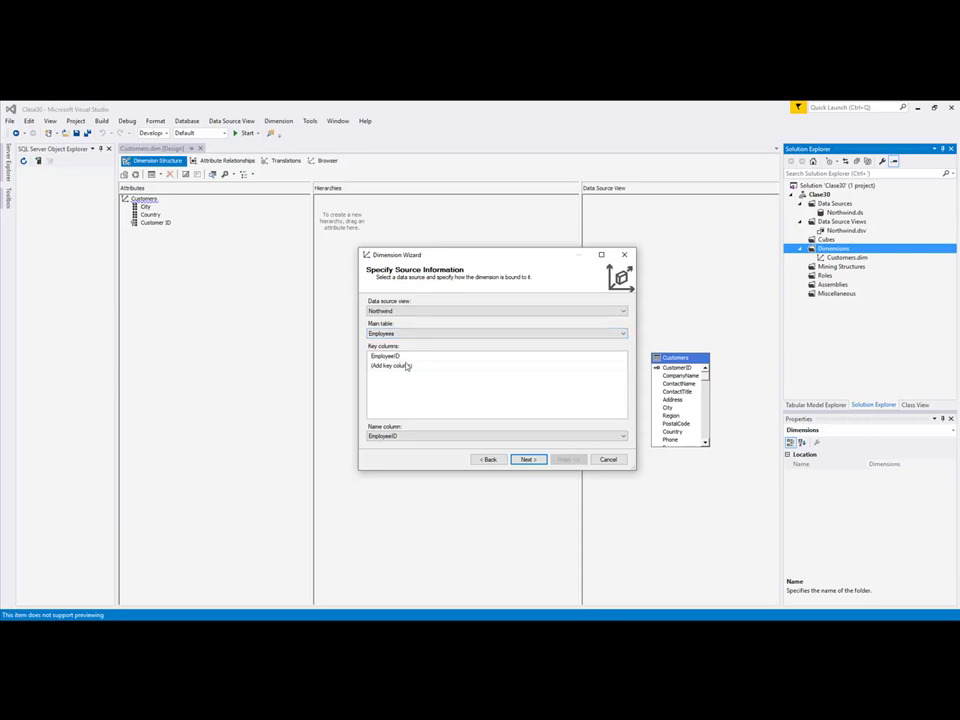
# - Set LastName as the name column and finish the Employees dimension with the Employee ID and Reports To attributes
pyautogui.click(422, 439)
pyautogui.click(404, 459)
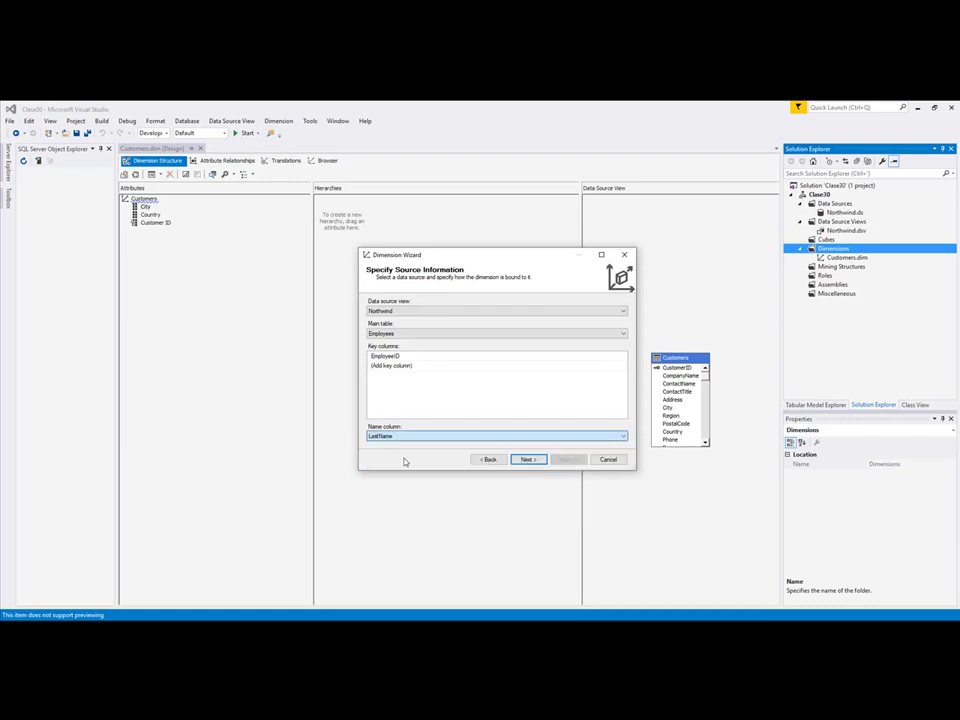
pyautogui.click(530, 460)
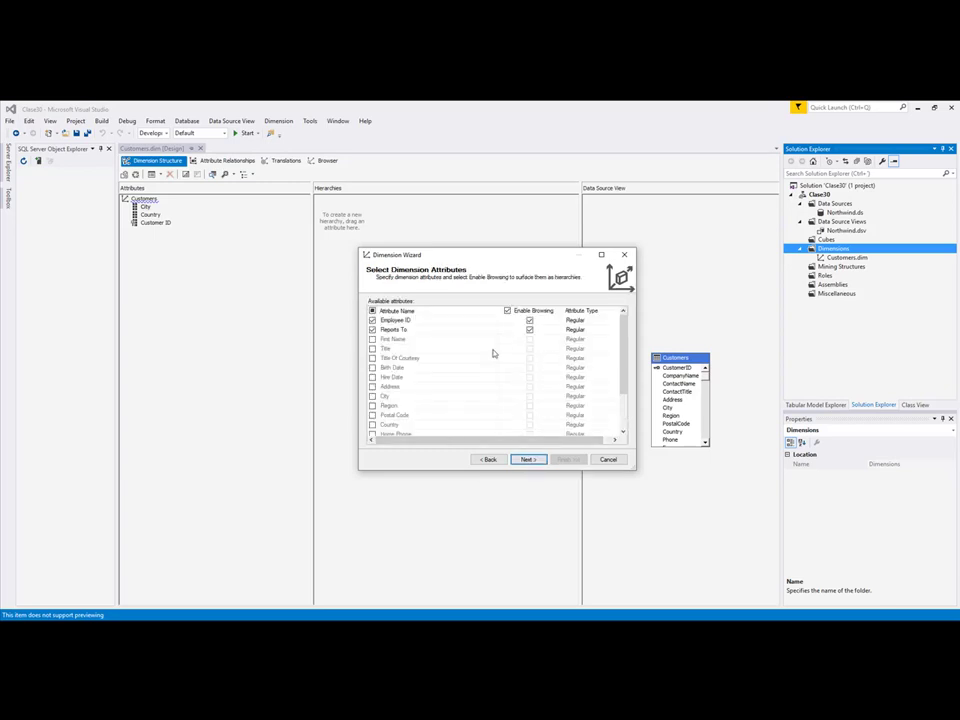
pyautogui.click(527, 459)
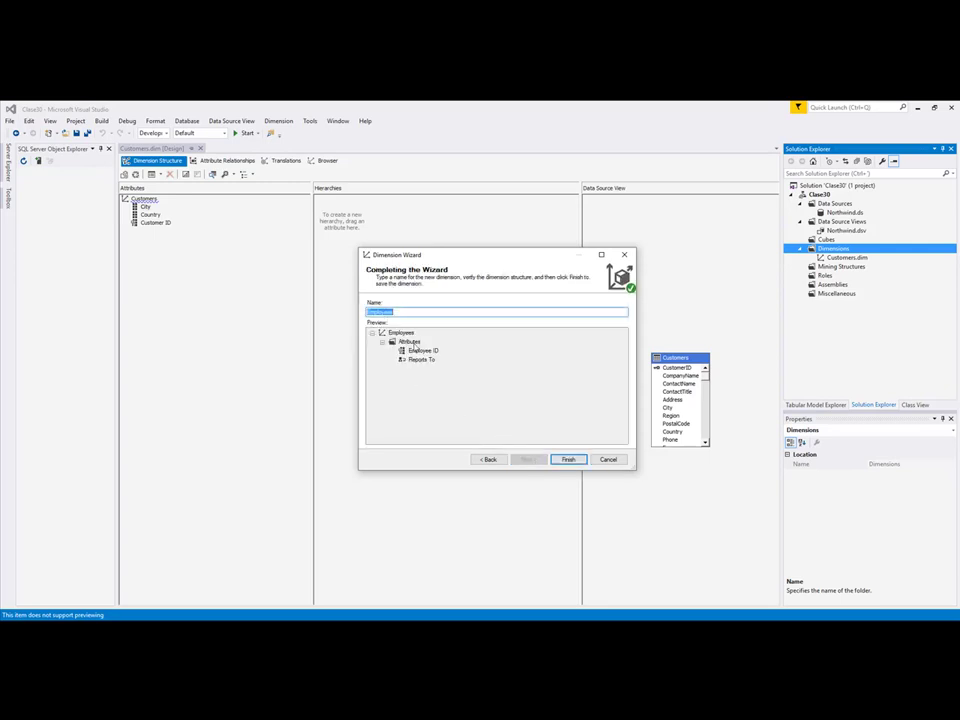
pyautogui.click(569, 459)
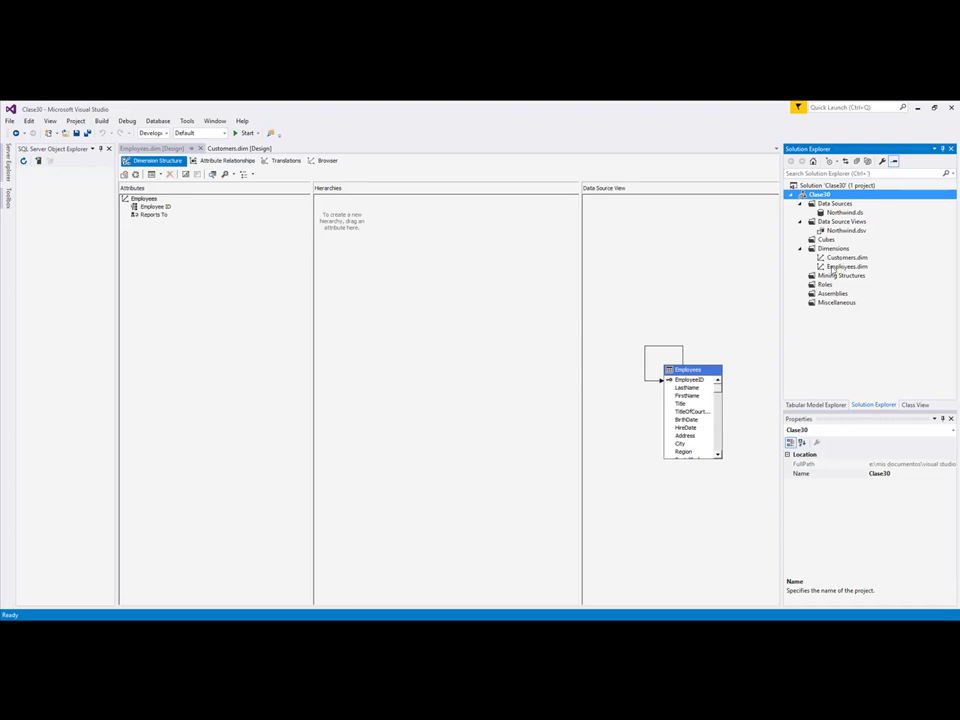
# - Close the Employees and Customers dimension designers, reopen the Customers dimension to review its structure and close it again
pyautogui.click(200, 148)
pyautogui.click(198, 148)
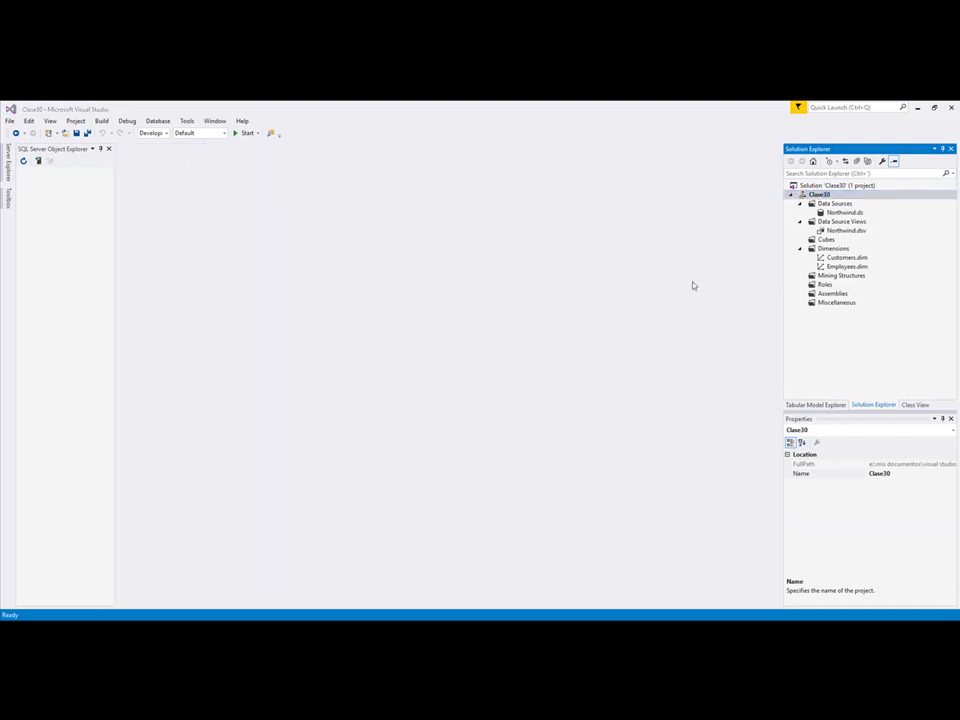
pyautogui.doubleClick(840, 258)
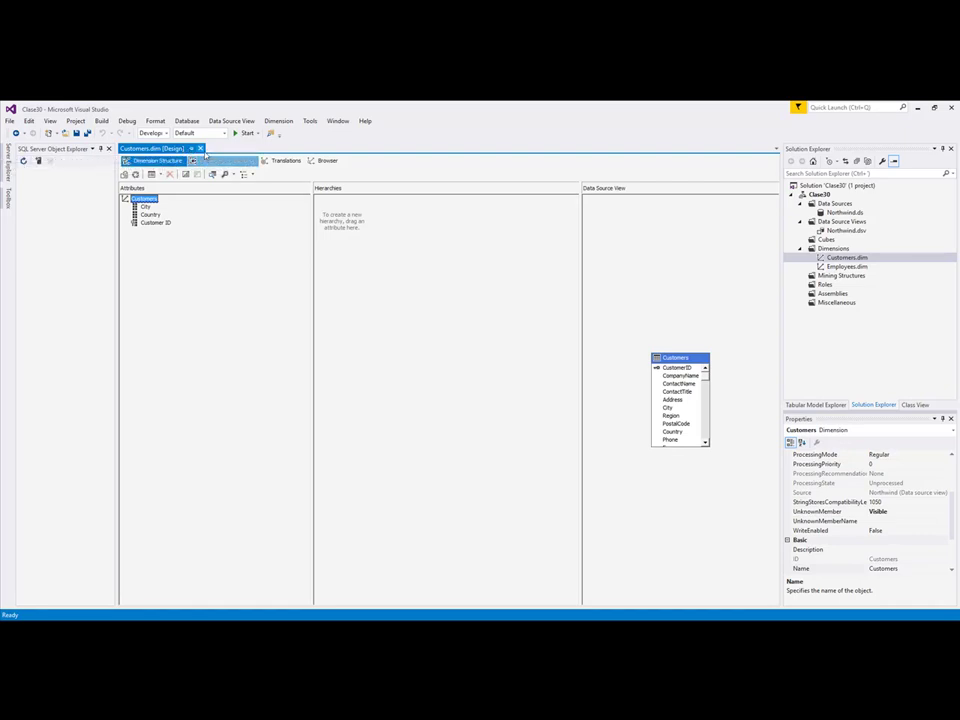
pyautogui.click(200, 148)
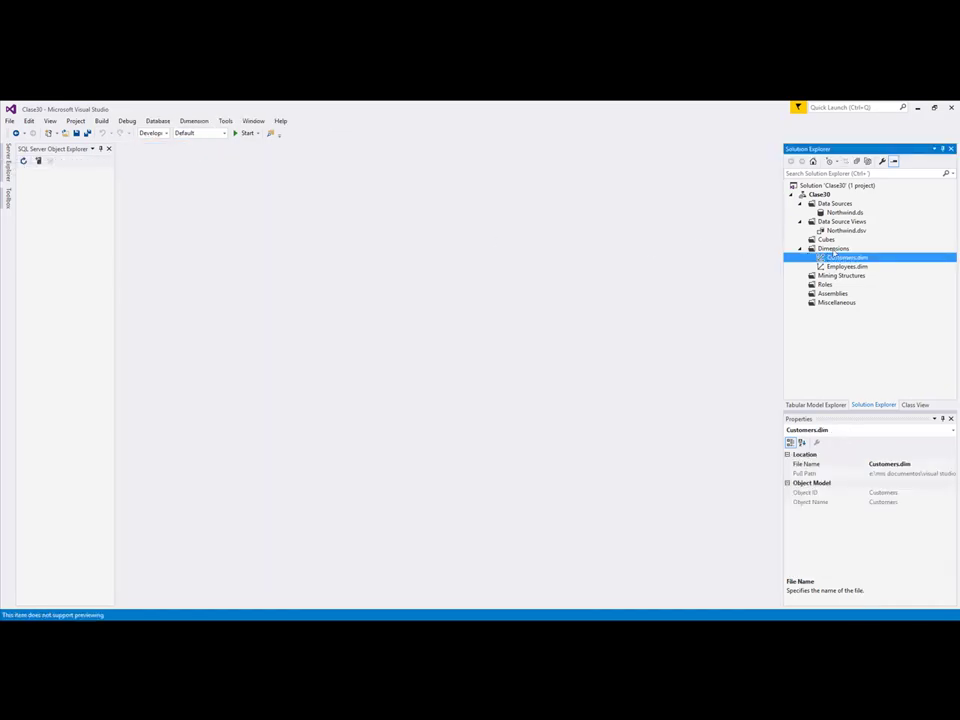
# - Start a new dimension from an existing table, using the Northwind data source view and Products as its main table
pyautogui.rightClick(829, 249)
pyautogui.click(806, 258)
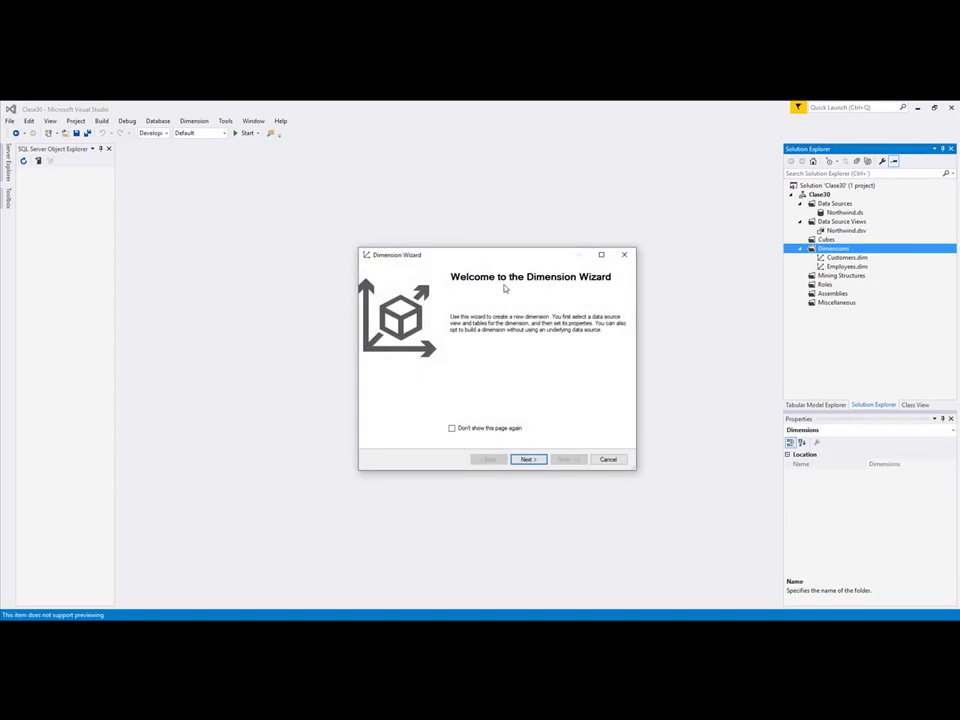
pyautogui.click(530, 459)
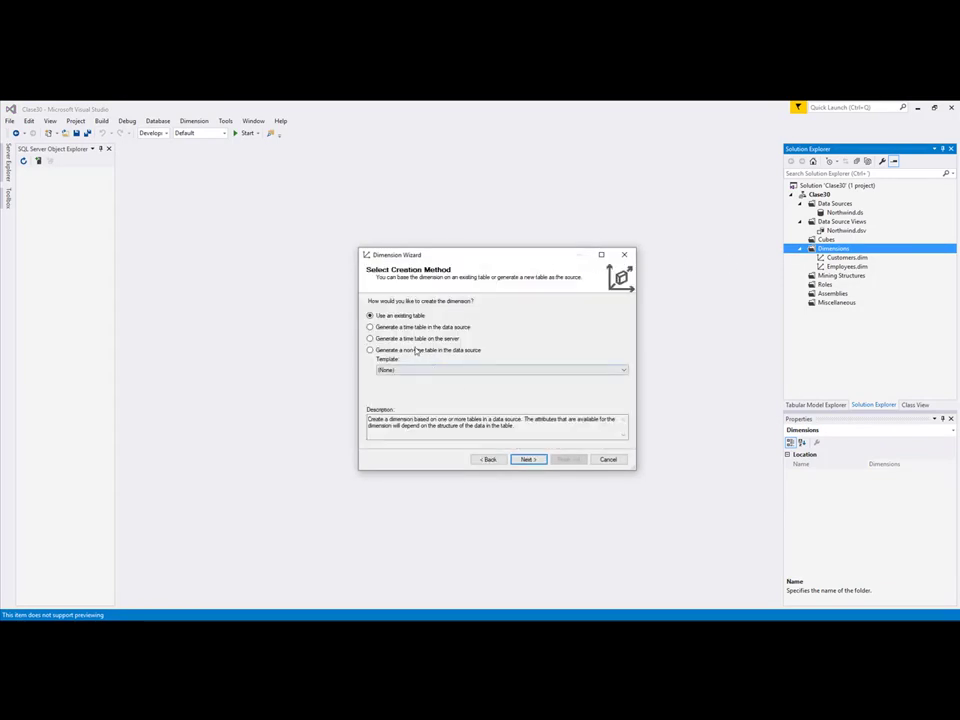
pyautogui.click(530, 459)
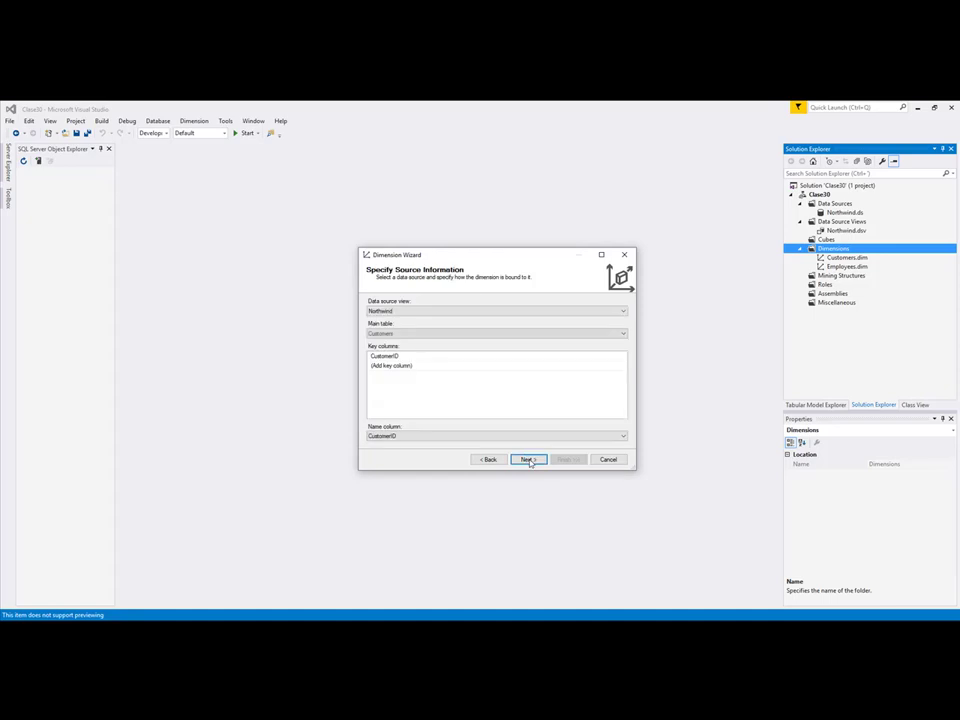
pyautogui.click(428, 334)
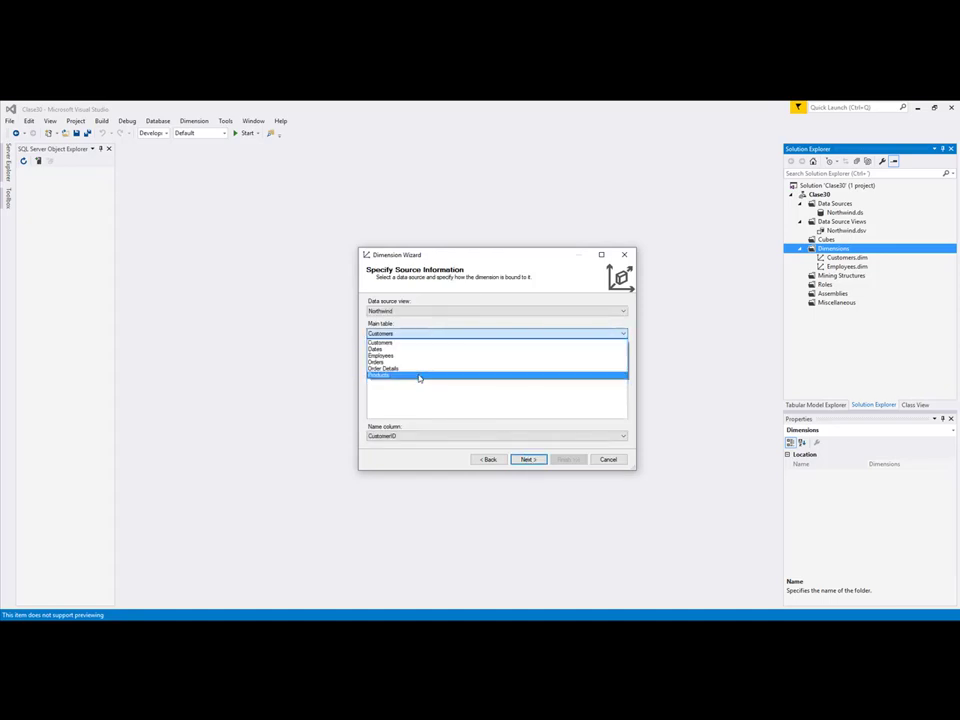
pyautogui.click(420, 375)
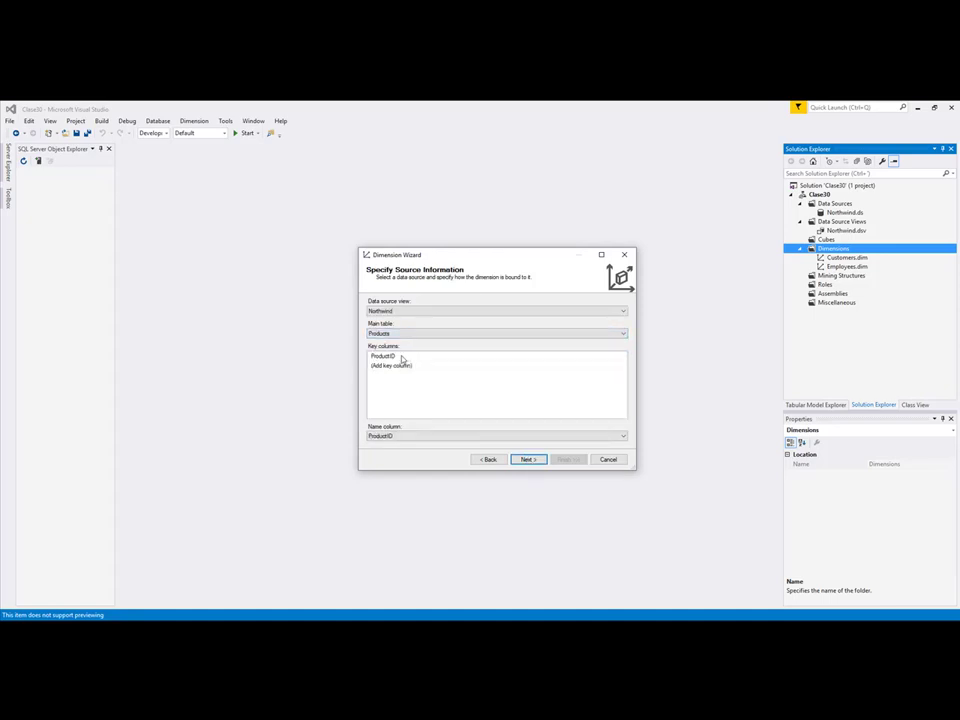
# - Set ProductName as the name column, finish the Products dimension with only the Product ID attribute and close its designer
pyautogui.click(432, 440)
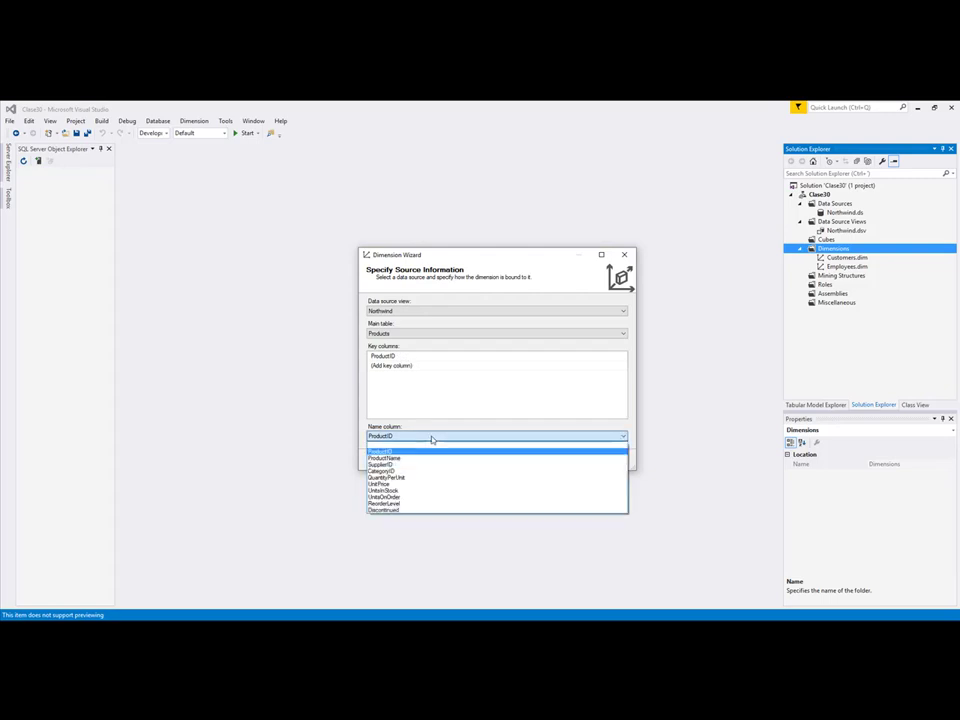
pyautogui.click(413, 461)
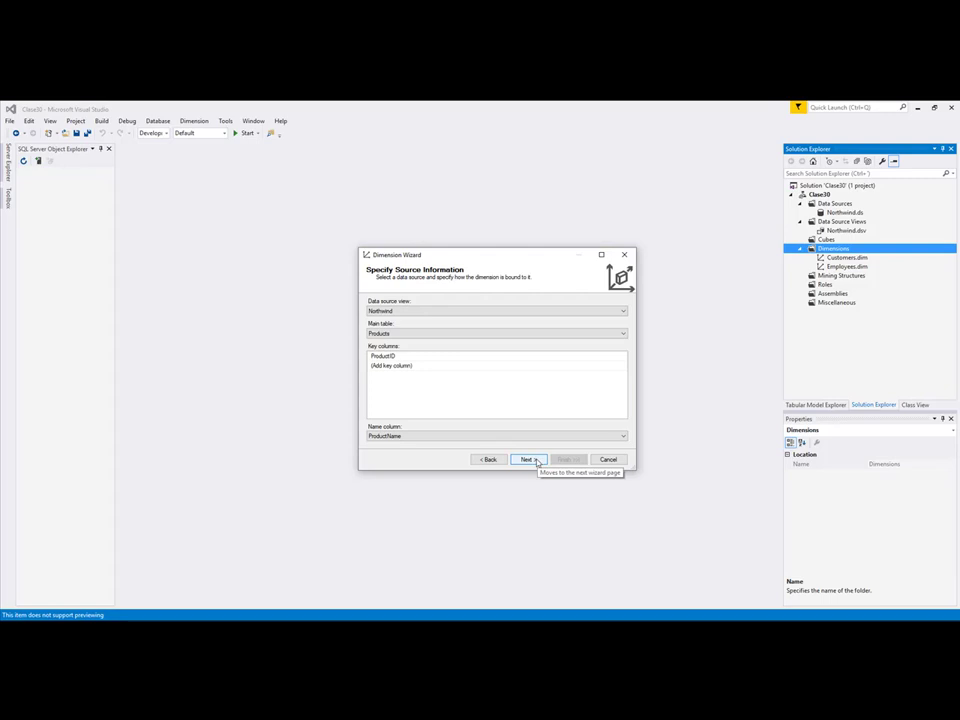
pyautogui.click(537, 460)
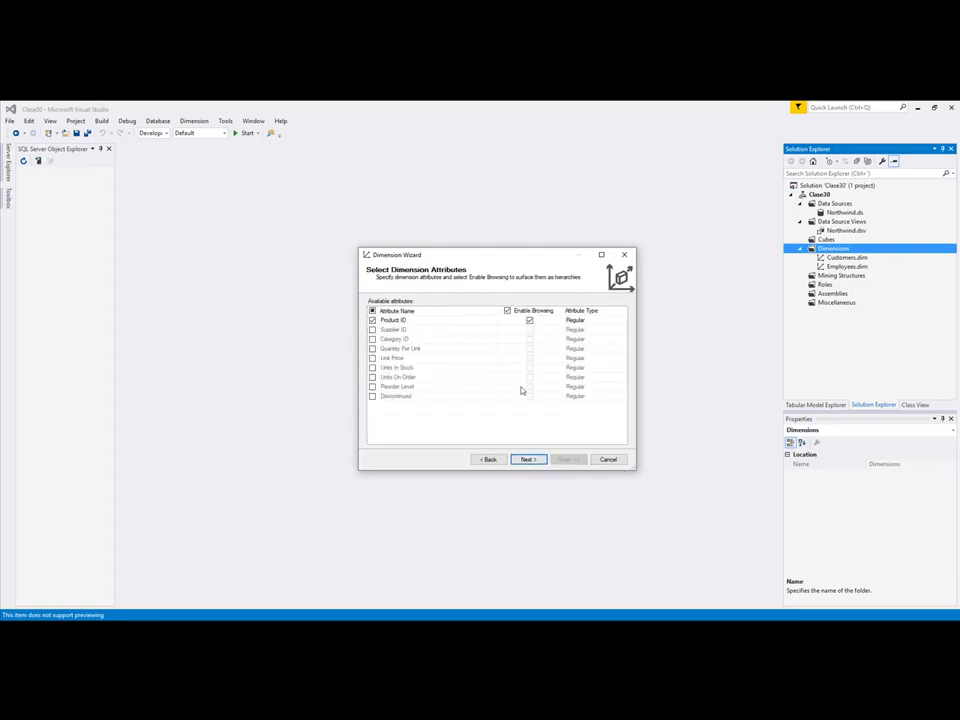
pyautogui.click(534, 460)
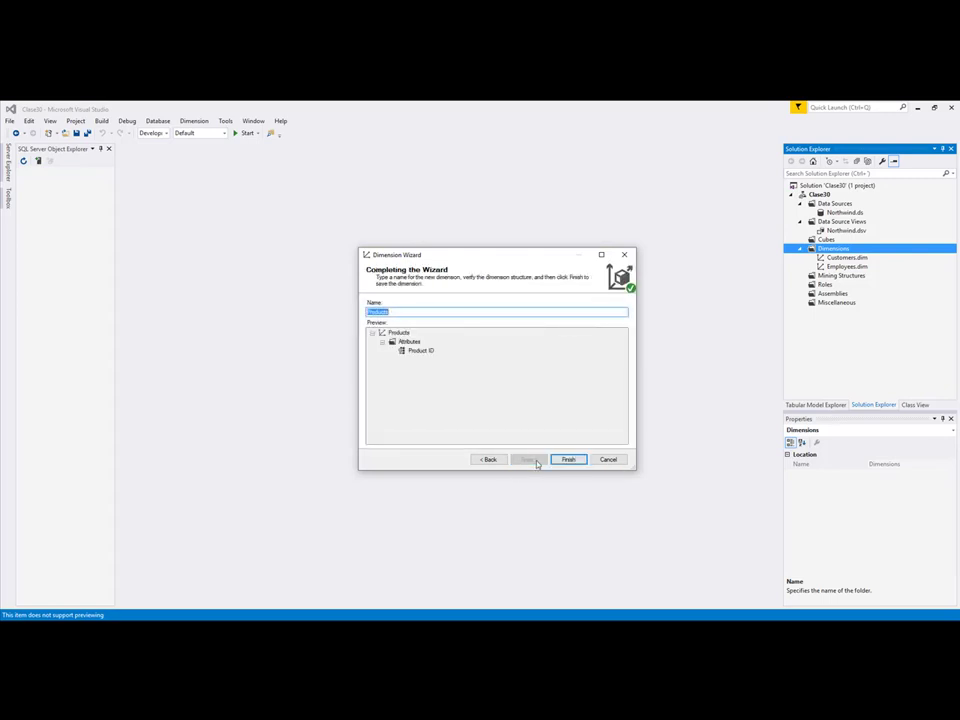
pyautogui.click(569, 461)
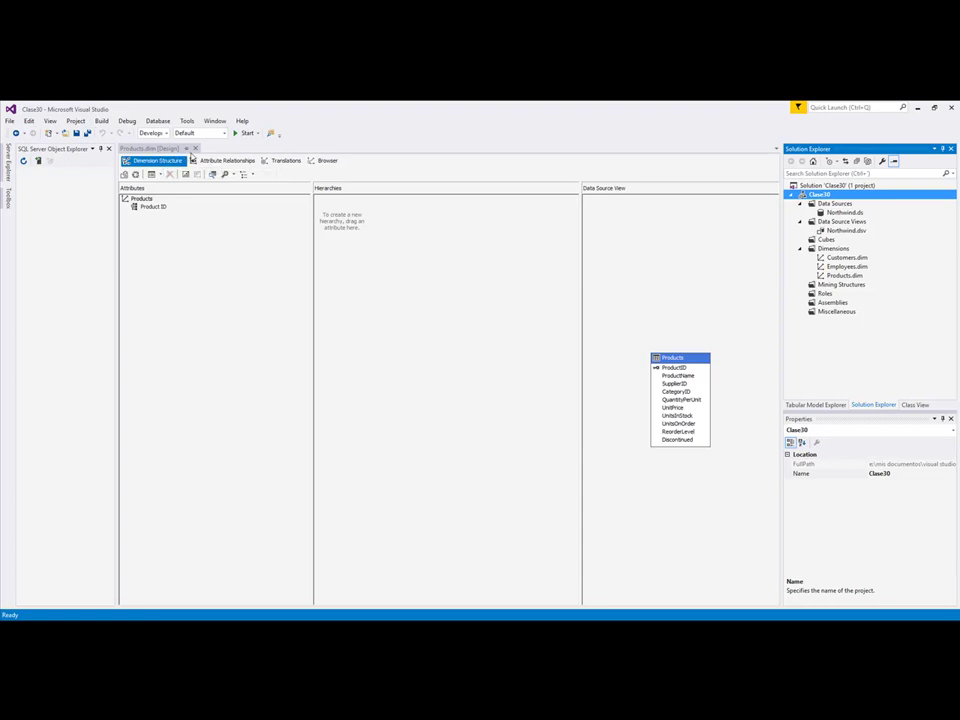
pyautogui.click(195, 149)
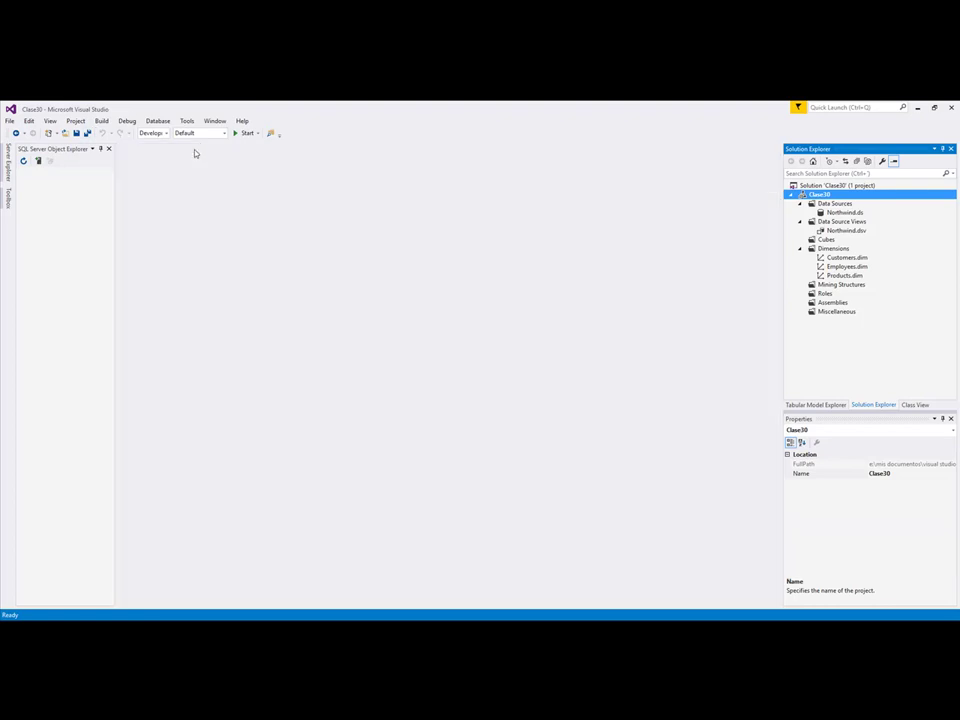
# - Start a new dimension from an existing table, using the Northwind data source view and Dates as its main table
pyautogui.click(832, 249)
pyautogui.rightClick(832, 250)
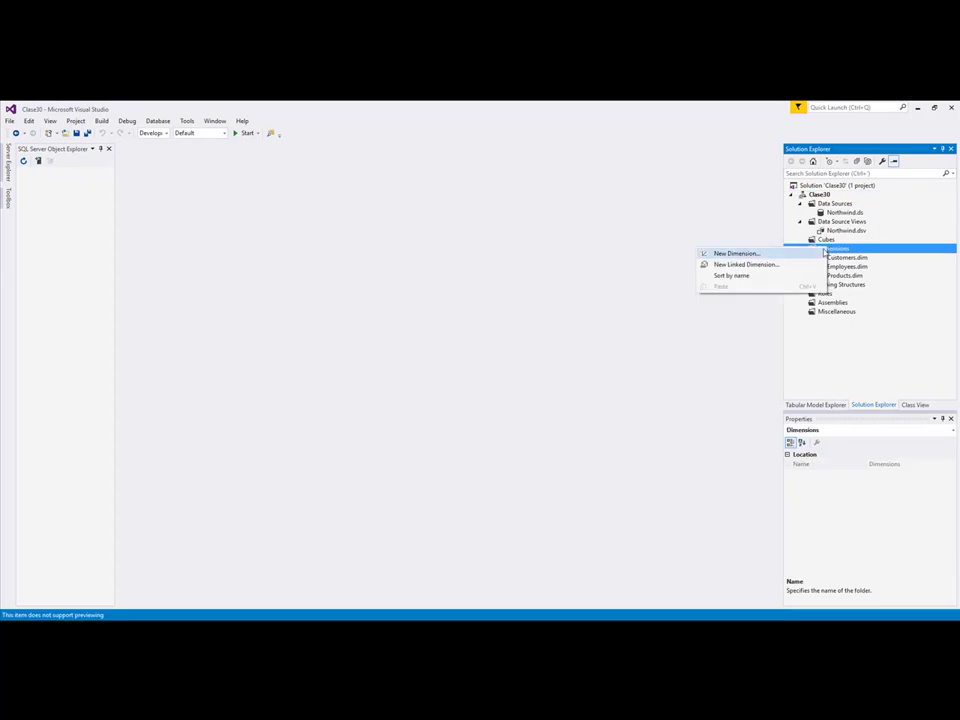
pyautogui.click(746, 254)
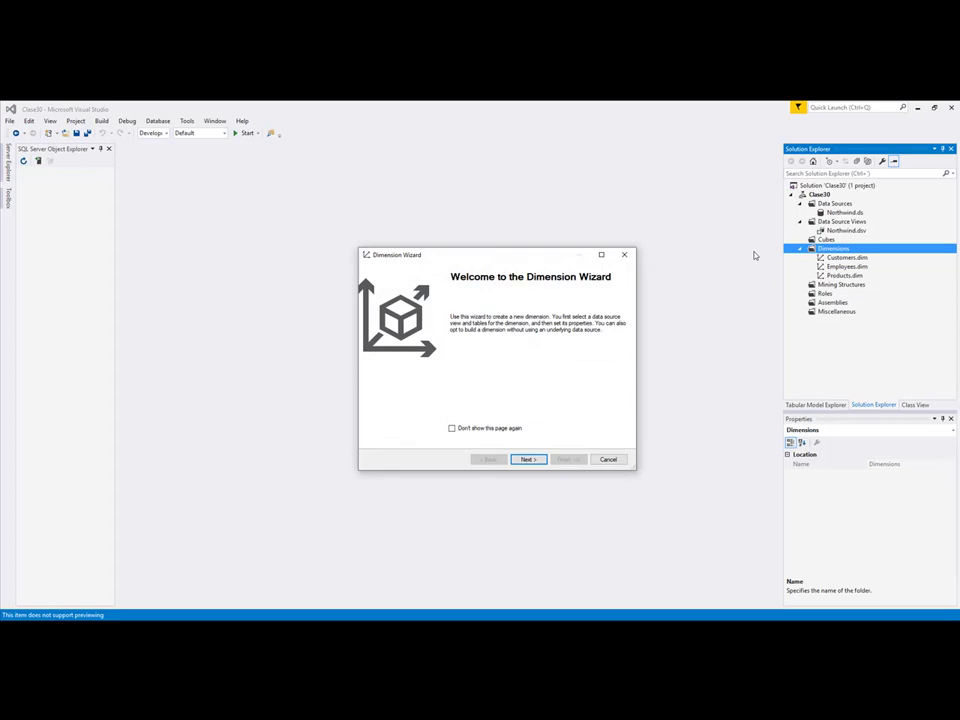
pyautogui.click(536, 461)
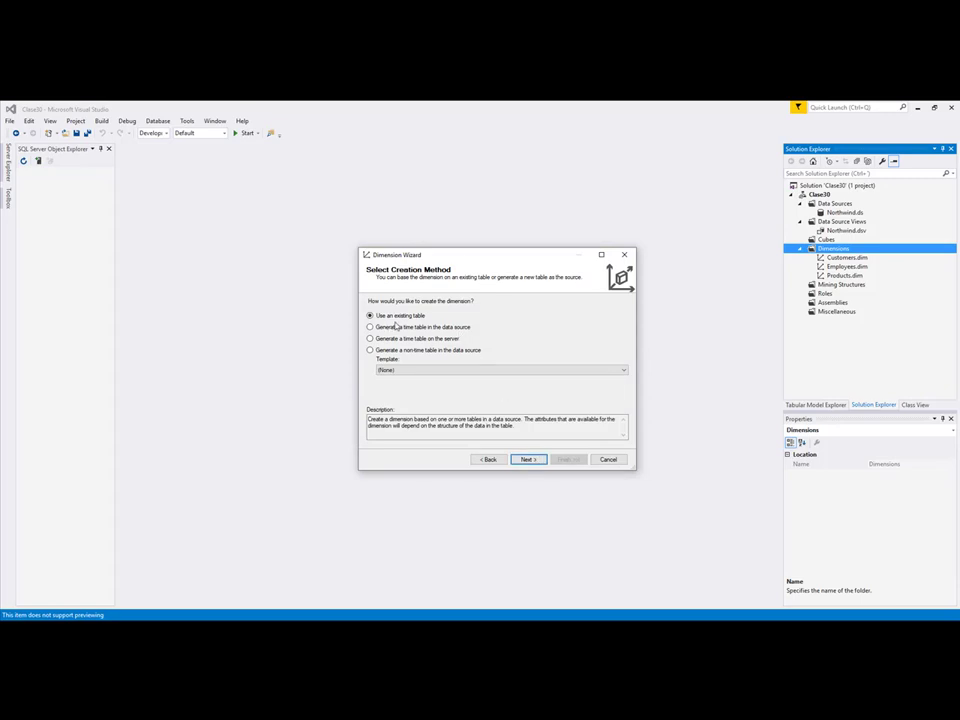
pyautogui.click(535, 461)
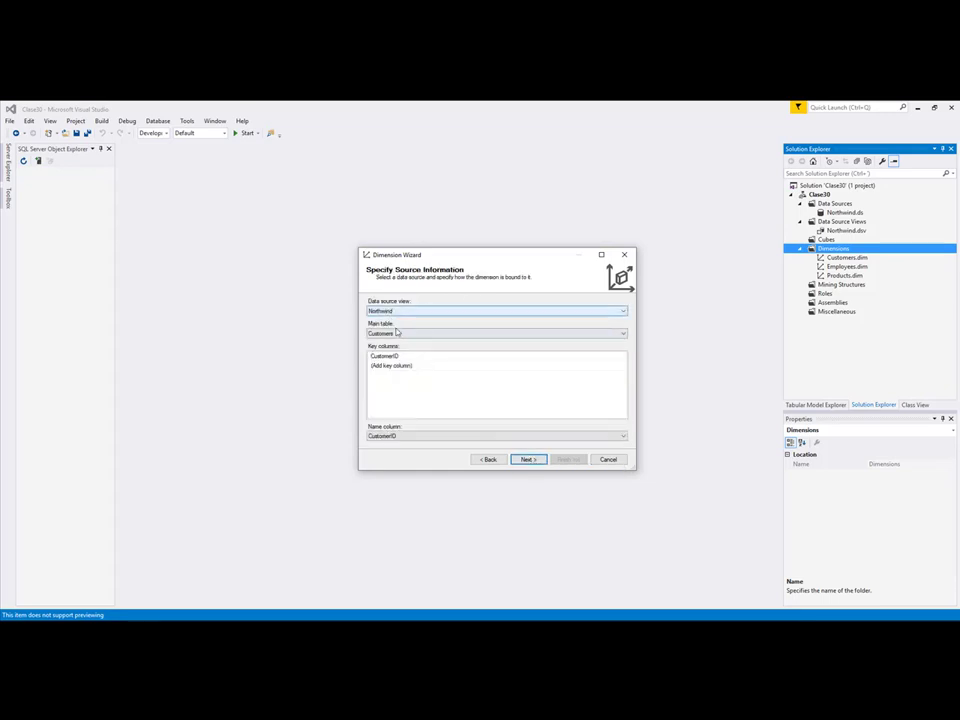
pyautogui.click(396, 334)
pyautogui.click(392, 349)
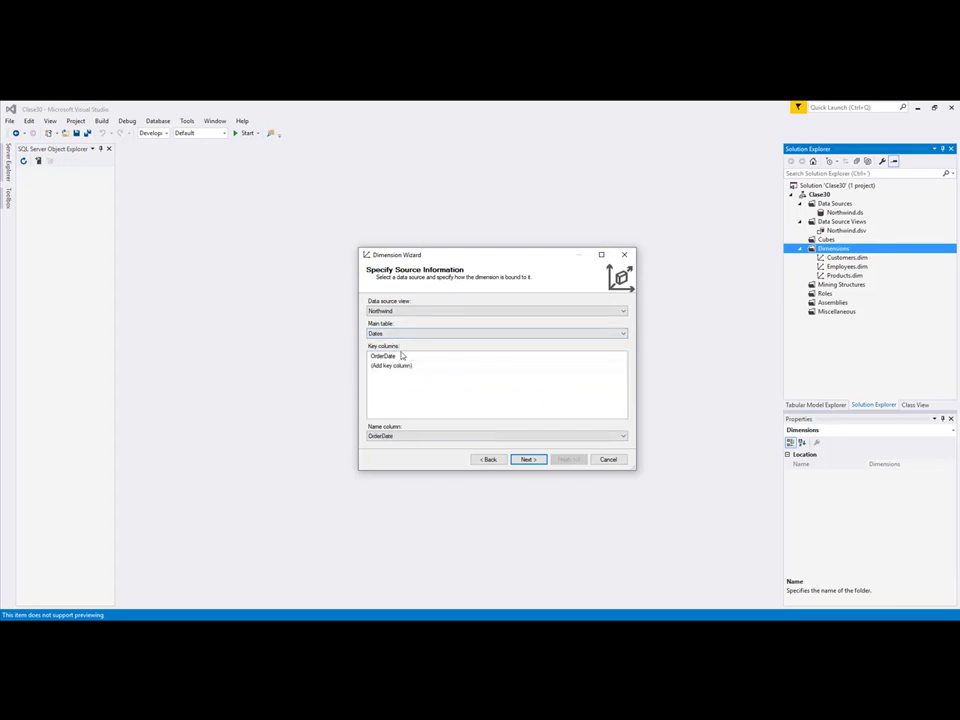
# - Keep OrderDate as both the key column and the name column and proceed to the dimension's attribute selection
pyautogui.click(411, 357)
pyautogui.click(414, 358)
pyautogui.click(414, 358)
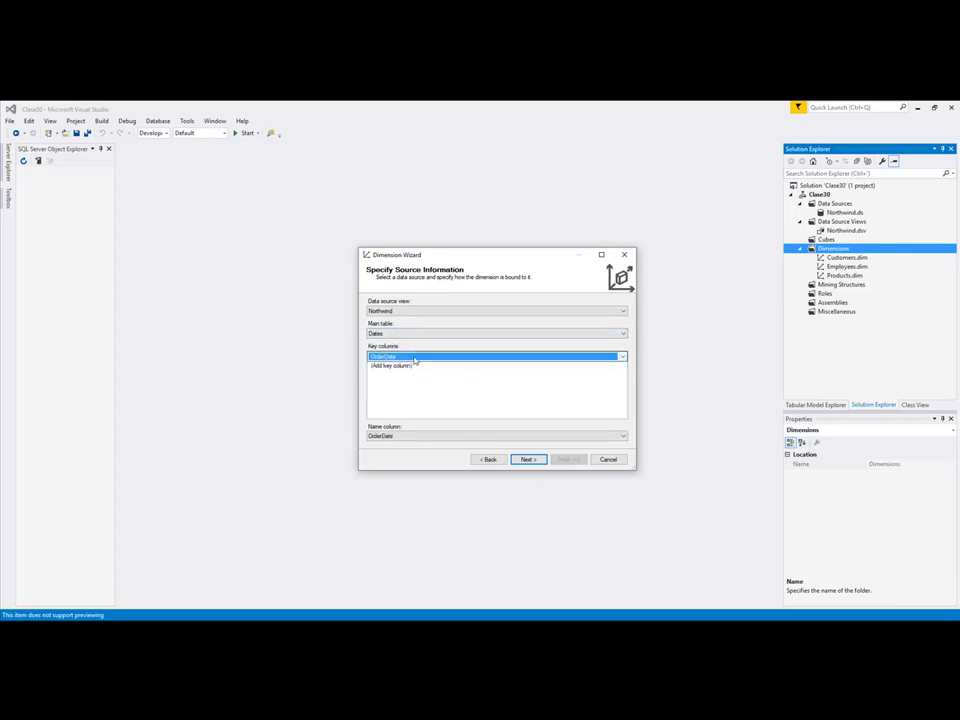
pyautogui.click(395, 437)
pyautogui.click(395, 437)
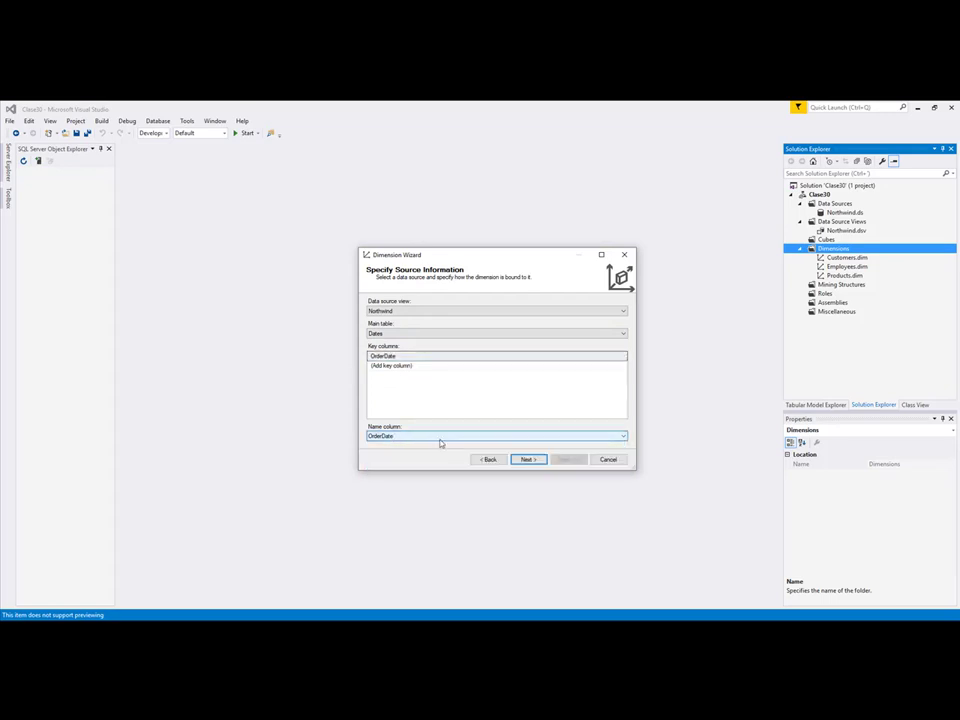
pyautogui.click(529, 460)
pyautogui.click(530, 460)
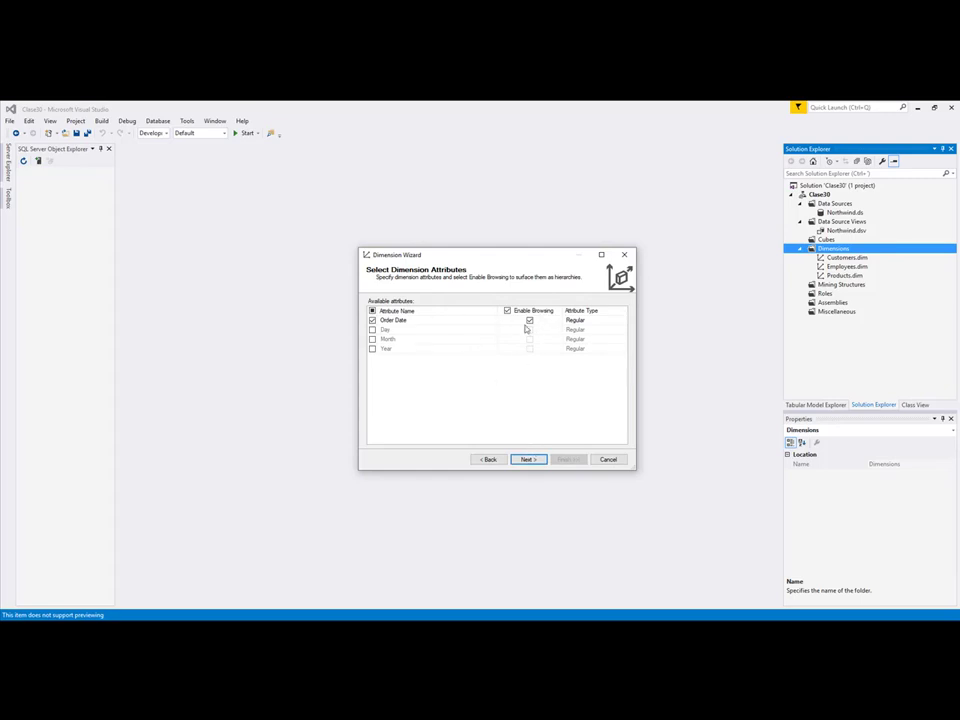
# - Include the Day attribute in the Dates dimension and set its attribute type to the calendar type Date
pyautogui.click(372, 329)
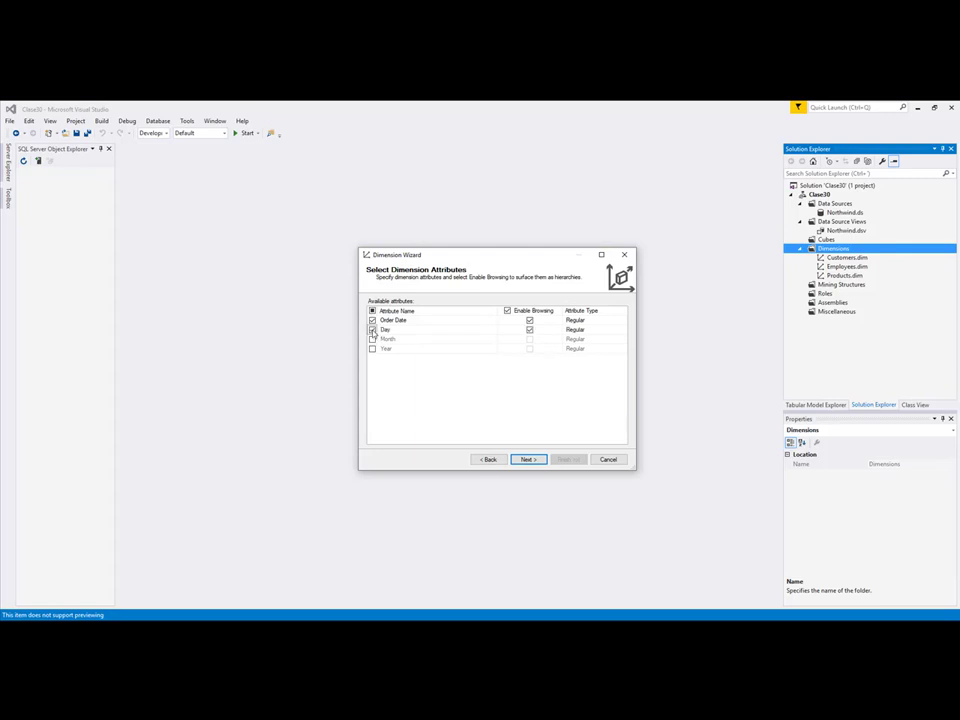
pyautogui.click(580, 329)
pyautogui.click(621, 330)
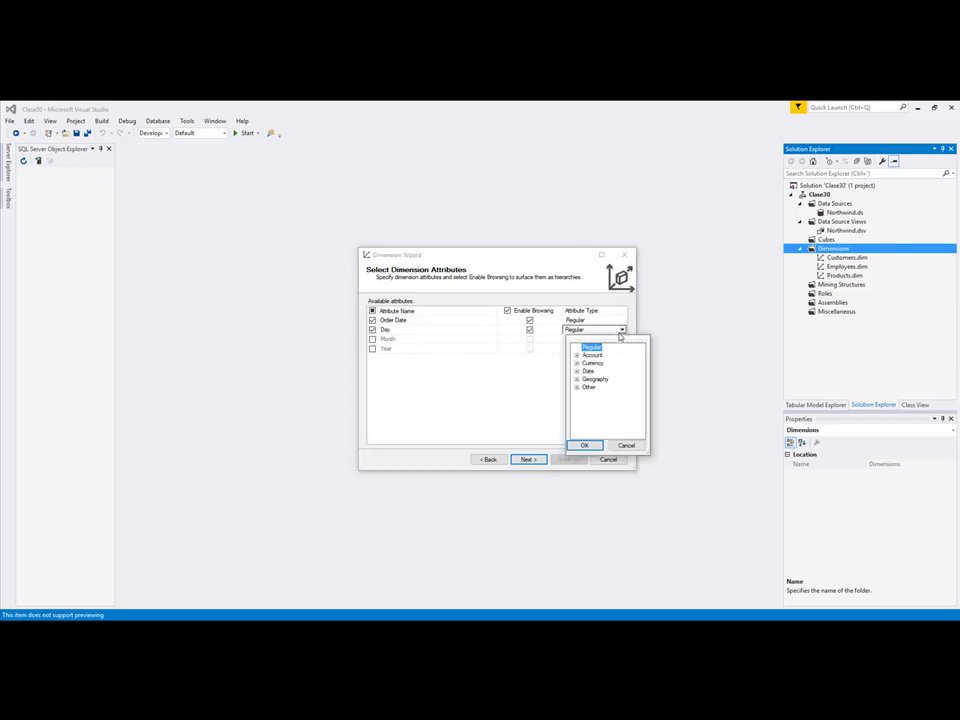
pyautogui.click(577, 371)
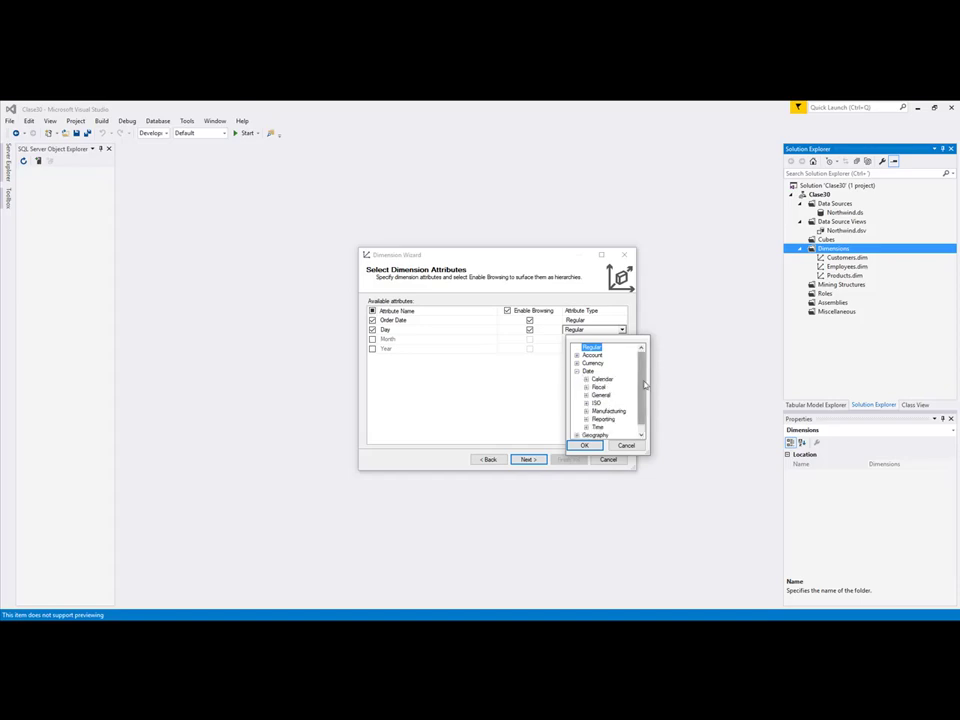
pyautogui.click(587, 381)
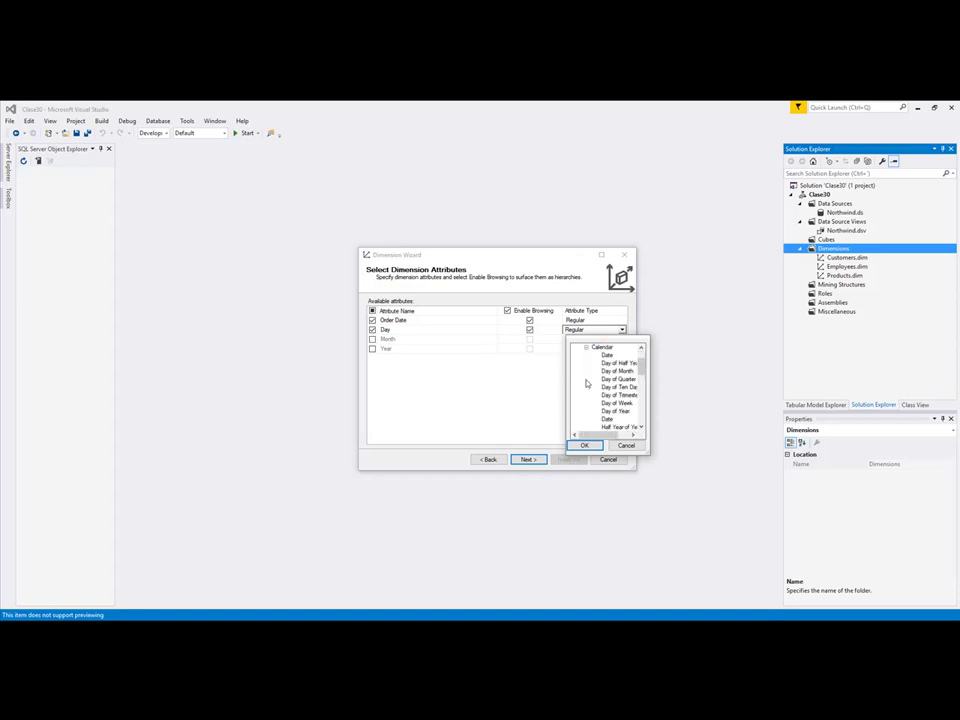
pyautogui.click(607, 419)
pyautogui.click(585, 445)
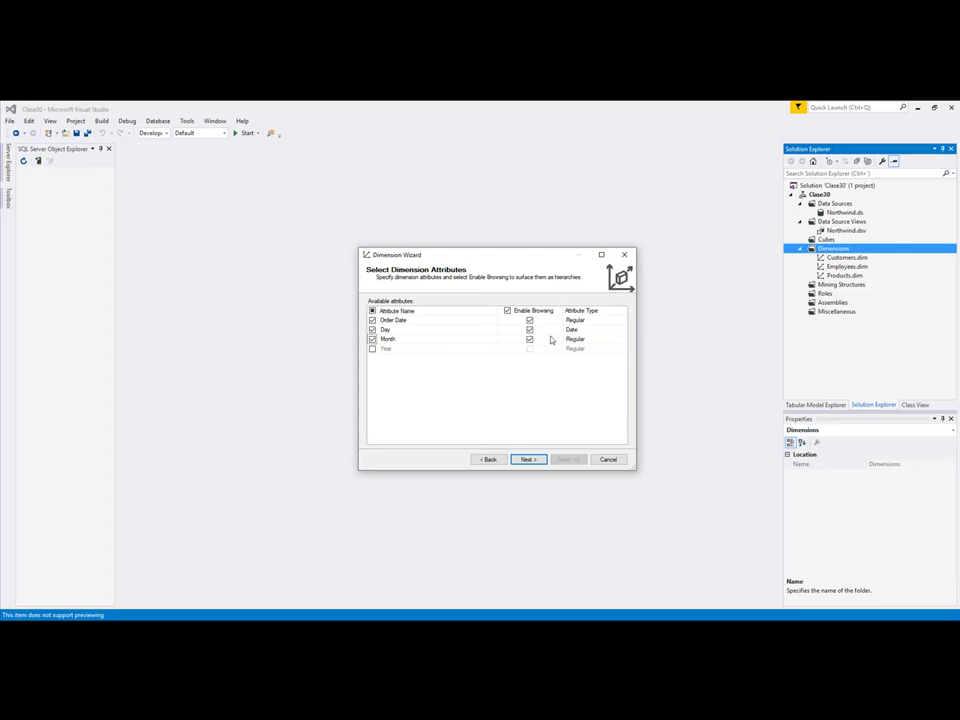
# - Include the Month attribute in the dimension and set its attribute type to the calendar type Month
pyautogui.click(579, 340)
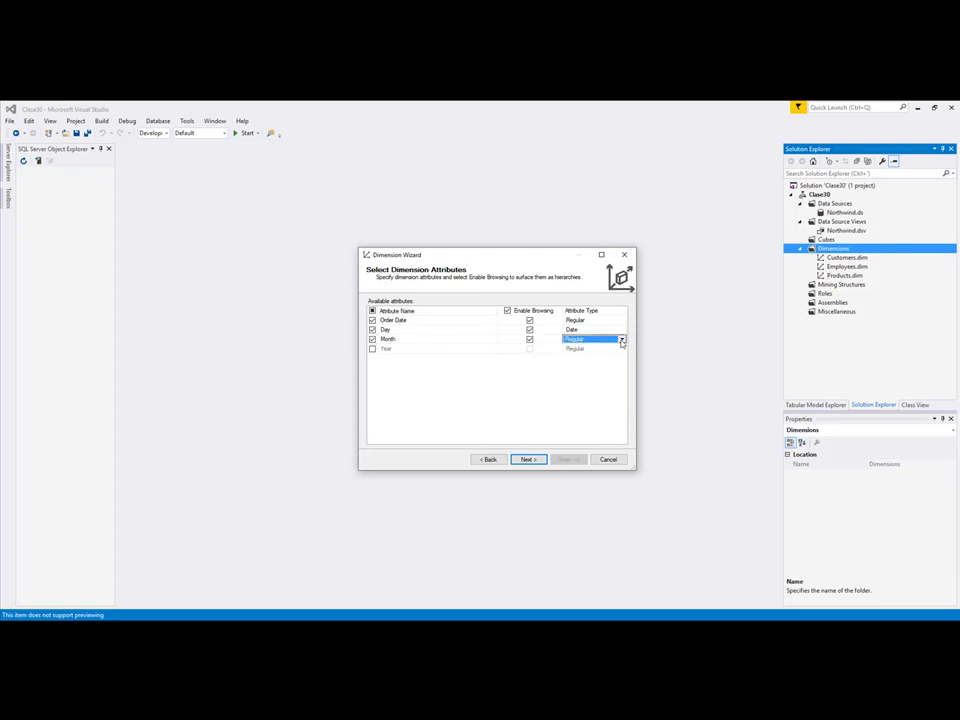
pyautogui.click(621, 339)
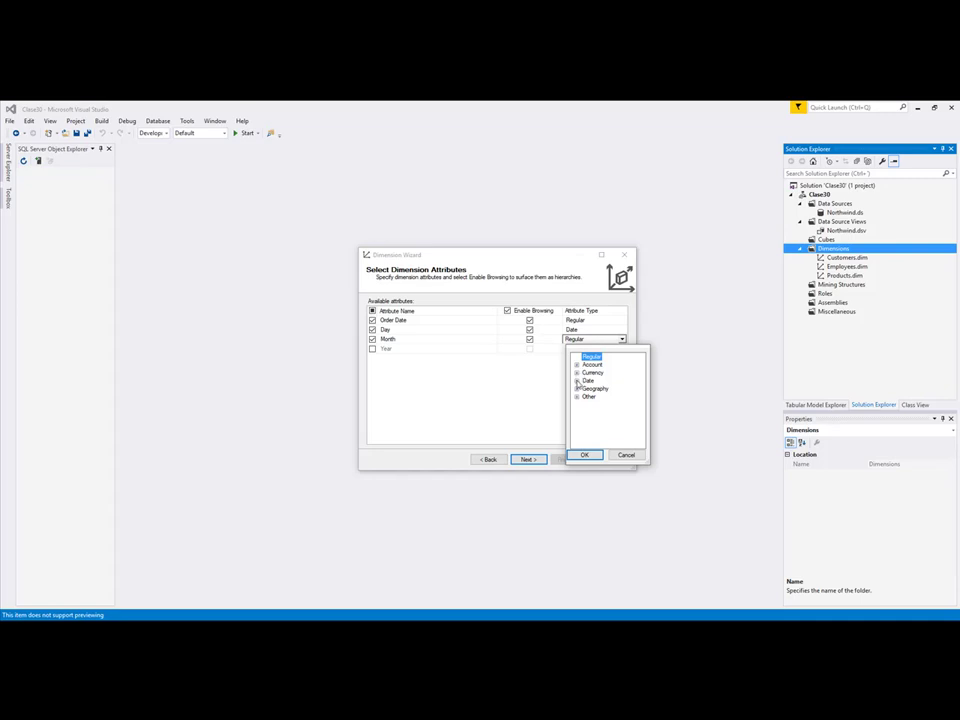
pyautogui.click(577, 382)
pyautogui.click(582, 389)
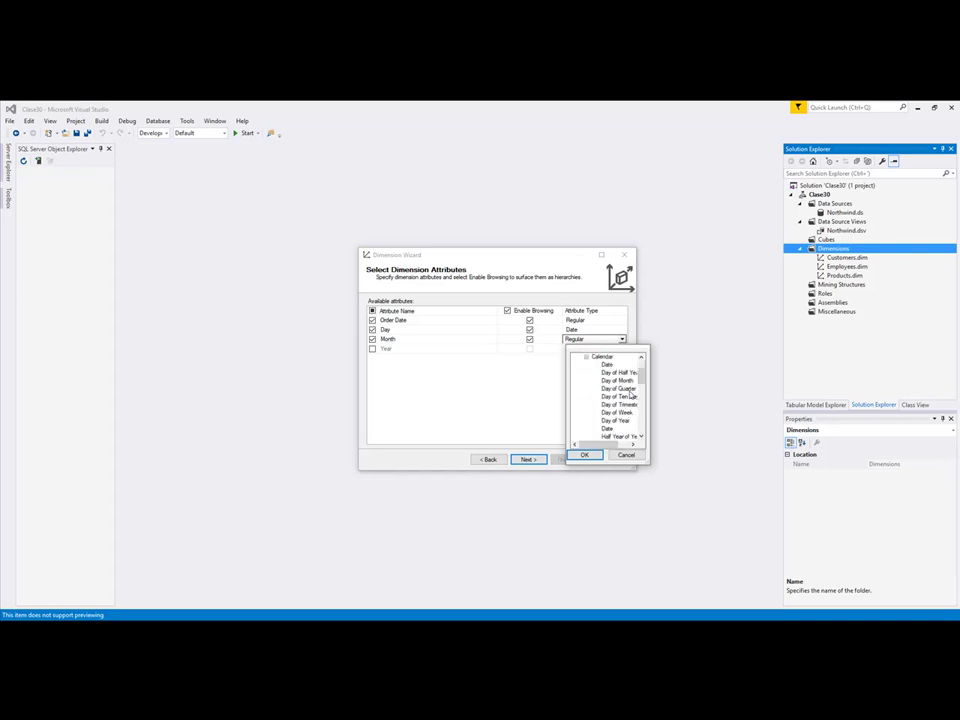
pyautogui.moveTo(641, 372); pyautogui.dragTo(642, 403)
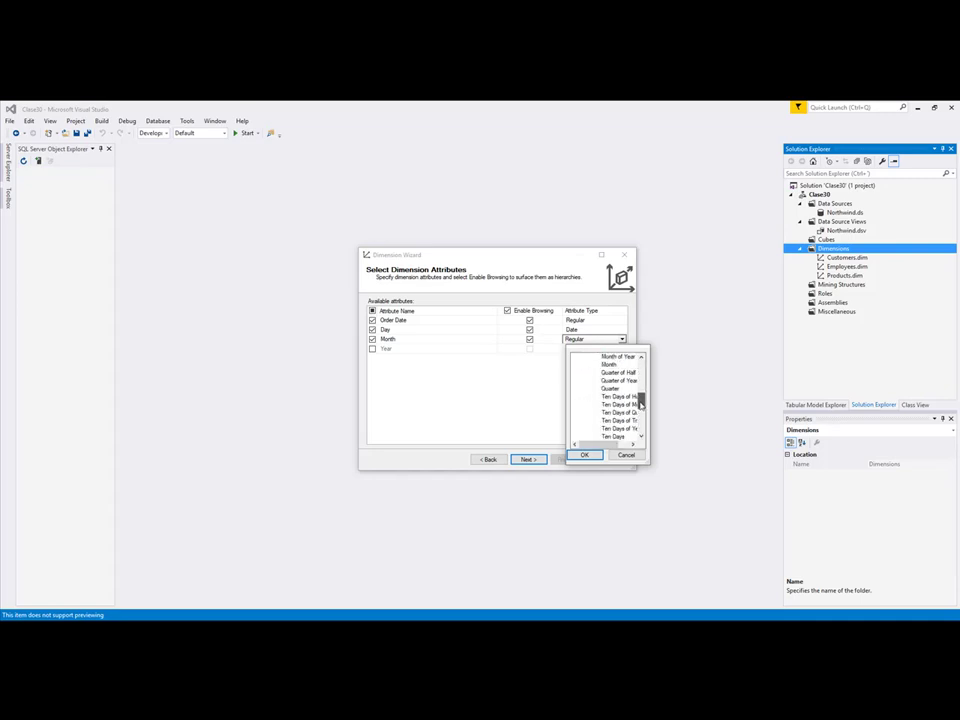
pyautogui.click(609, 364)
pyautogui.click(585, 455)
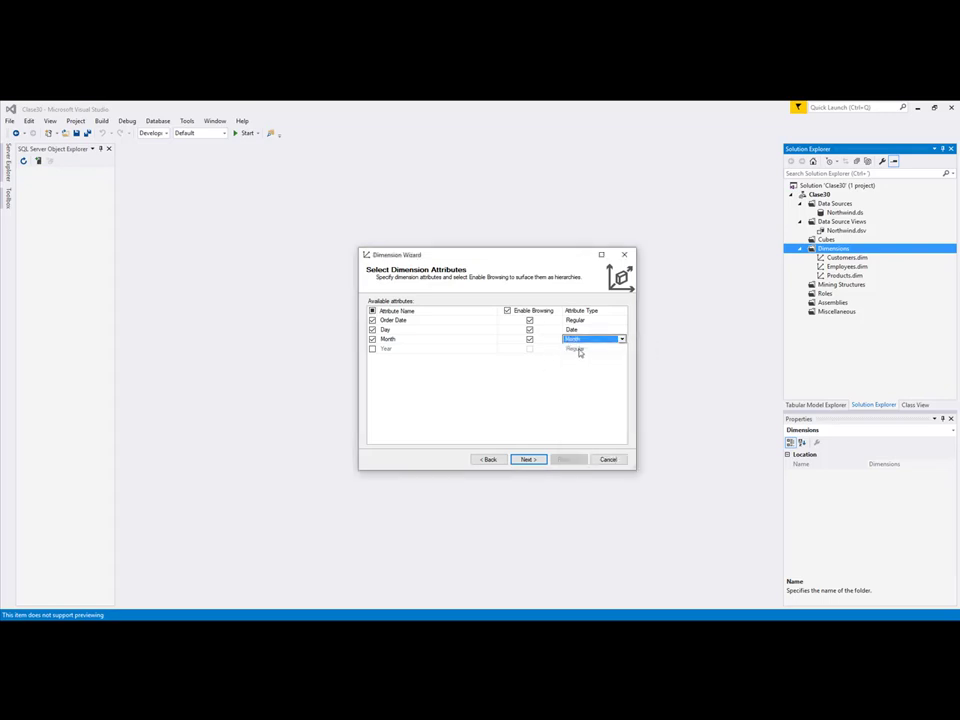
# - Include the Year attribute in the dimension and set its attribute type to the calendar type Year
pyautogui.click(372, 348)
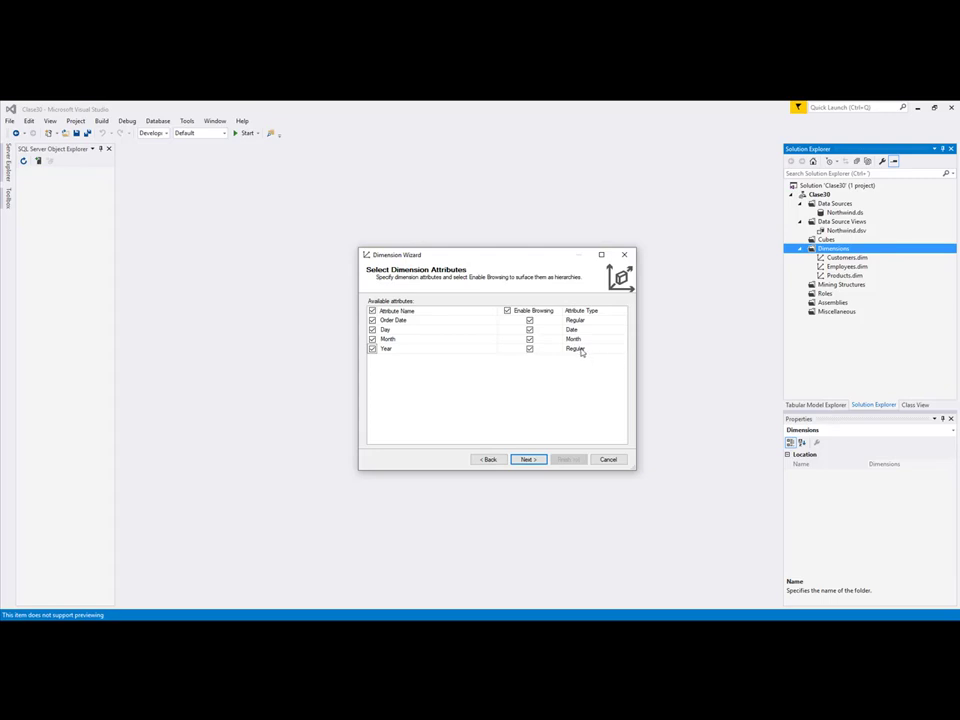
pyautogui.click(580, 349)
pyautogui.click(580, 349)
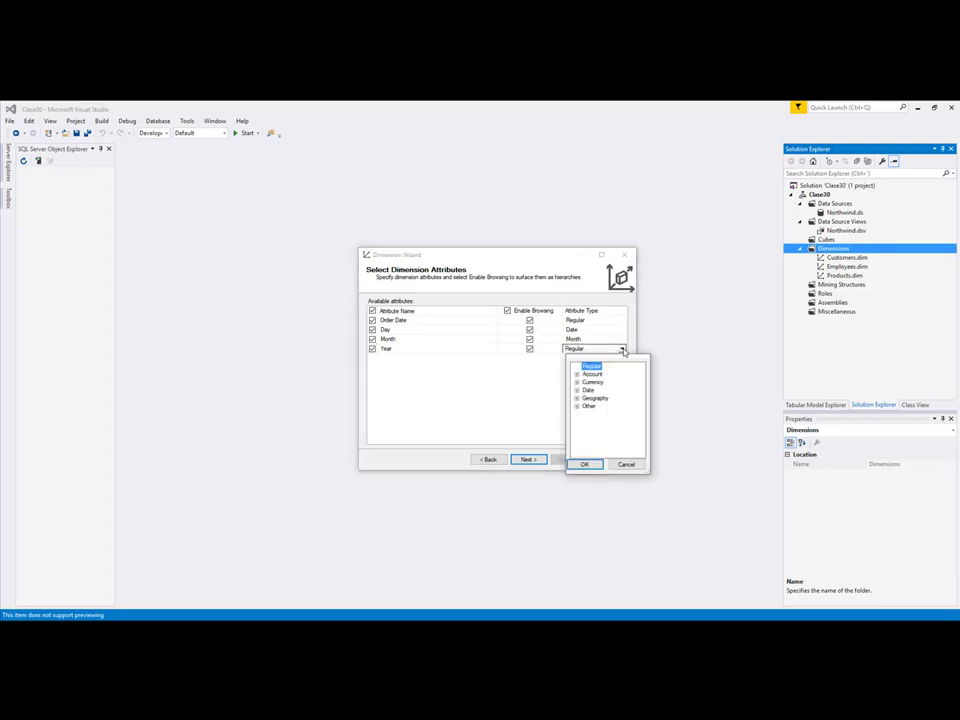
pyautogui.click(576, 390)
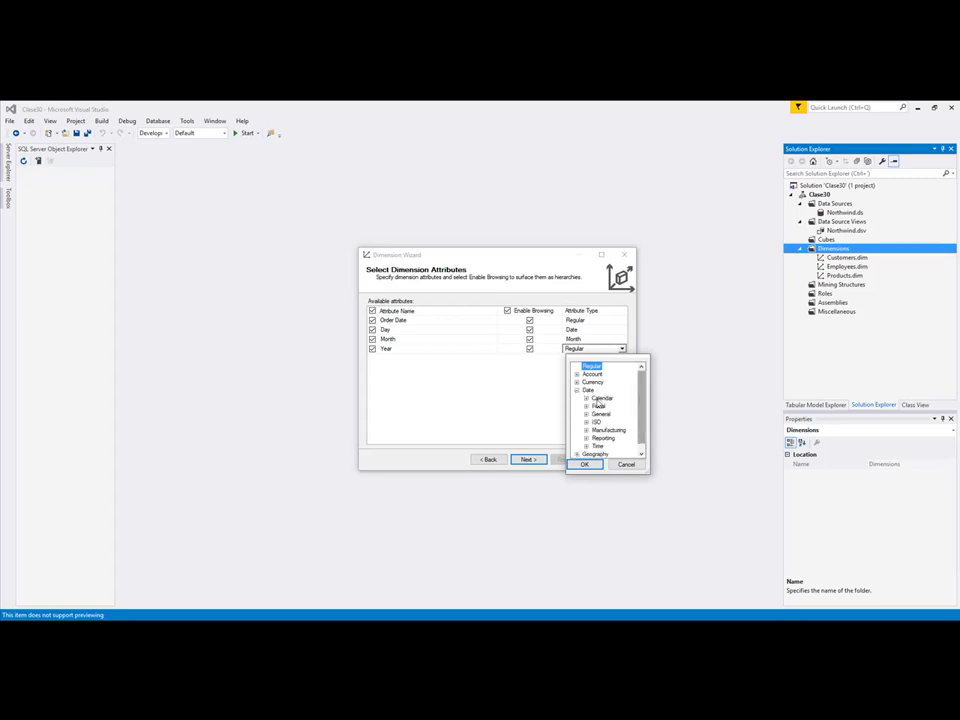
pyautogui.click(586, 399)
pyautogui.moveTo(641, 385); pyautogui.dragTo(643, 427)
pyautogui.click(608, 415)
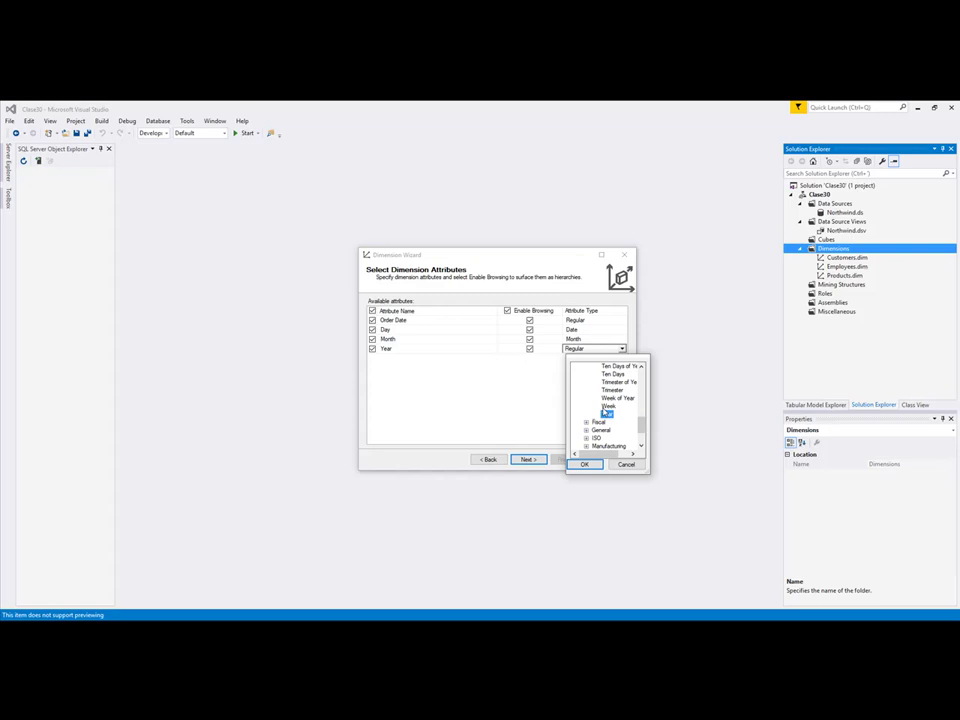
pyautogui.click(588, 465)
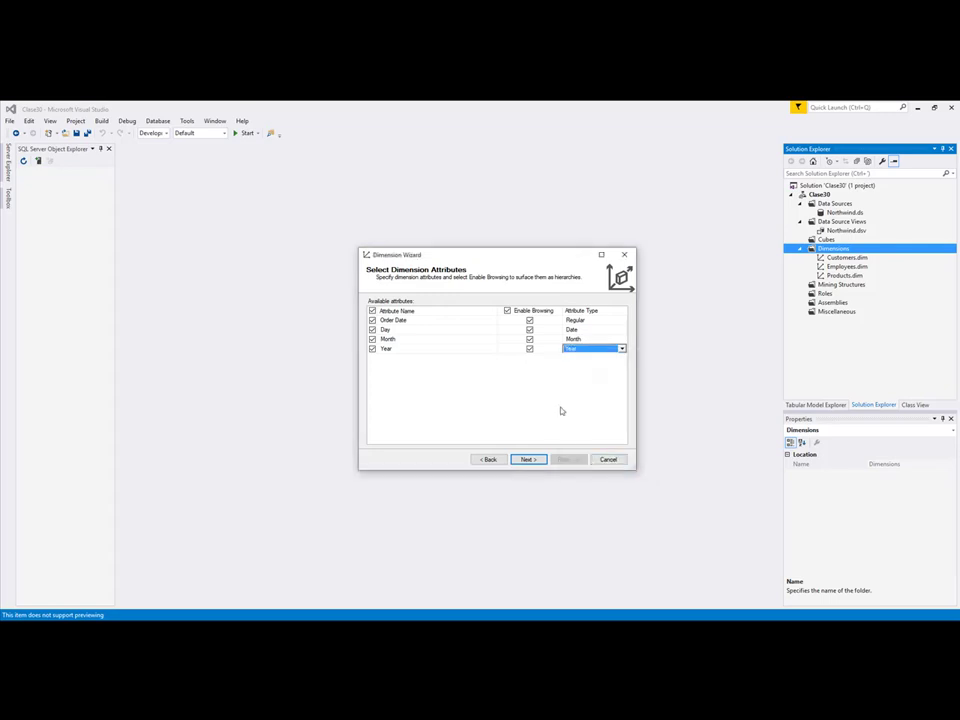
# - Finish the dimension under the name Dates, close its designer and save the project
pyautogui.click(528, 460)
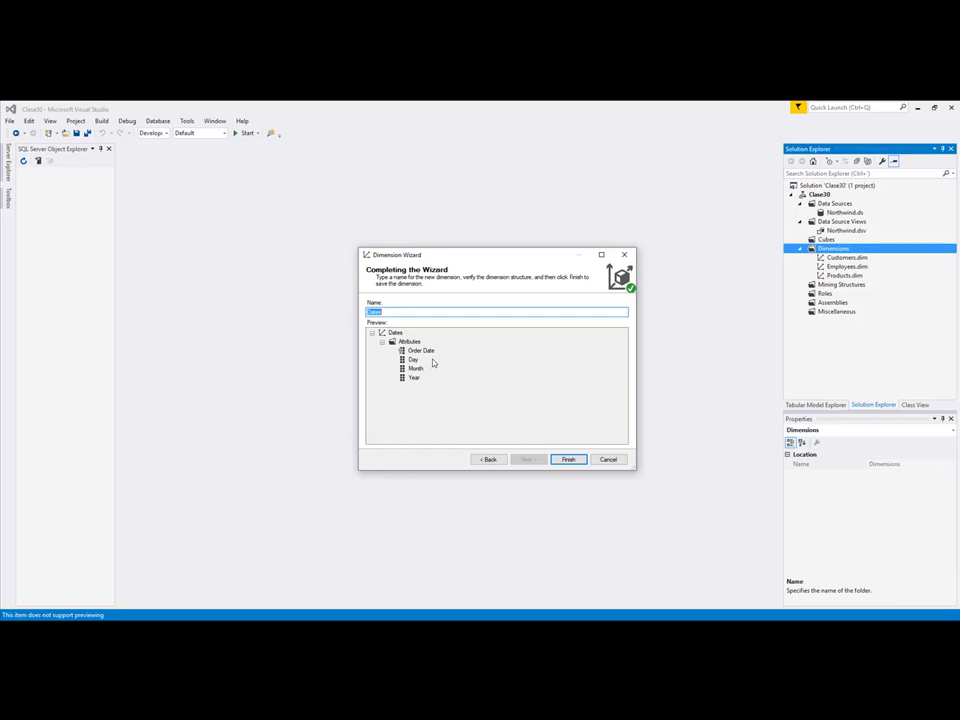
pyautogui.click(567, 460)
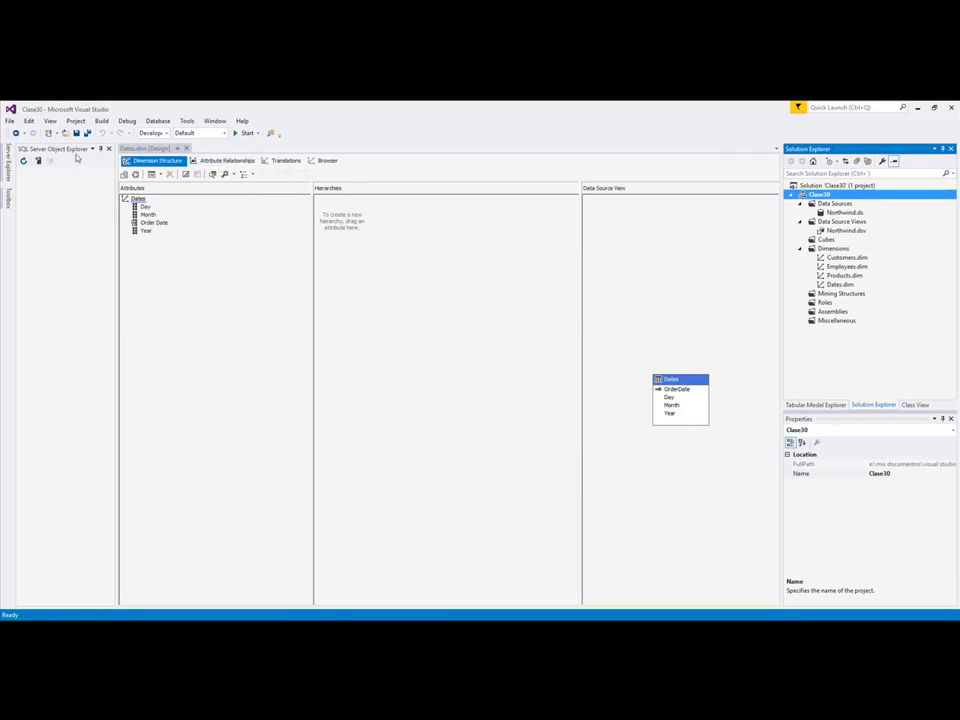
pyautogui.hotkey('ctrl', 'F4')
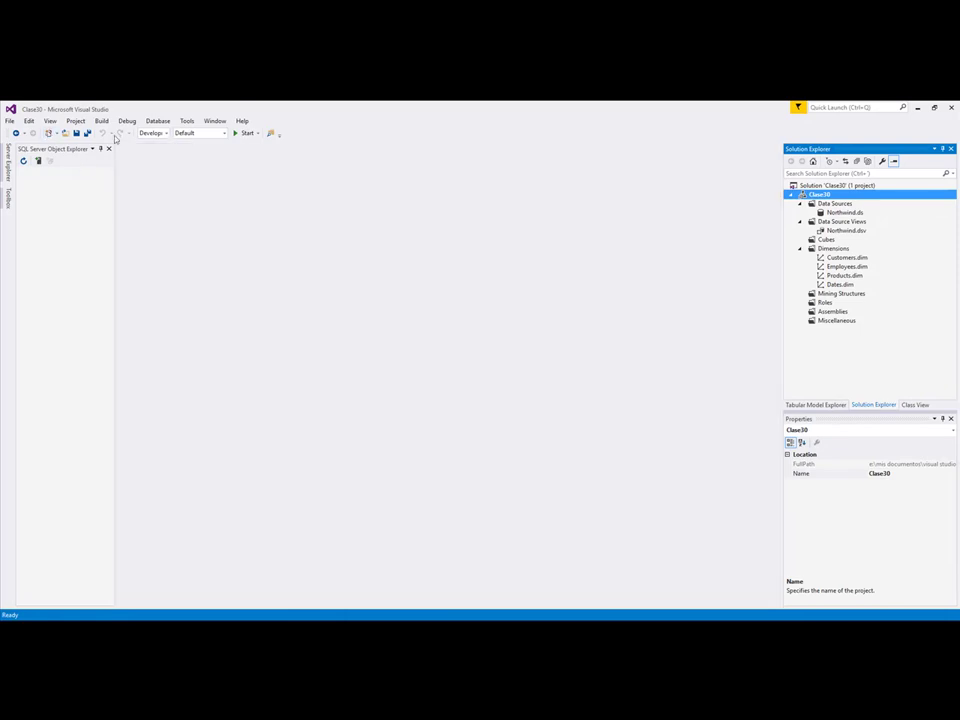
pyautogui.hotkey('ctrl', 's')
pyautogui.click(549, 470)
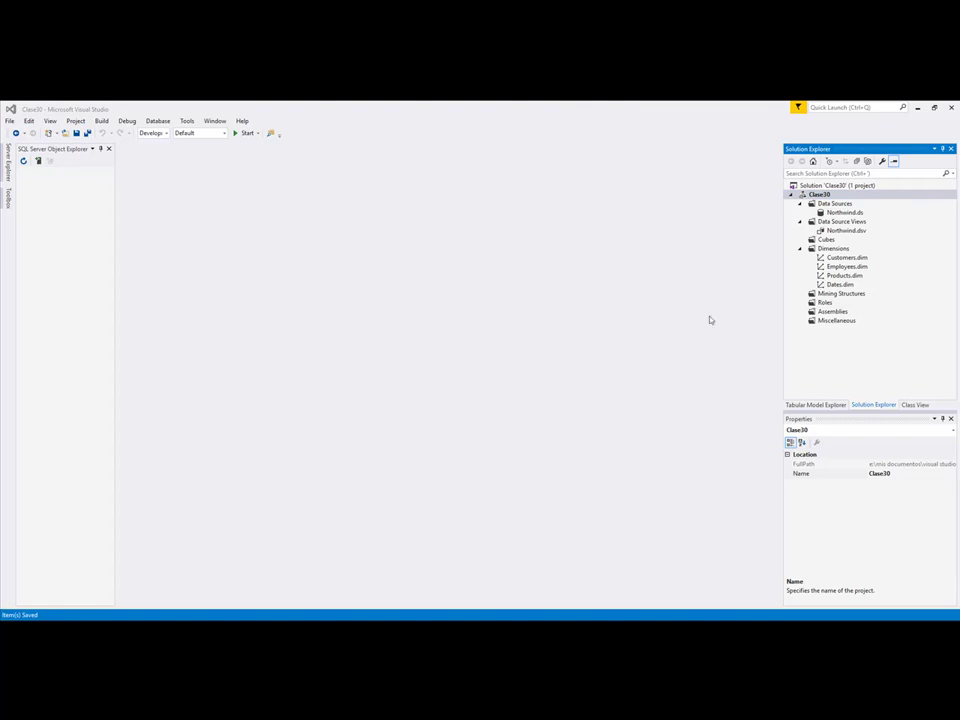
# - Start a new cube from existing tables in the Northwind data source view, with Order Details as the measure group table
pyautogui.click(834, 249)
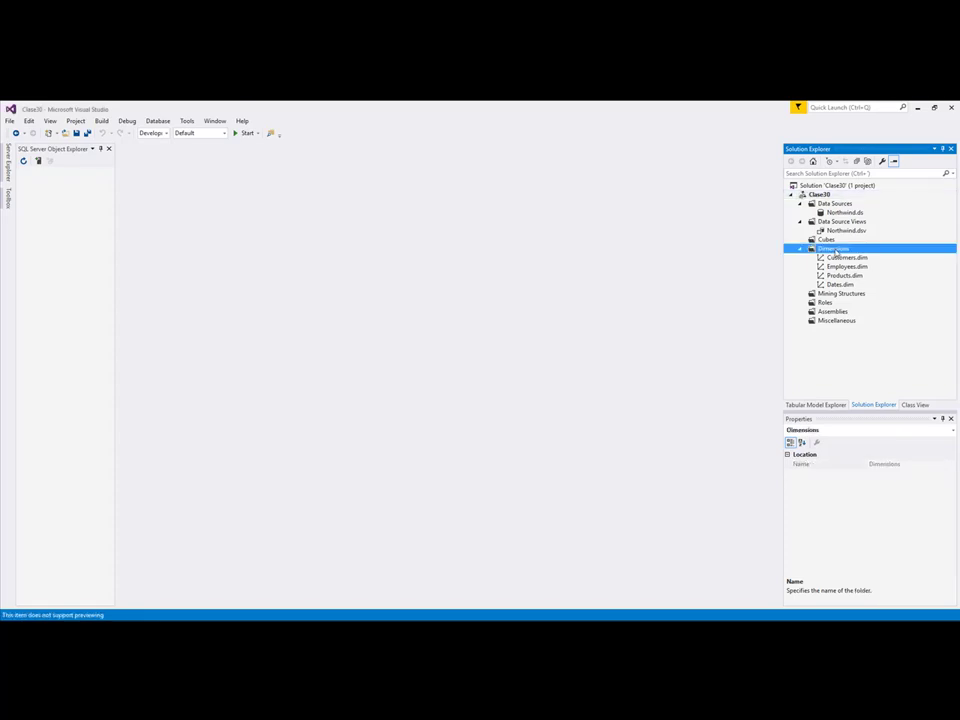
pyautogui.click(827, 240)
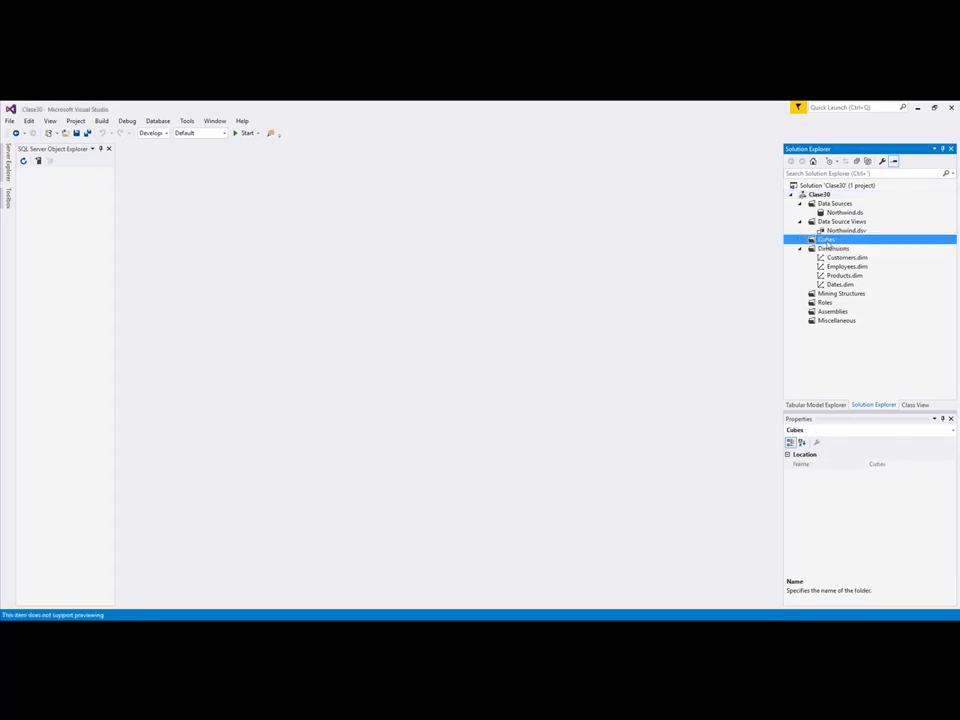
pyautogui.rightClick(828, 244)
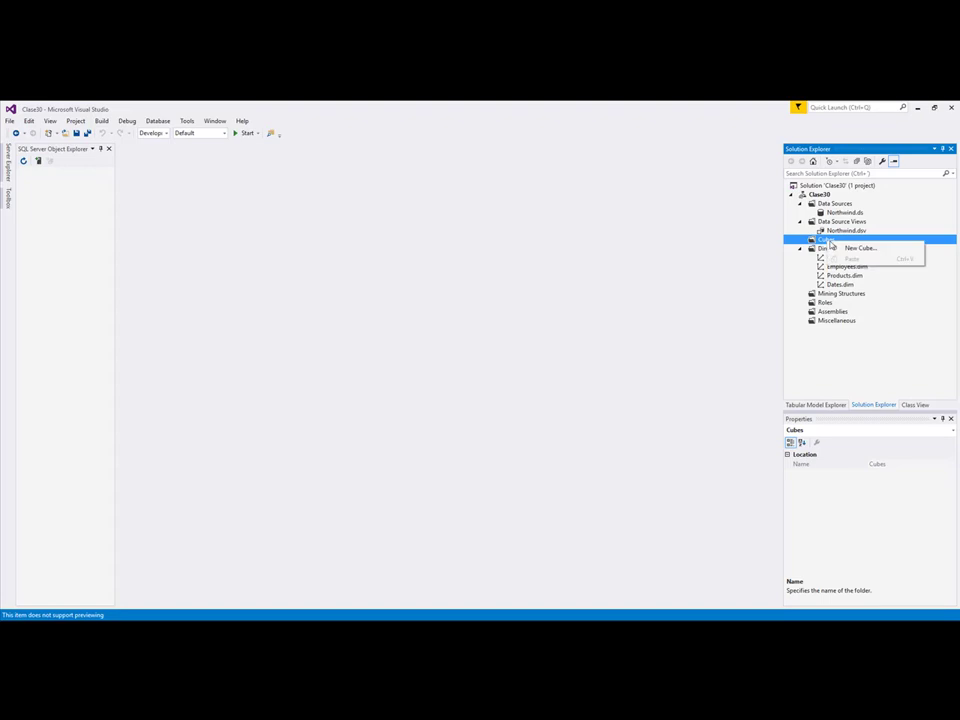
pyautogui.click(848, 250)
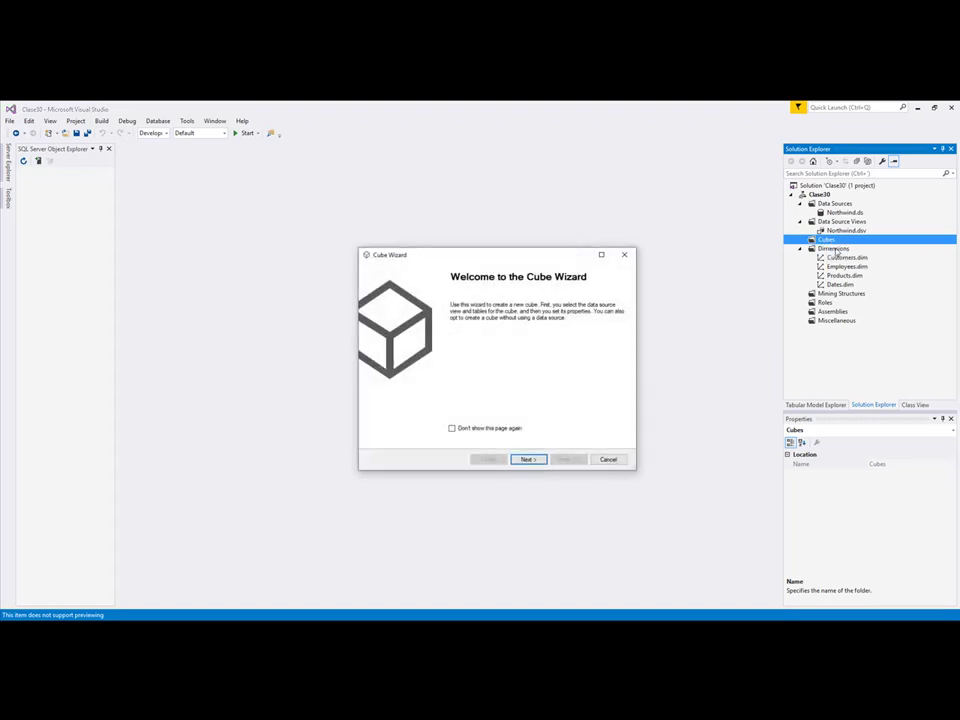
pyautogui.click(528, 459)
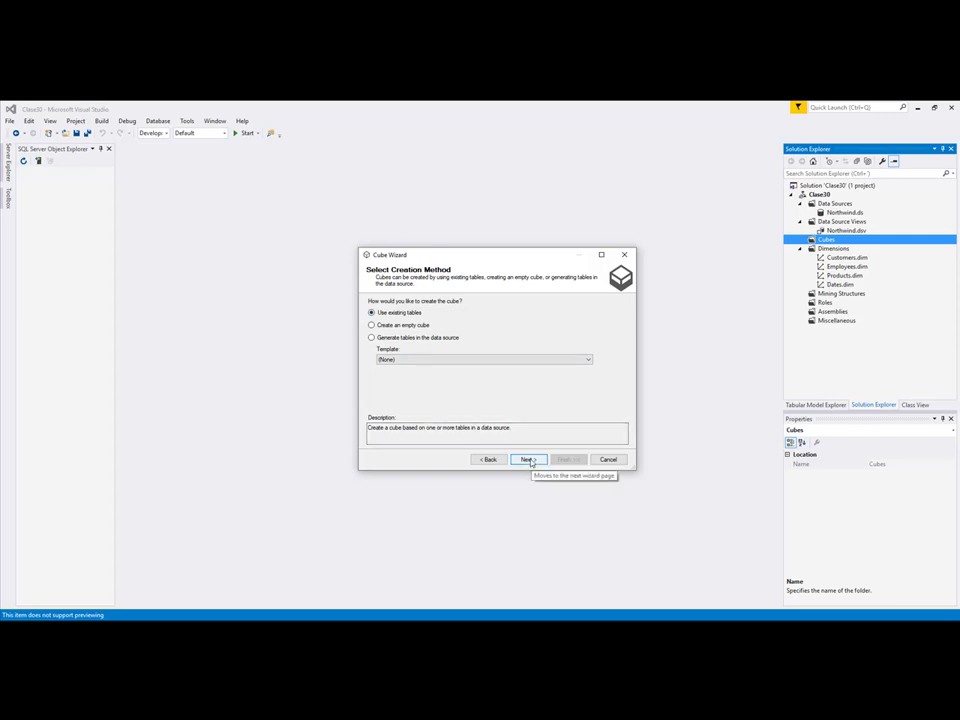
pyautogui.click(529, 460)
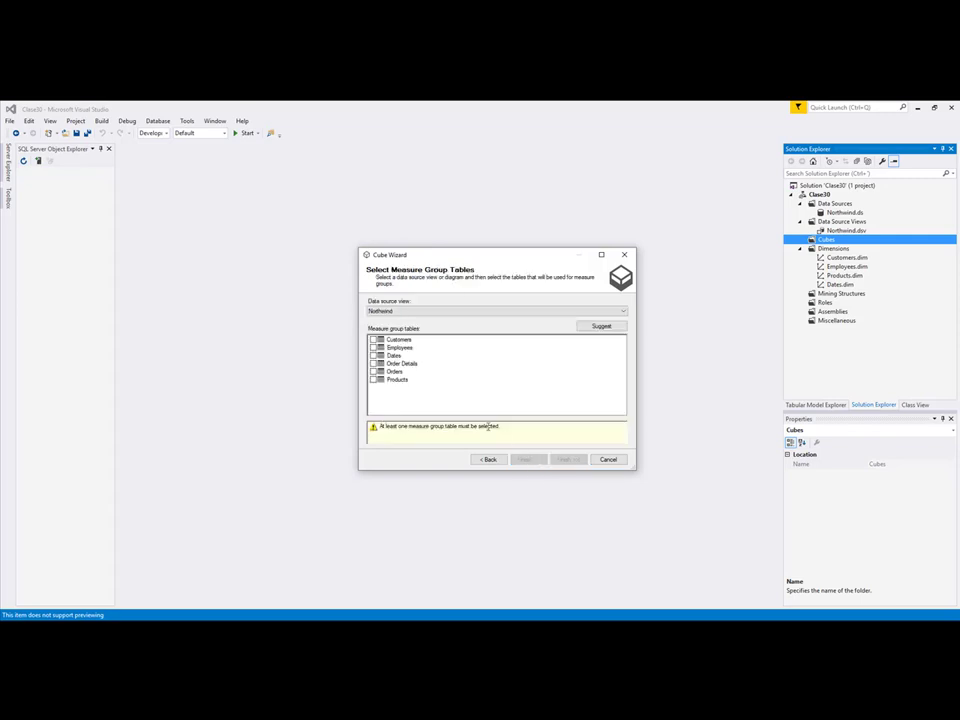
pyautogui.click(373, 363)
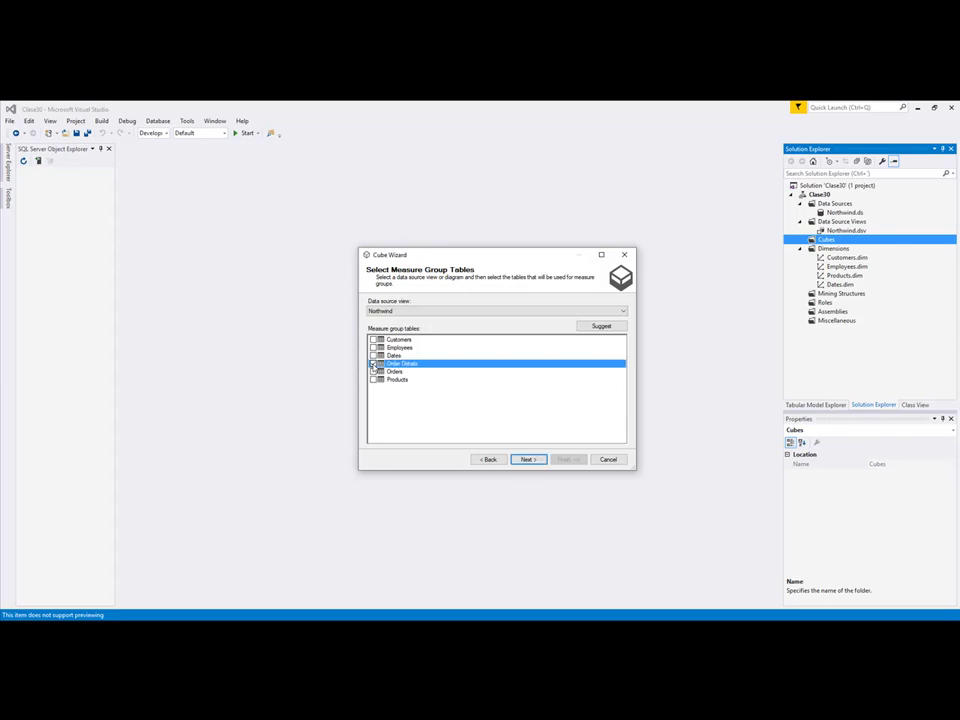
pyautogui.click(529, 460)
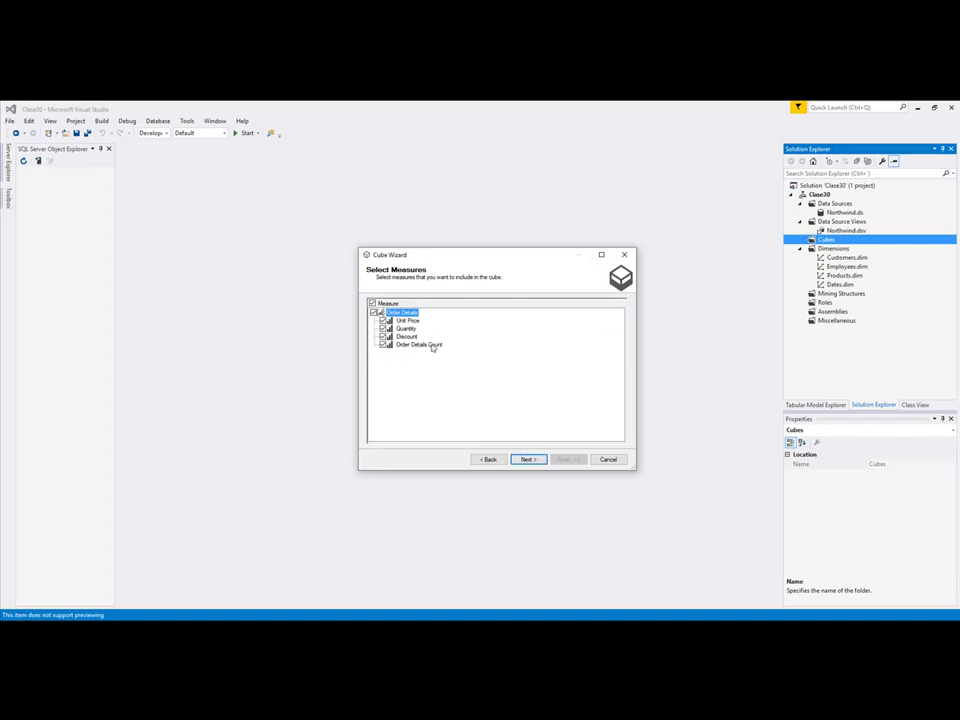
# - Exclude the Order Details Count measure, keep all existing dimensions plus the new Orders dimension, and finish the cube under the name Northwind
pyautogui.click(382, 345)
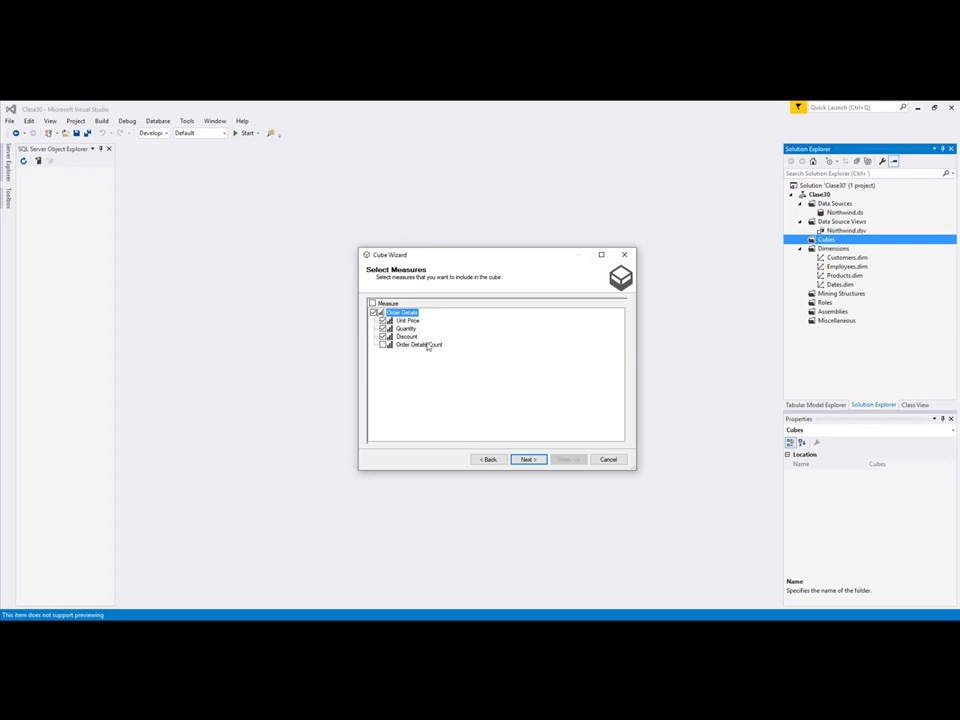
pyautogui.click(528, 459)
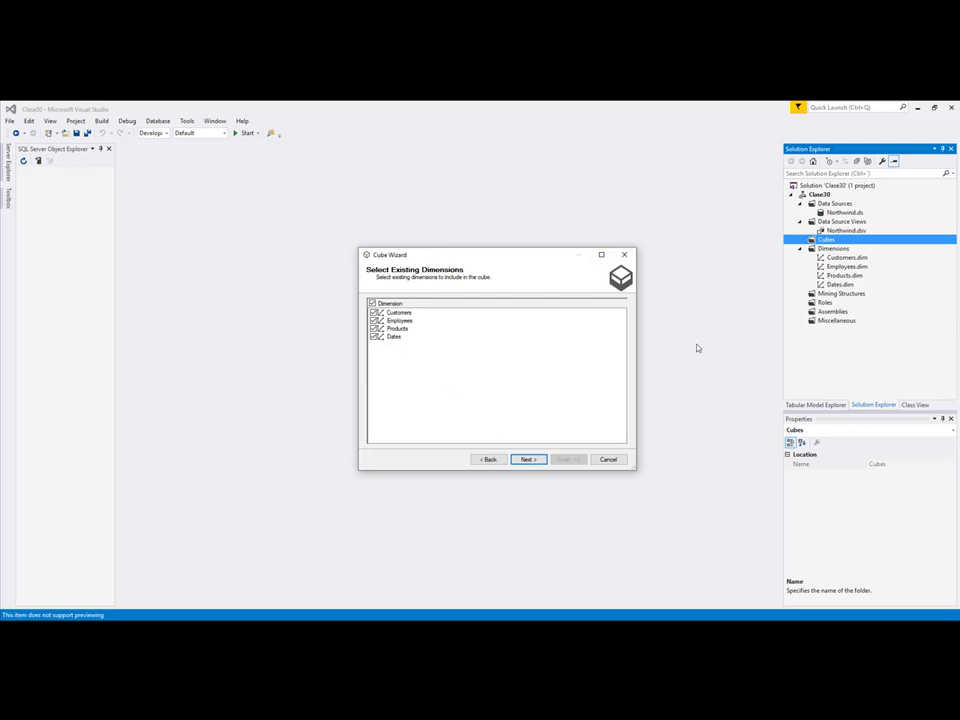
pyautogui.click(528, 459)
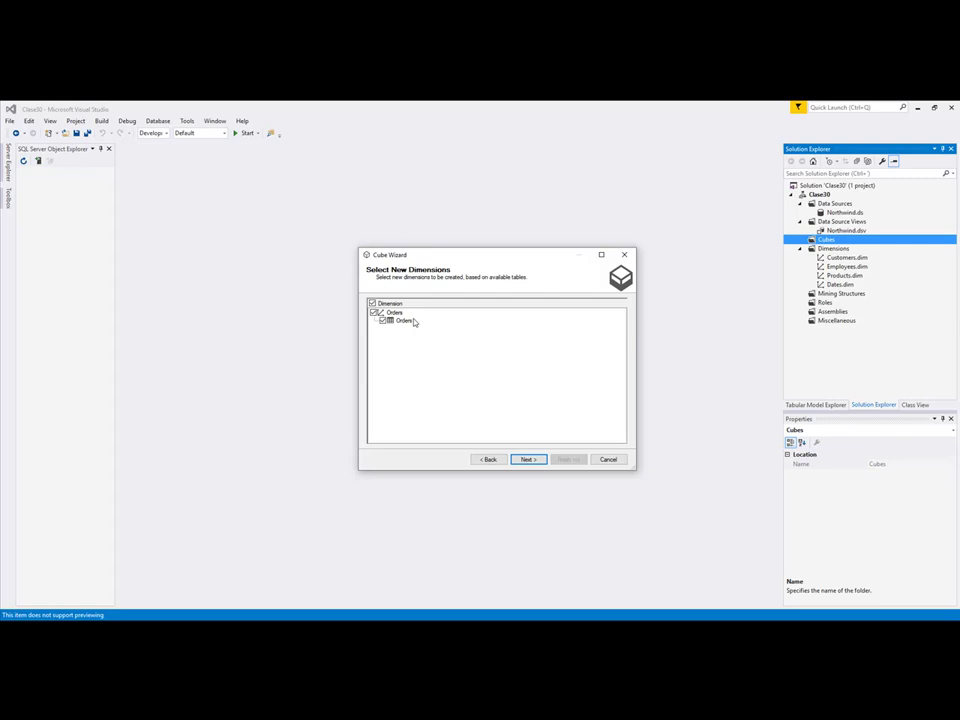
pyautogui.click(529, 460)
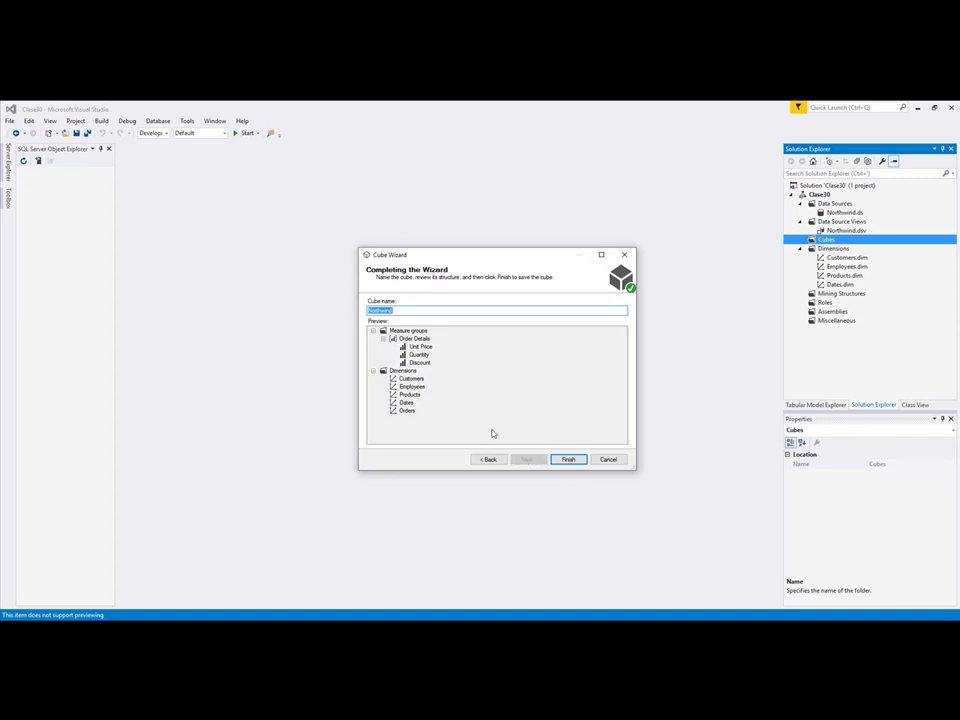
pyautogui.click(568, 459)
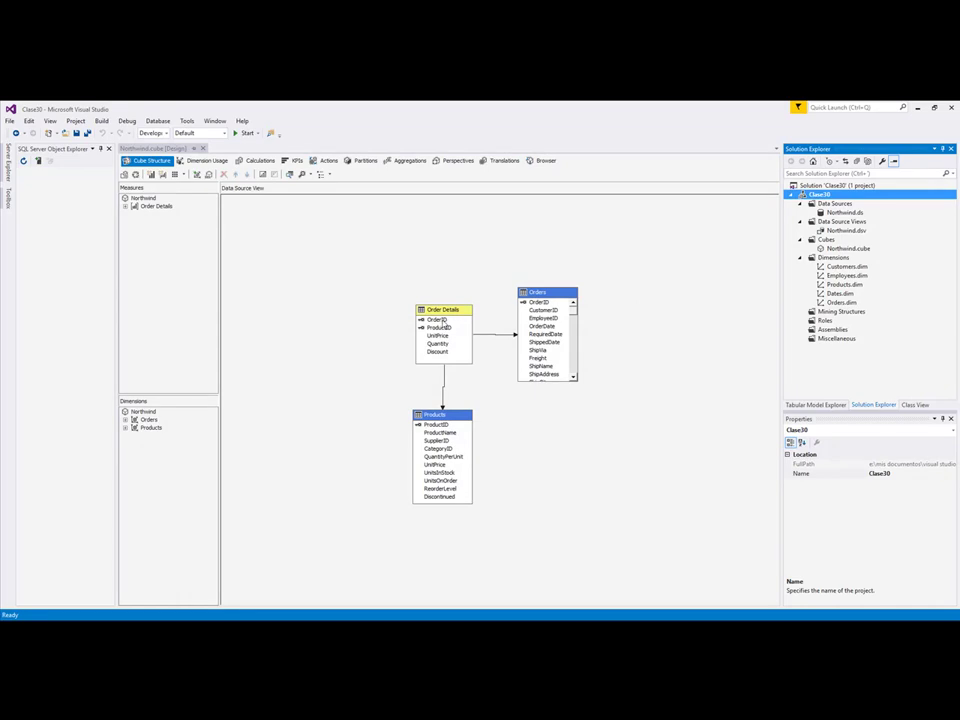
# - Spread the Order Details, Orders and Products tables slightly apart in the cube's data source view diagram
pyautogui.moveTo(440, 312)
pyautogui.mouseDown()
pyautogui.moveTo(439, 281)
pyautogui.moveTo(433, 303)
pyautogui.mouseUp()
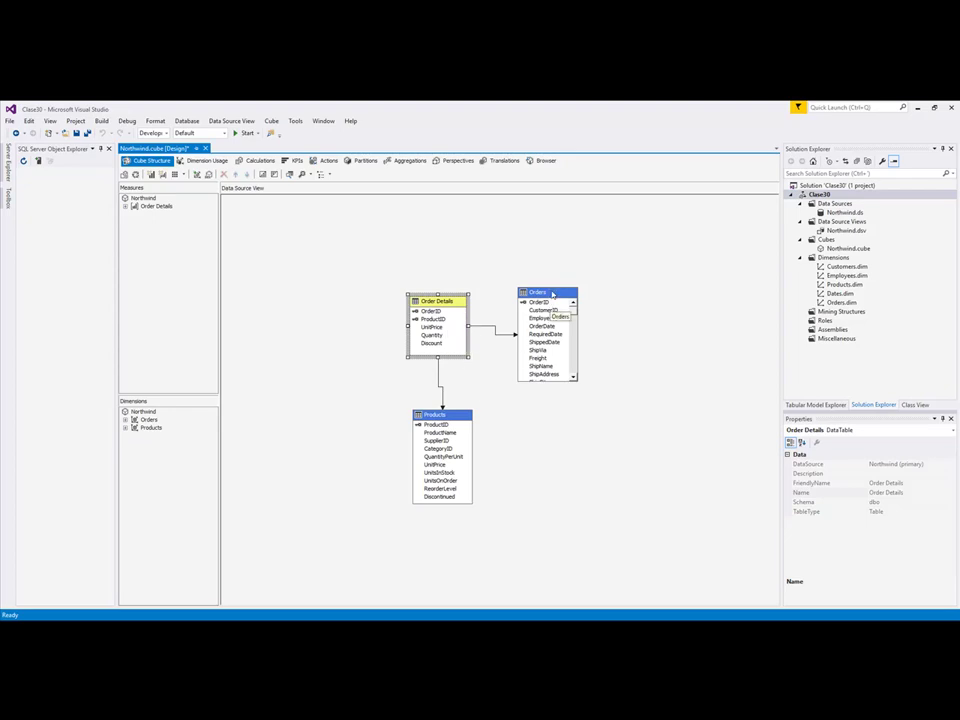
pyautogui.moveTo(532, 318); pyautogui.dragTo(536, 312)
pyautogui.moveTo(455, 415); pyautogui.dragTo(444, 416)
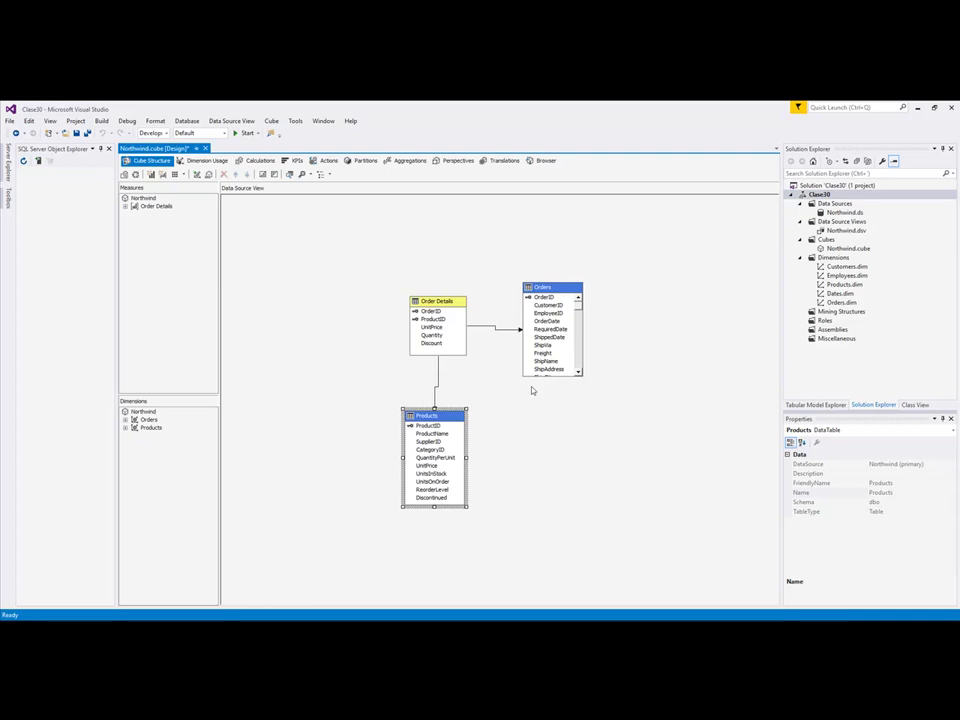
# - Show the additional Customers, Dates and Employees tables in the cube's data source view diagram
pyautogui.rightClick(304, 286)
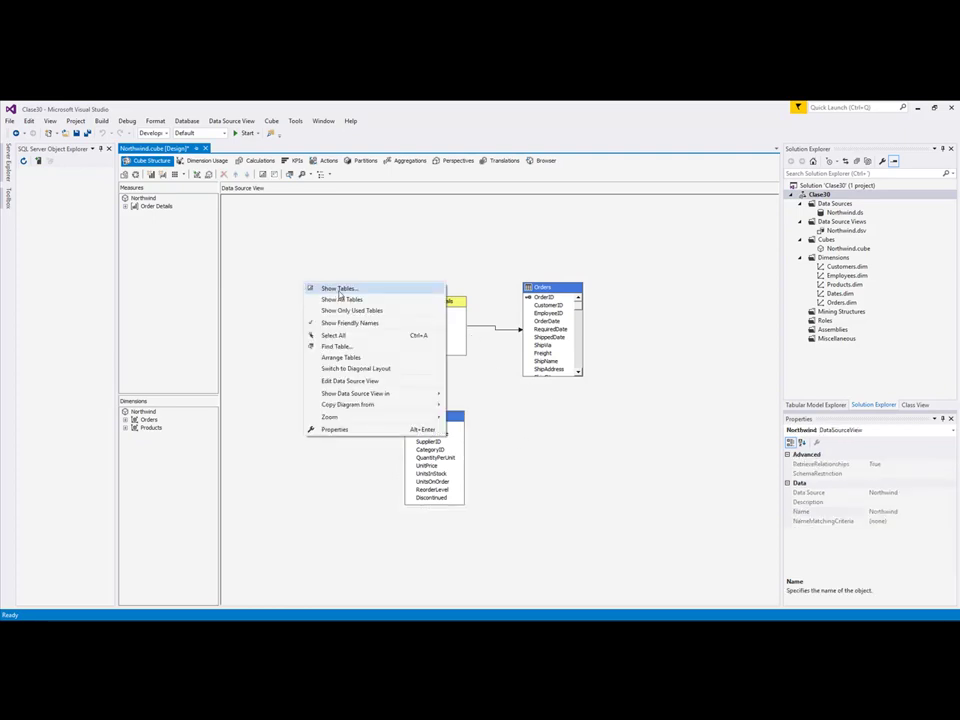
pyautogui.click(340, 289)
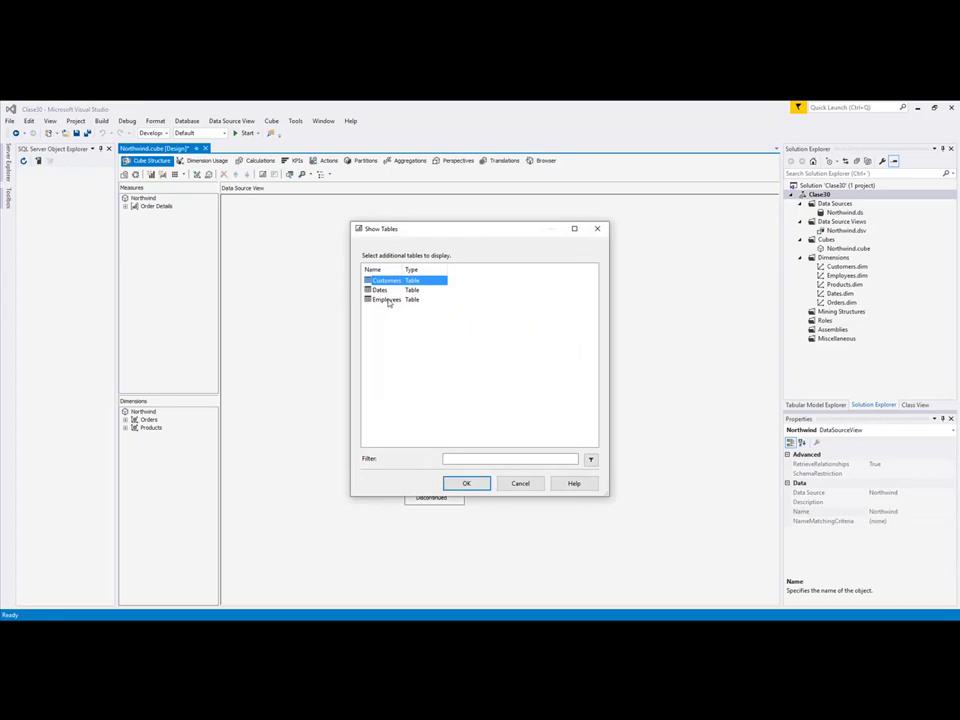
pyautogui.keyDown('shift'); pyautogui.click(388, 300); pyautogui.keyUp('shift')
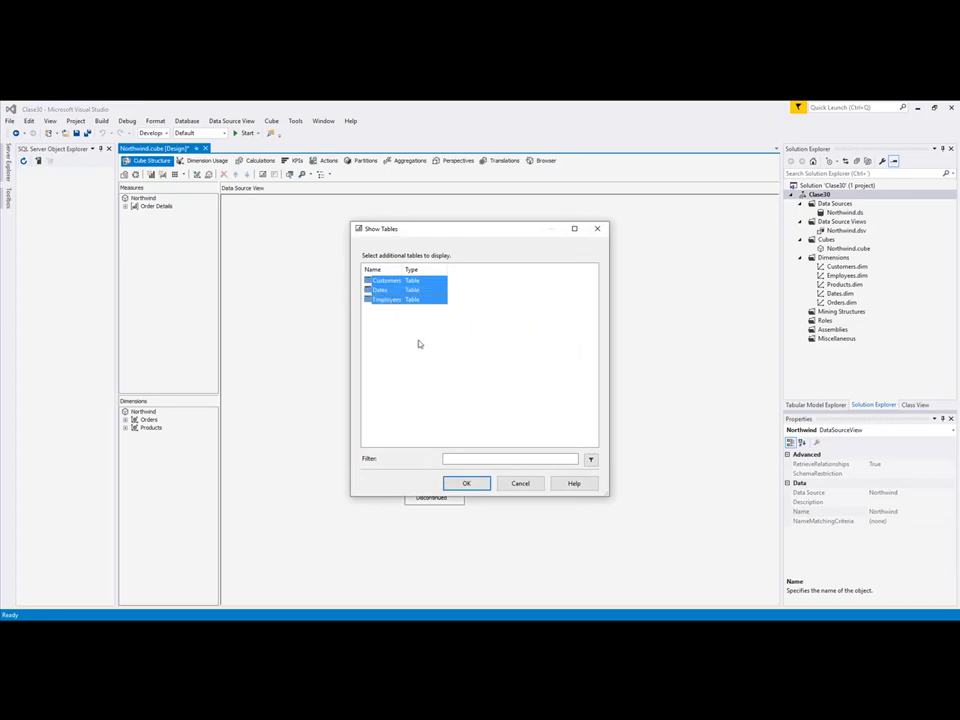
pyautogui.click(470, 484)
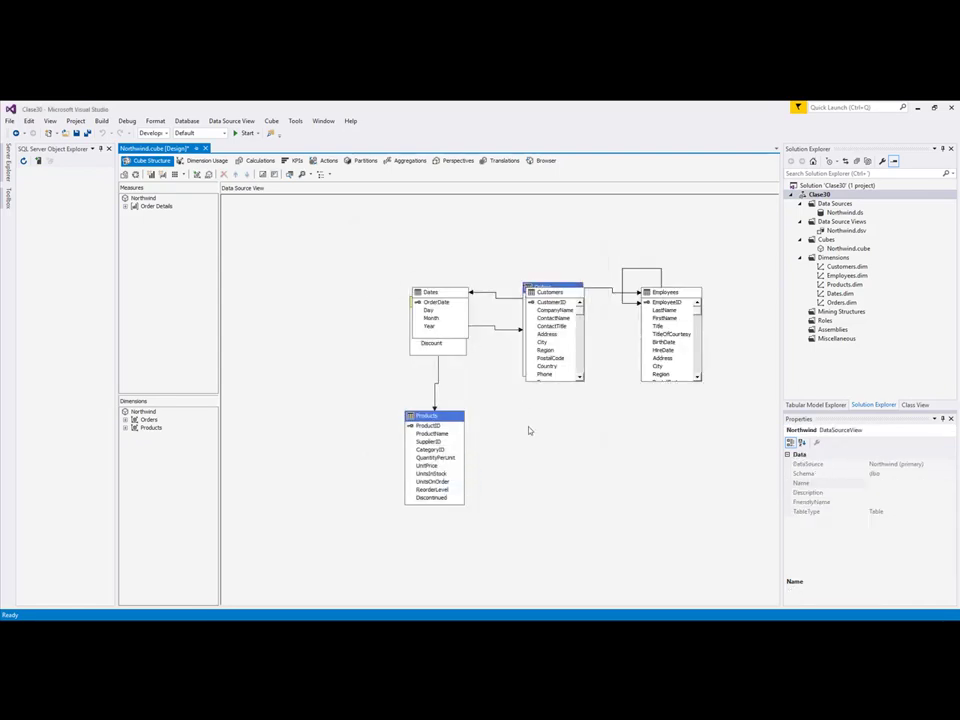
# - Rearrange the diagram so Dates and Customers sit below Orders, Employees sits to its right, and no tables overlap
pyautogui.moveTo(465, 303); pyautogui.dragTo(540, 446)
pyautogui.moveTo(554, 298); pyautogui.dragTo(621, 455)
pyautogui.moveTo(670, 294); pyautogui.dragTo(706, 366)
pyautogui.click(553, 303)
pyautogui.moveTo(553, 303); pyautogui.dragTo(572, 325)
pyautogui.moveTo(629, 446); pyautogui.dragTo(640, 435)
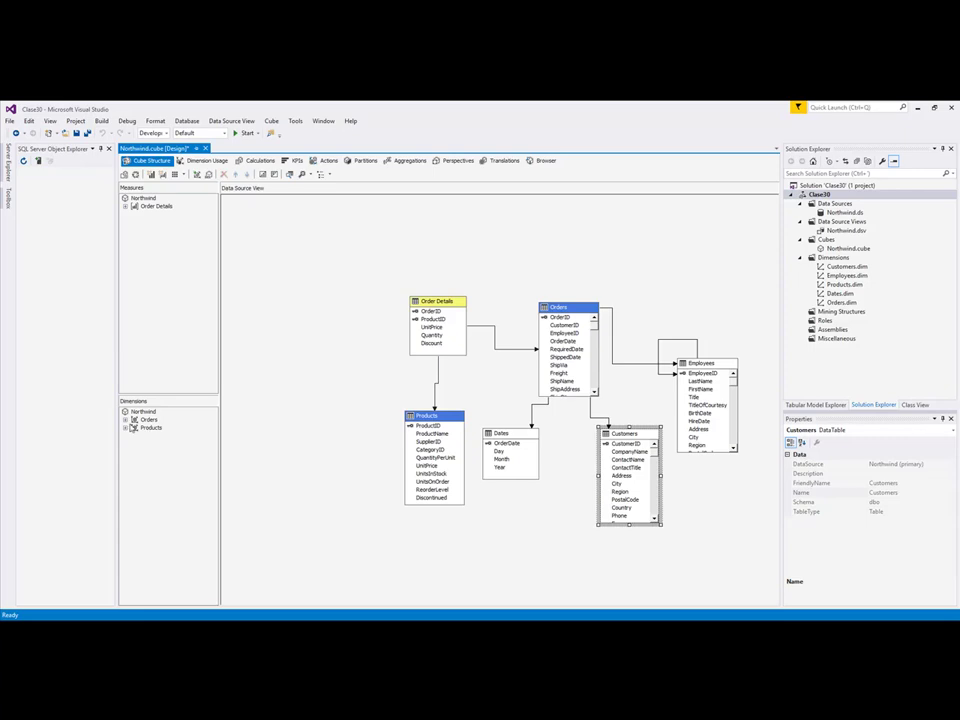
# - Add Customers, Dates and Employees as cube dimensions of the Northwind cube and save all files
pyautogui.rightClick(144, 413)
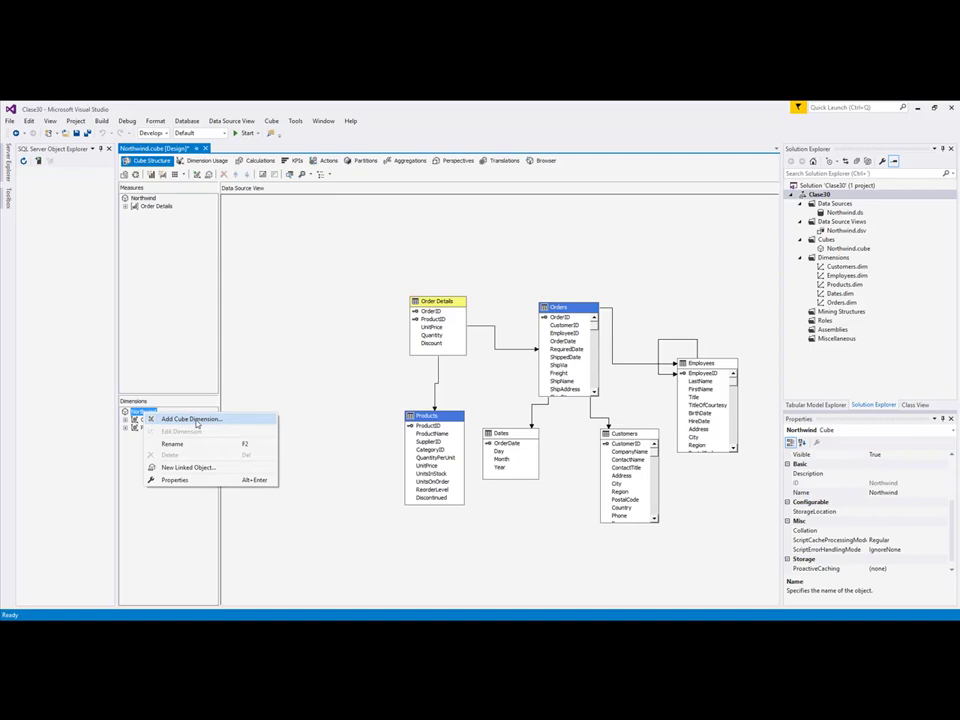
pyautogui.click(192, 419)
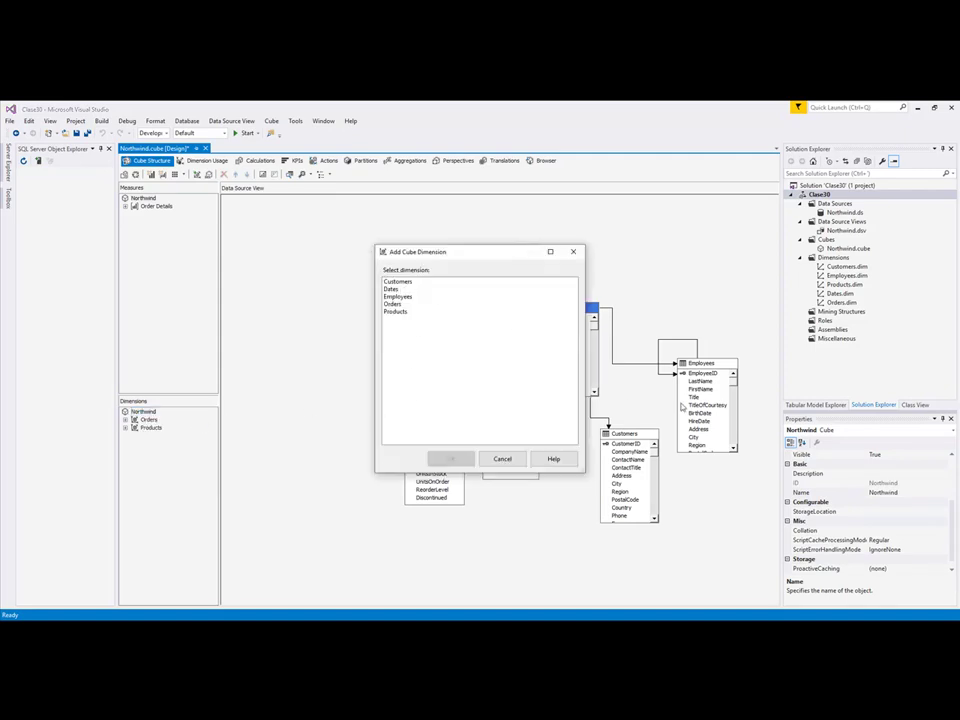
pyautogui.click(400, 283)
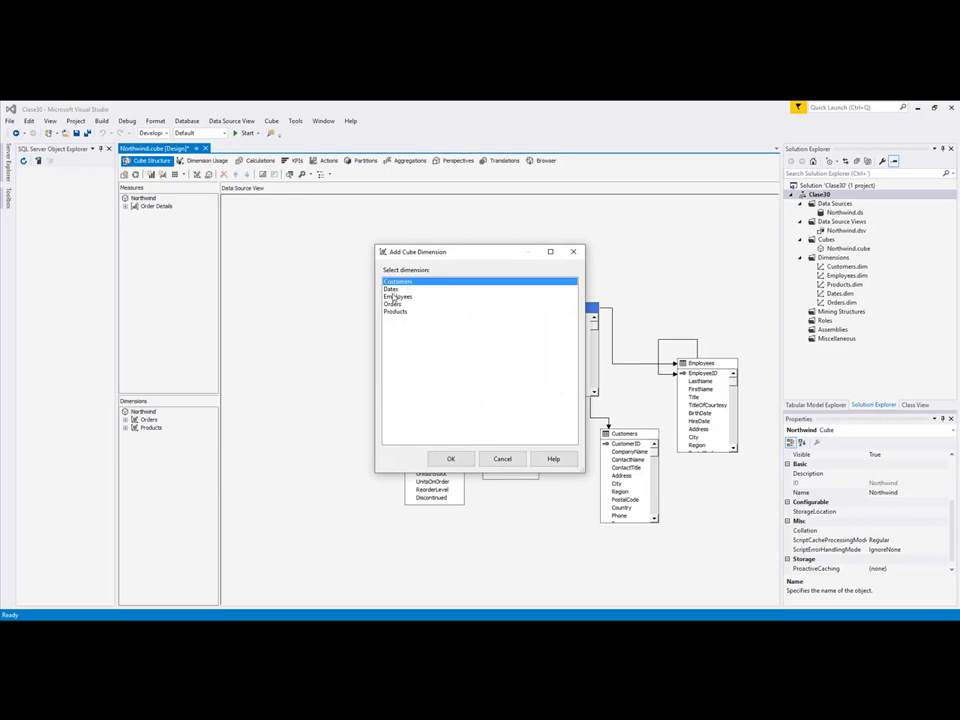
pyautogui.keyDown('shift'); pyautogui.click(396, 290); pyautogui.keyUp('shift')
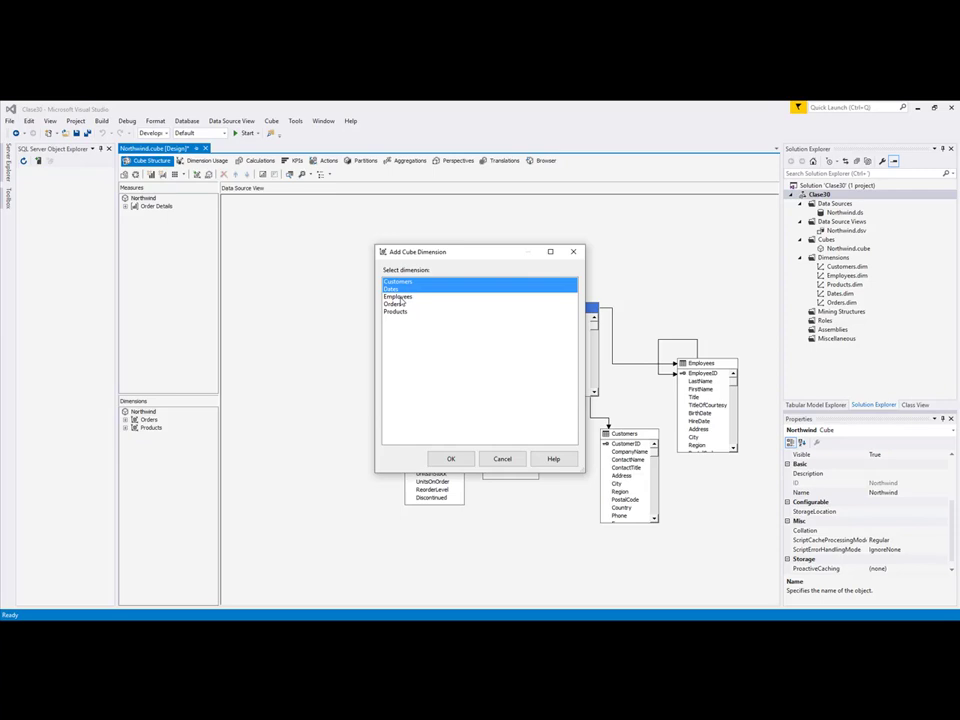
pyautogui.keyDown('shift'); pyautogui.click(399, 298); pyautogui.keyUp('shift')
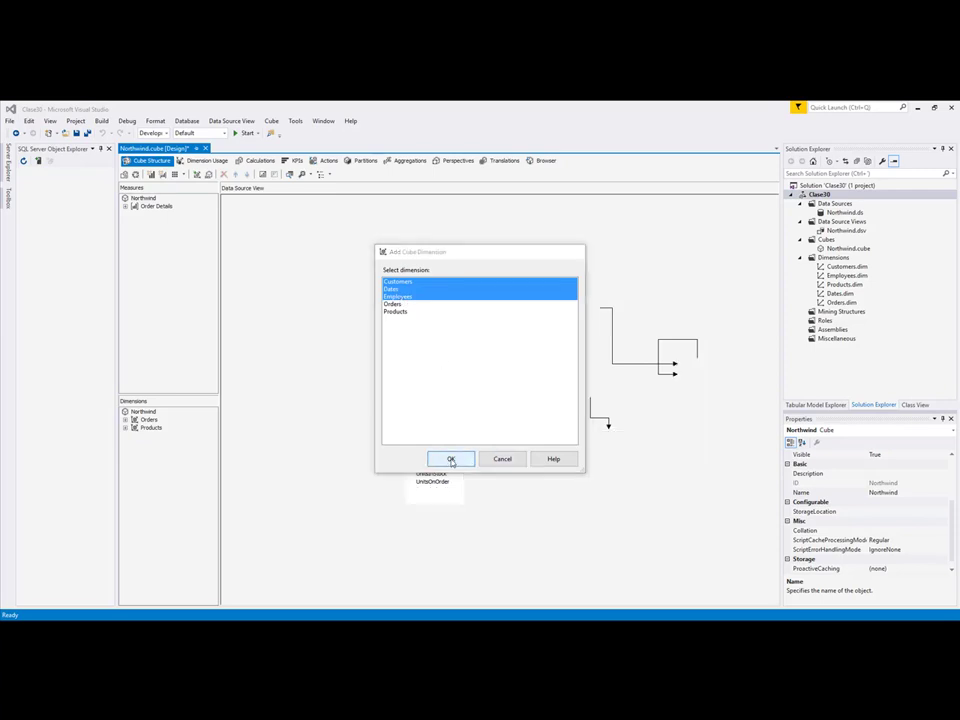
pyautogui.click(450, 460)
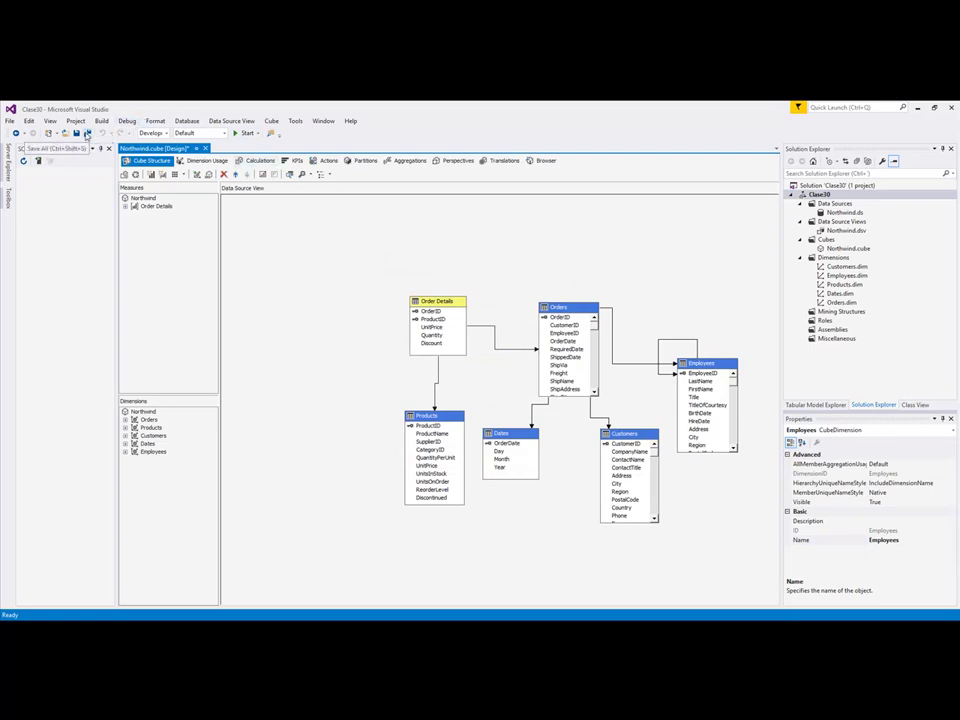
pyautogui.click(87, 133)
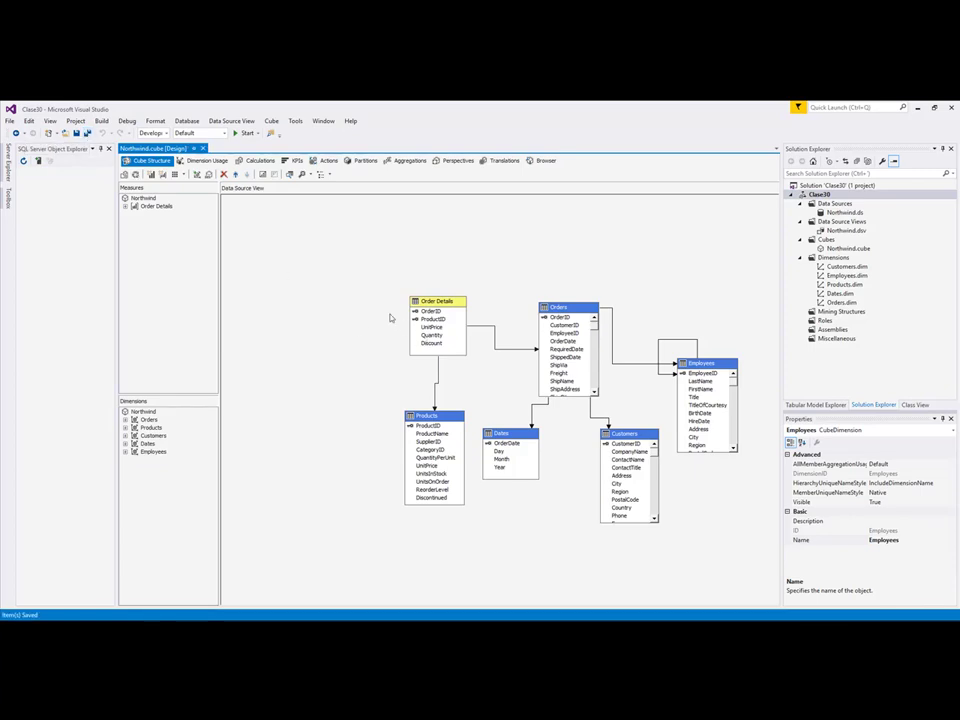
# - In the cube's dimension usage, give Customers a Referenced relationship to Order Details with Orders as the intermediate dimension
pyautogui.click(212, 162)
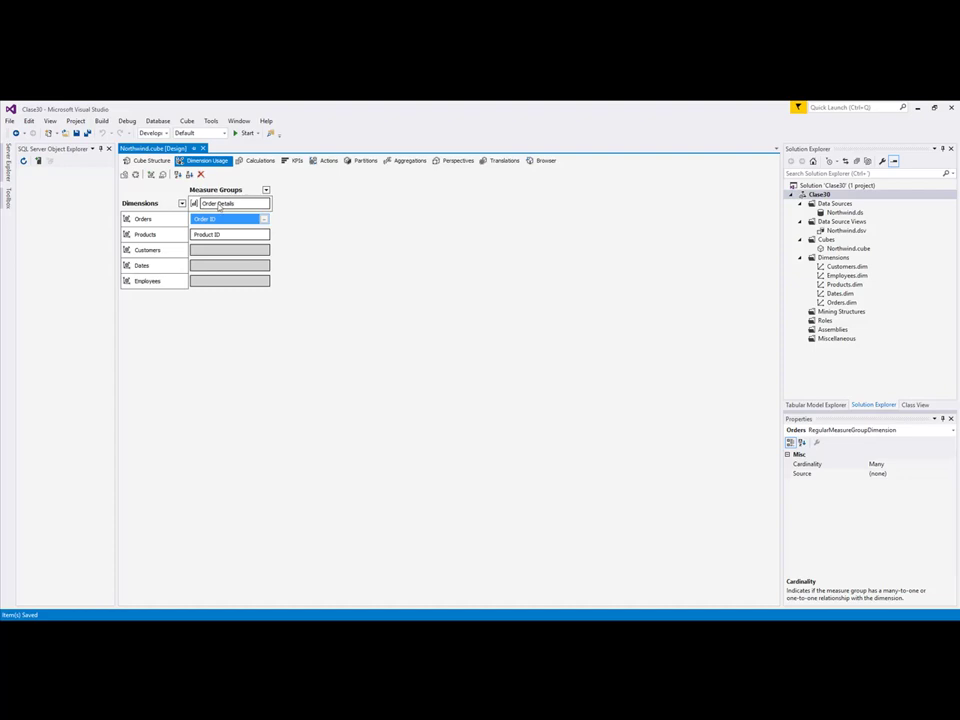
pyautogui.click(261, 253)
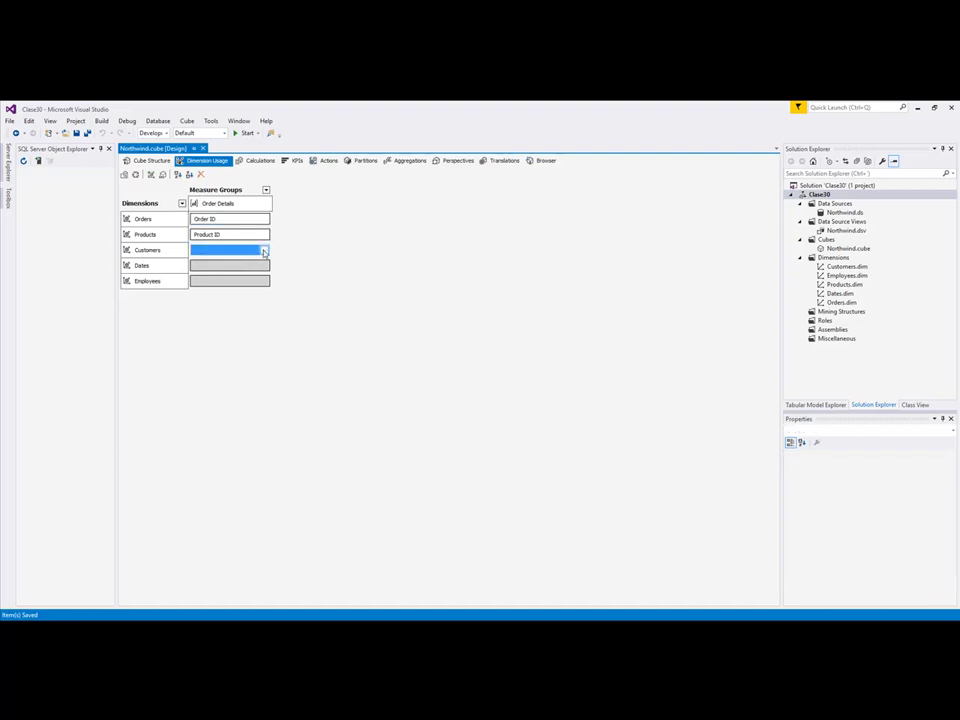
pyautogui.click(265, 251)
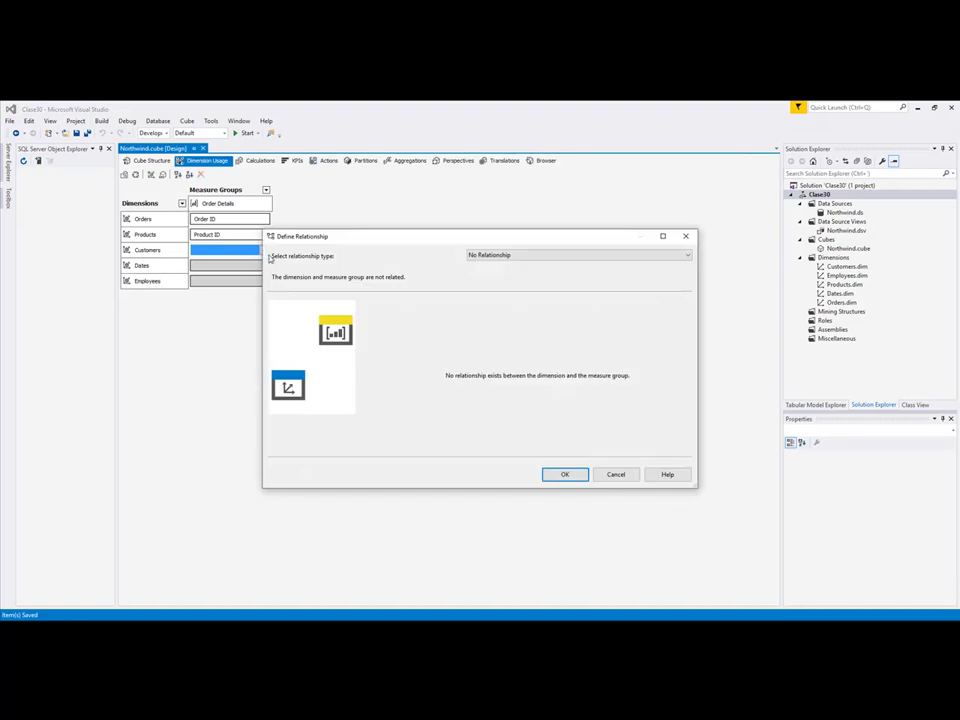
pyautogui.click(520, 257)
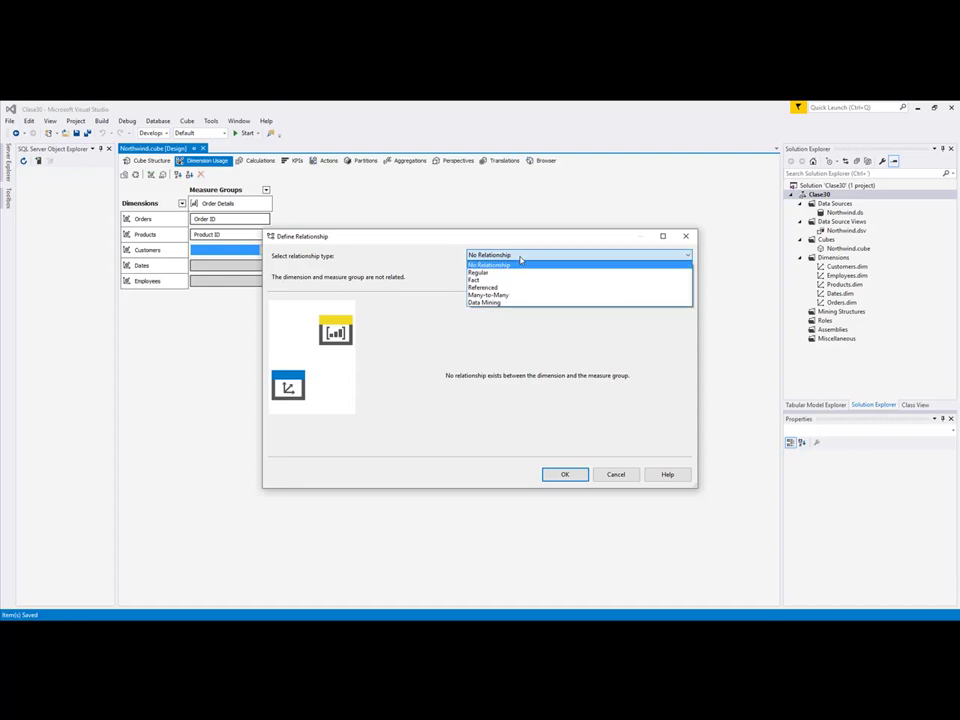
pyautogui.click(490, 288)
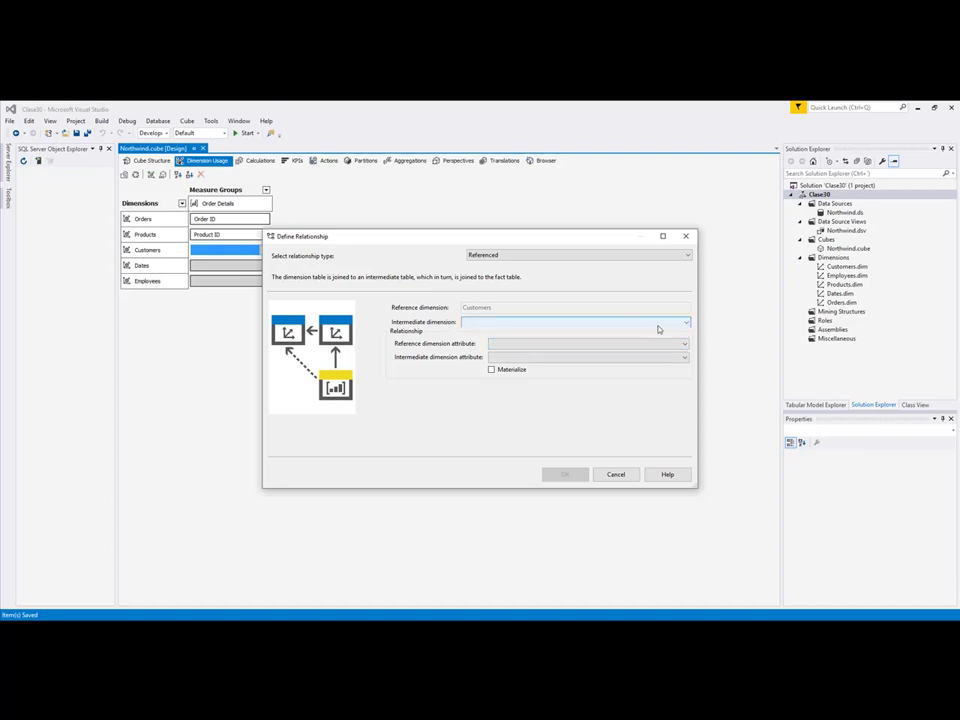
pyautogui.click(594, 325)
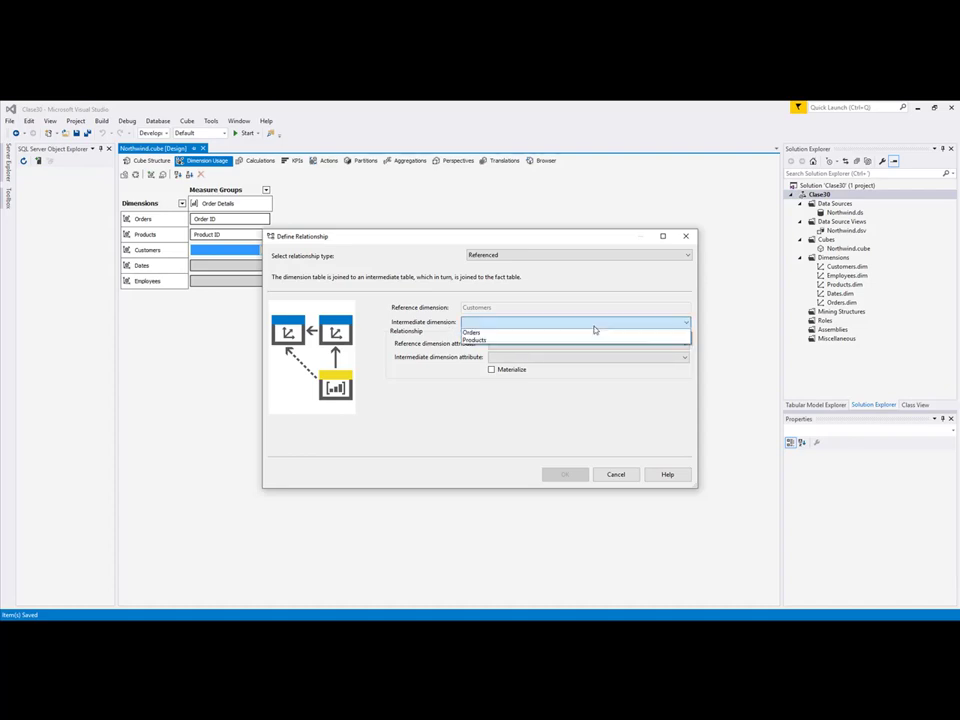
pyautogui.click(474, 334)
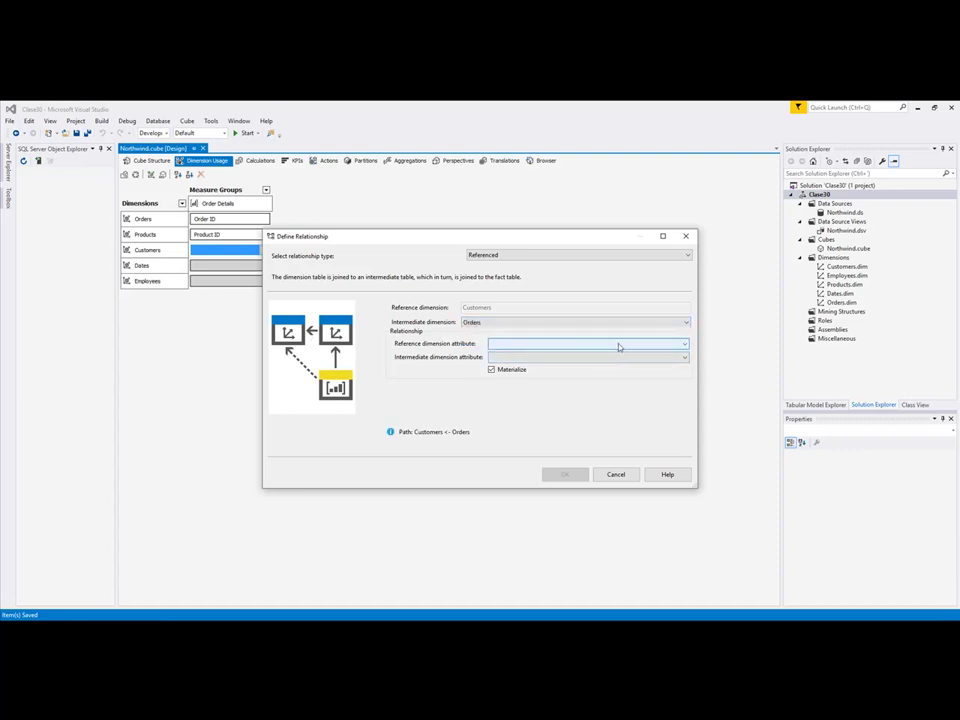
# - Use Customer ID as both the reference and intermediate dimension attribute, and confirm the Customers relationship
pyautogui.click(643, 346)
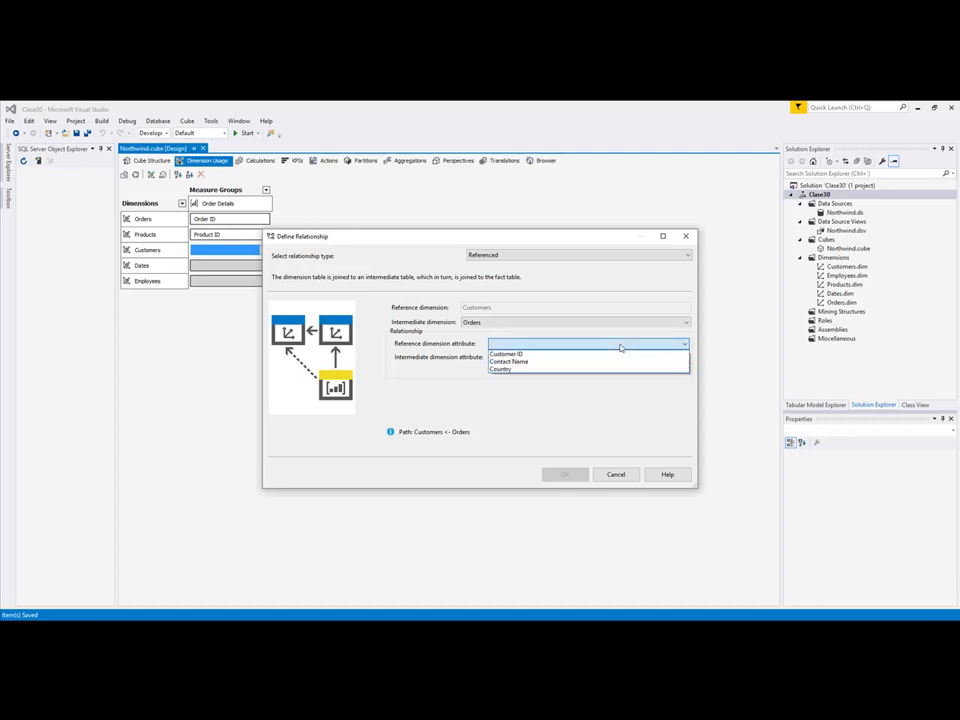
pyautogui.click(514, 354)
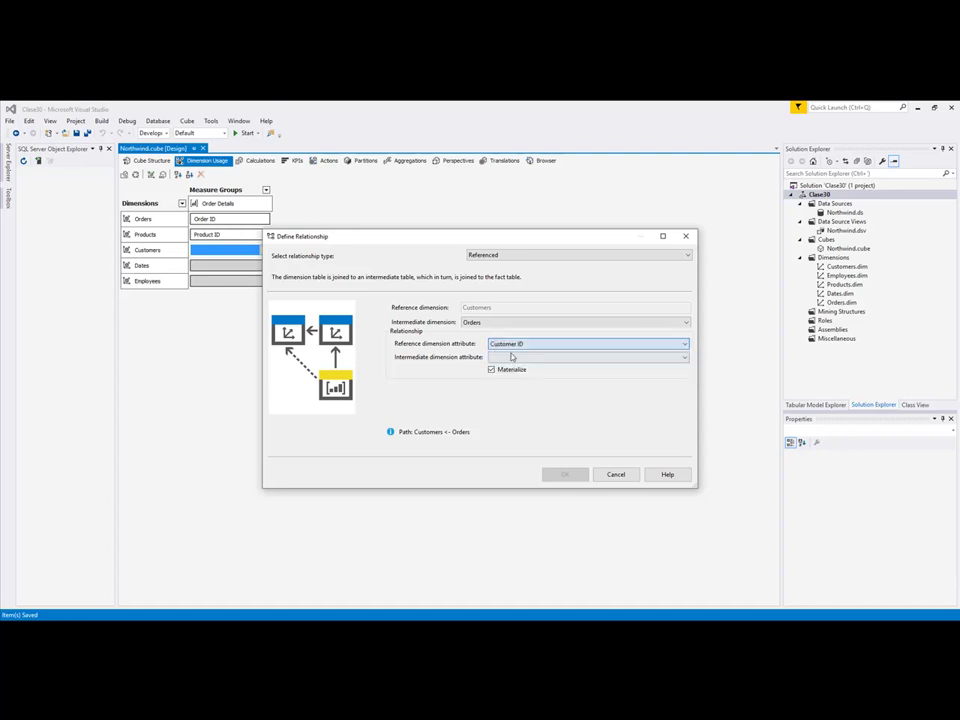
pyautogui.click(553, 358)
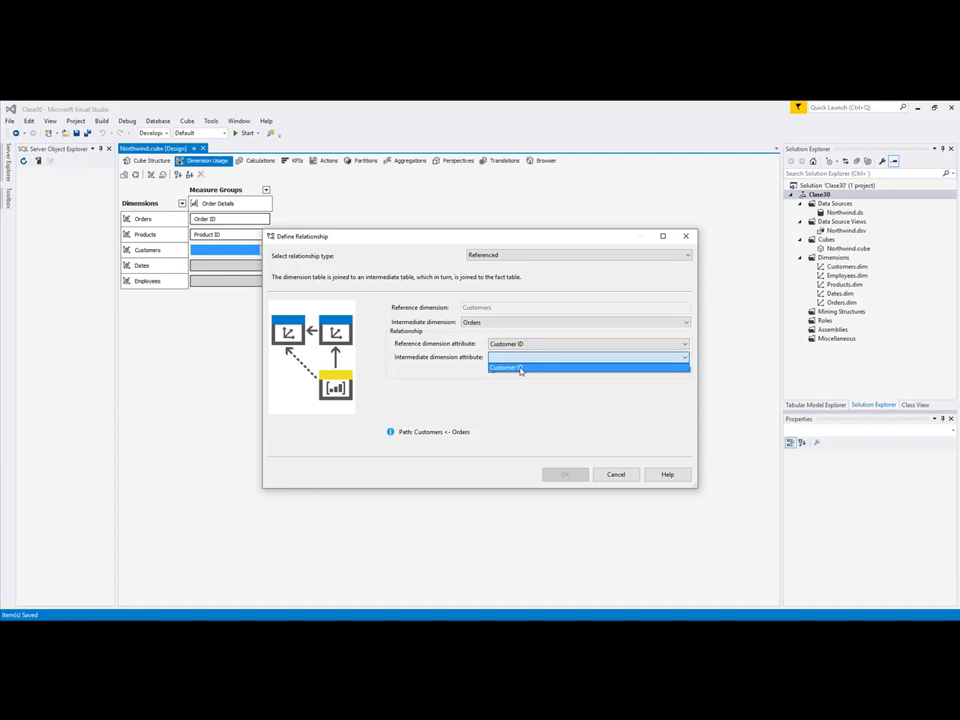
pyautogui.click(520, 368)
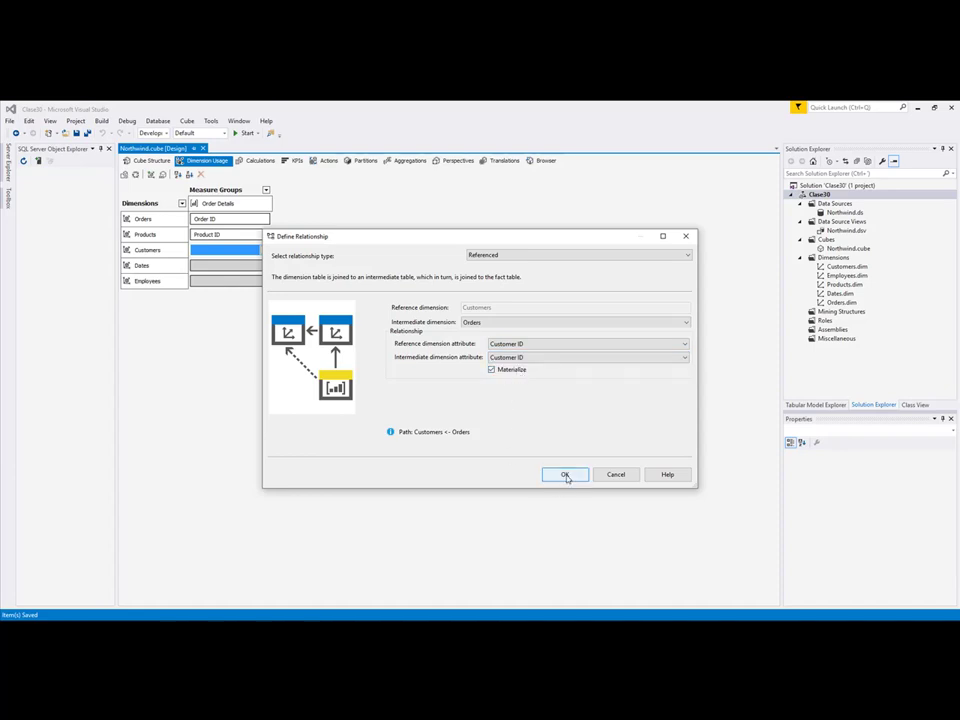
pyautogui.click(565, 476)
pyautogui.moveTo(203, 254)
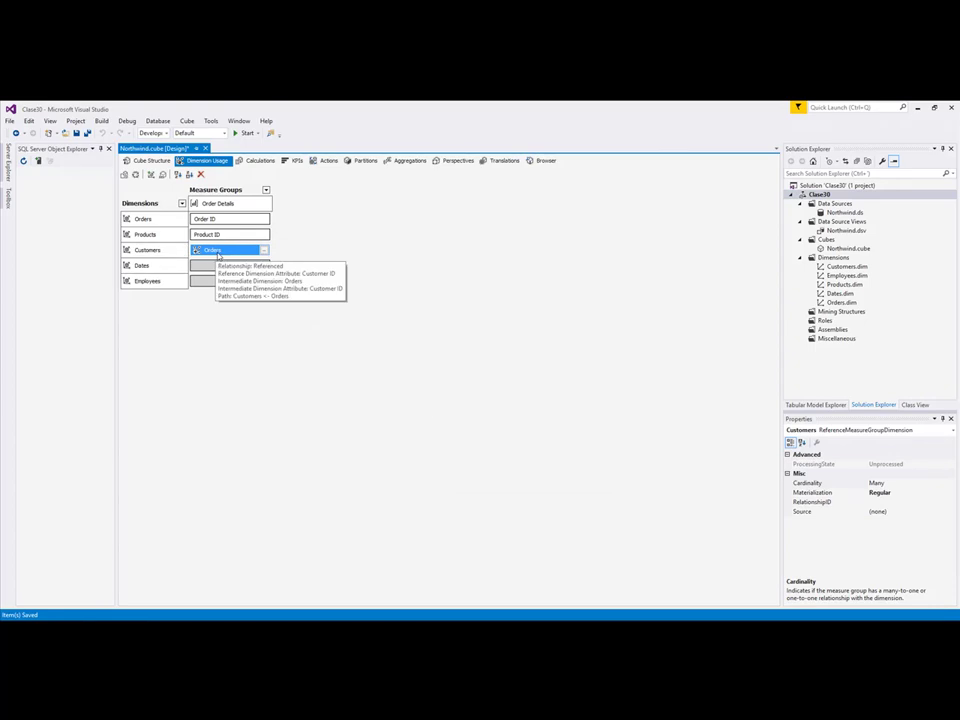
# - Give the Dates dimension a Referenced relationship to Order Details with Orders as the intermediate dimension
pyautogui.click(264, 266)
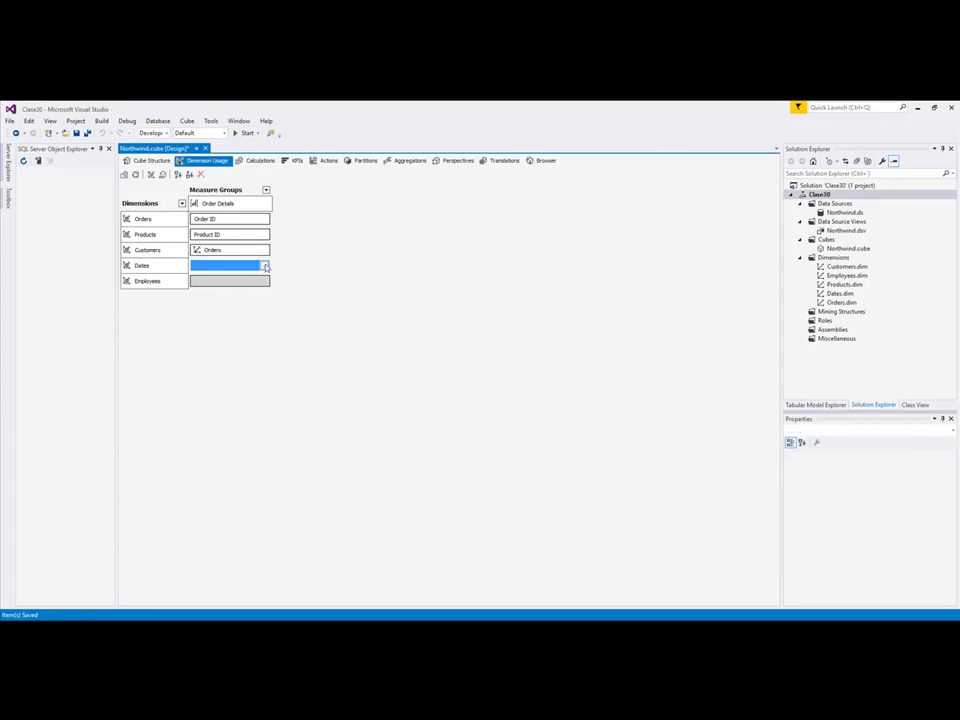
pyautogui.click(264, 267)
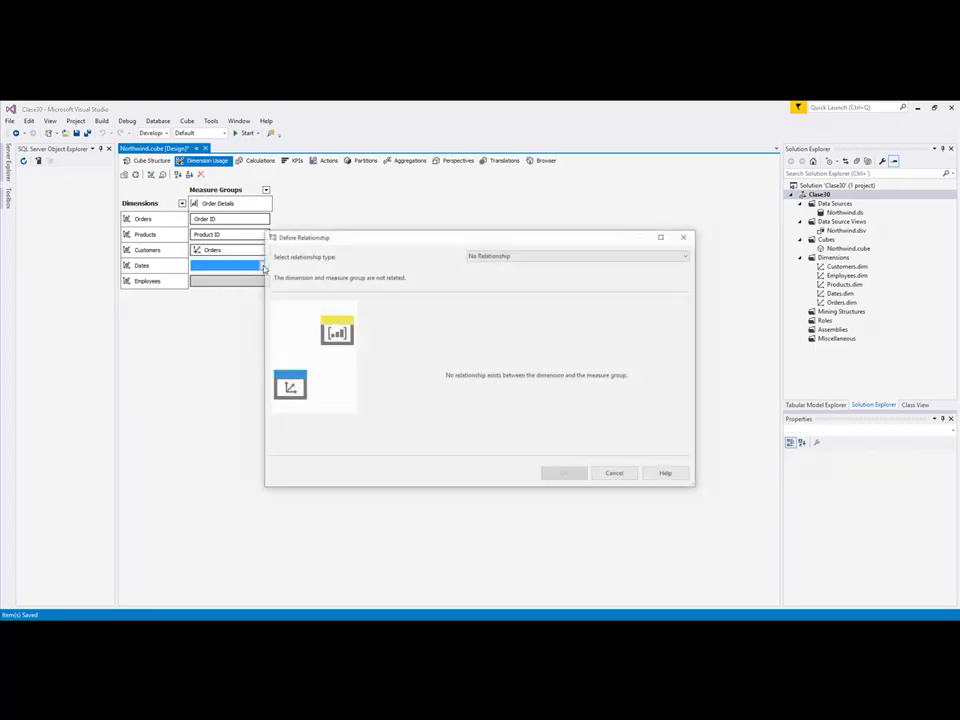
pyautogui.click(508, 255)
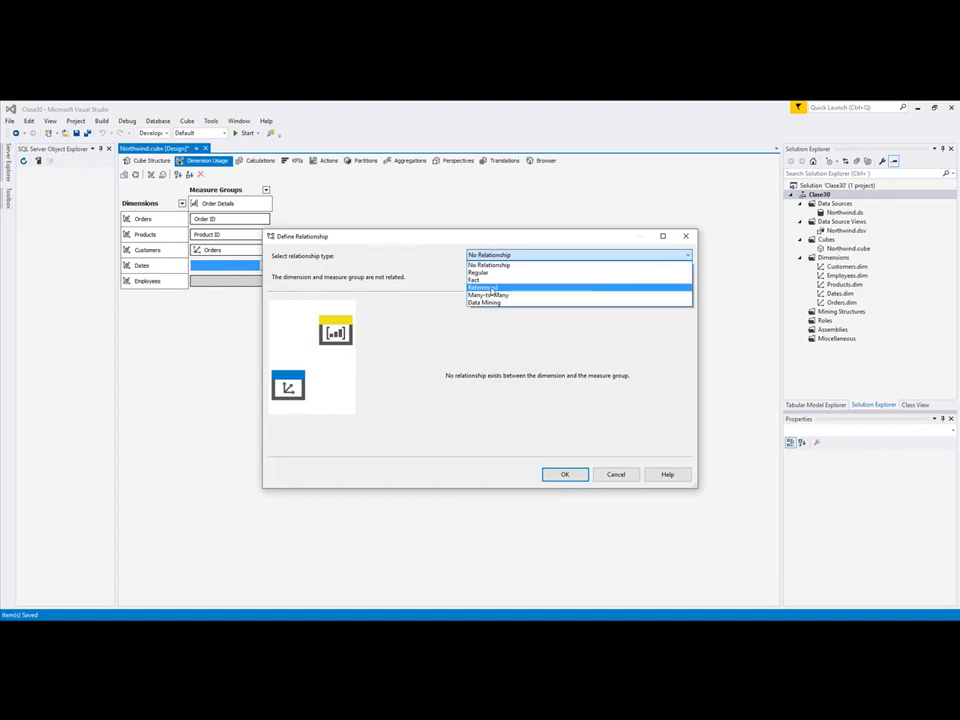
pyautogui.click(489, 288)
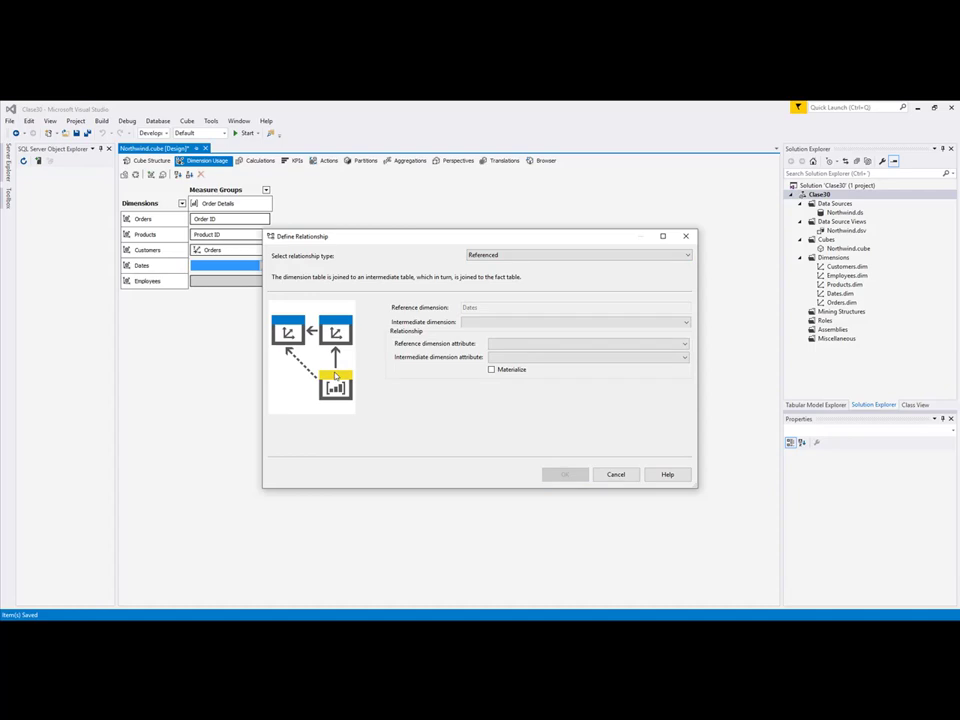
pyautogui.click(521, 323)
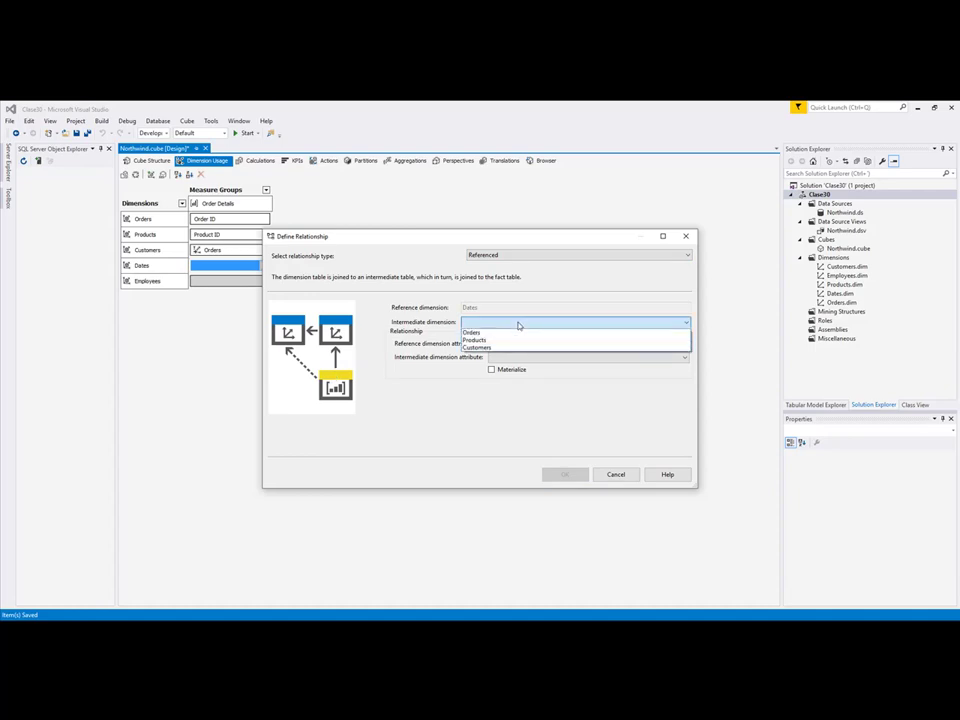
pyautogui.click(474, 334)
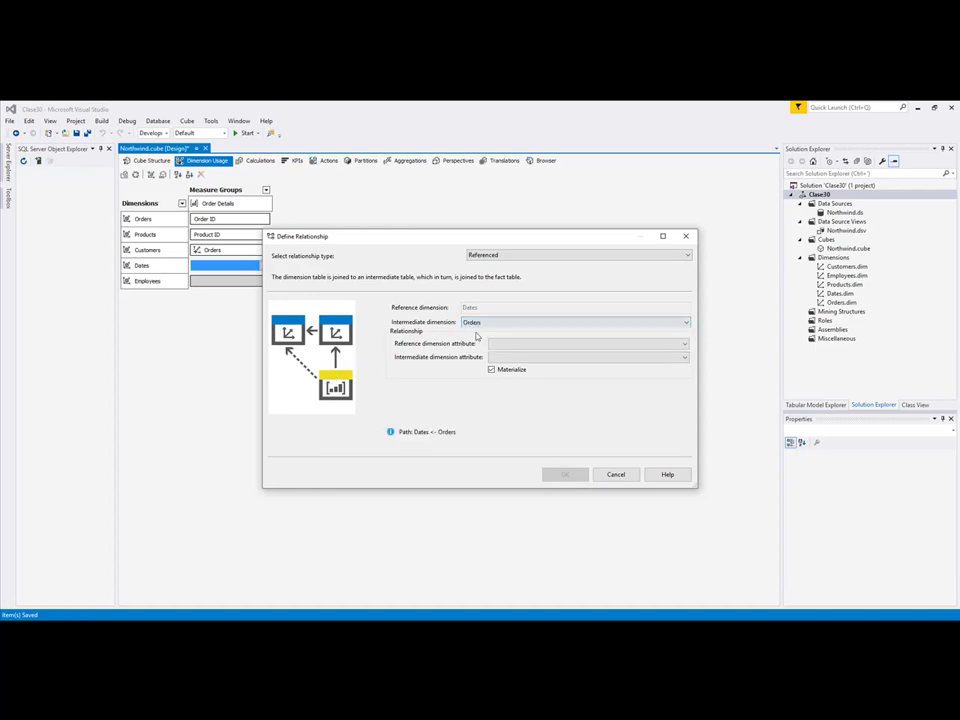
# - Use Order Date as both the reference and intermediate dimension attribute, and confirm the Dates relationship
pyautogui.click(576, 348)
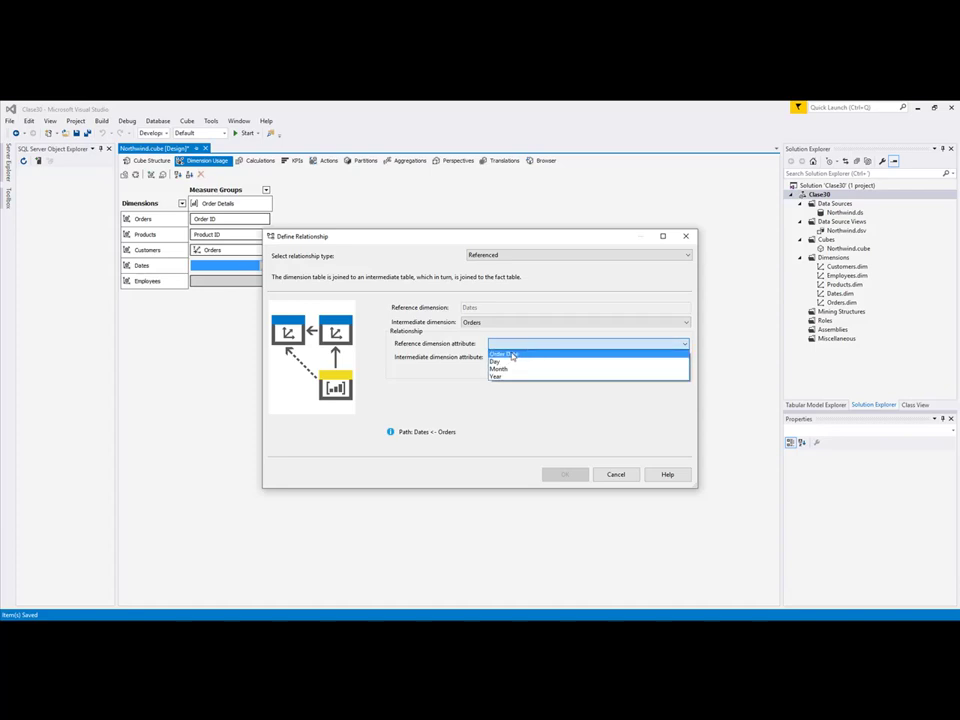
pyautogui.click(508, 354)
pyautogui.click(522, 359)
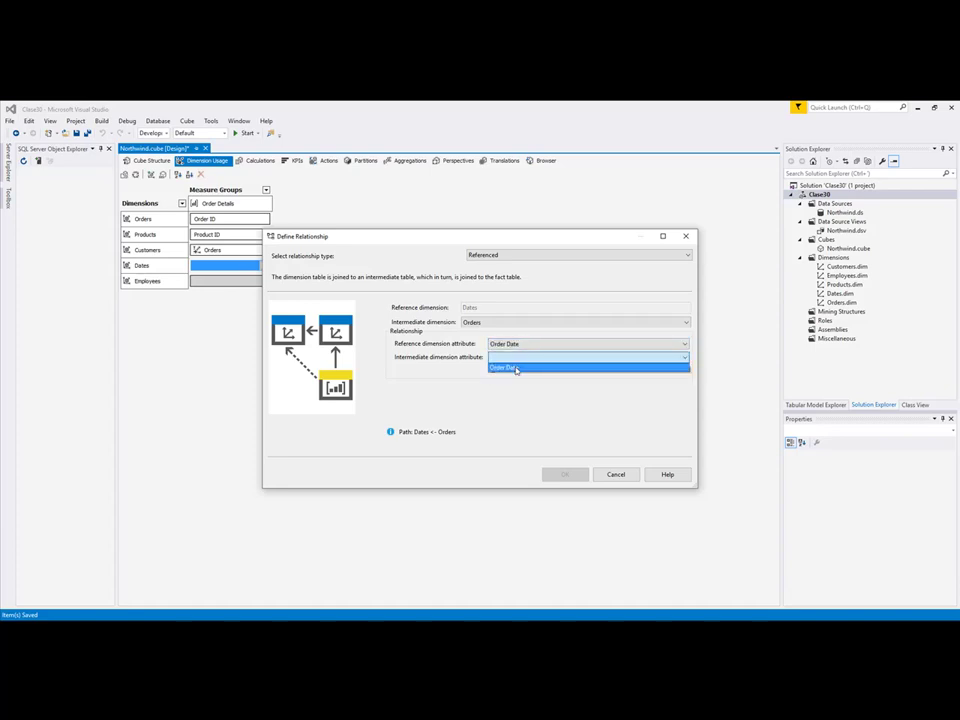
pyautogui.click(517, 368)
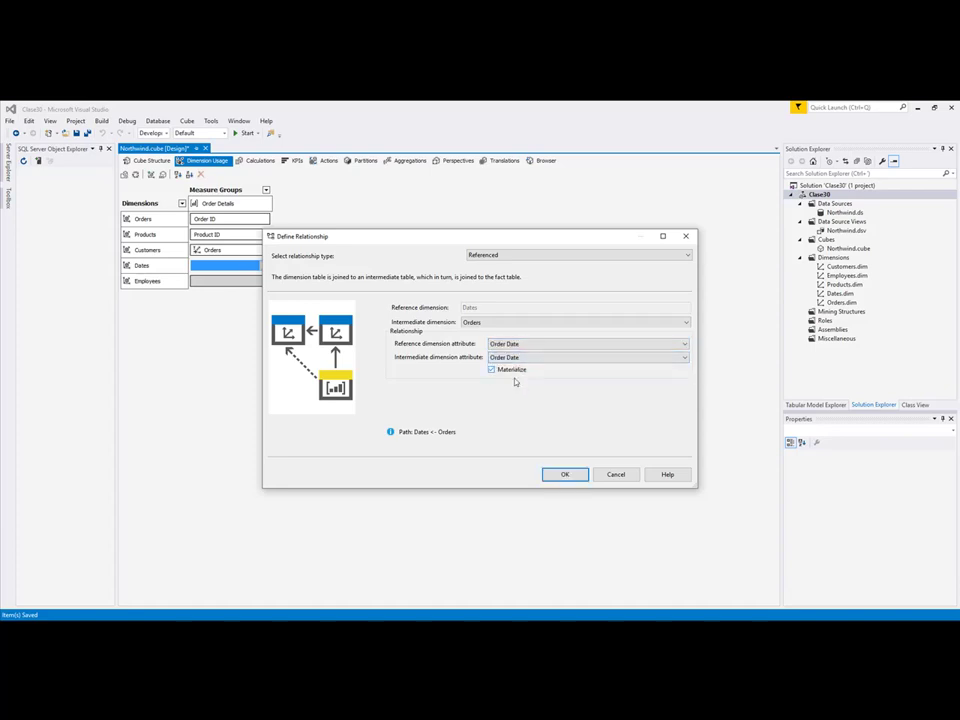
pyautogui.click(565, 476)
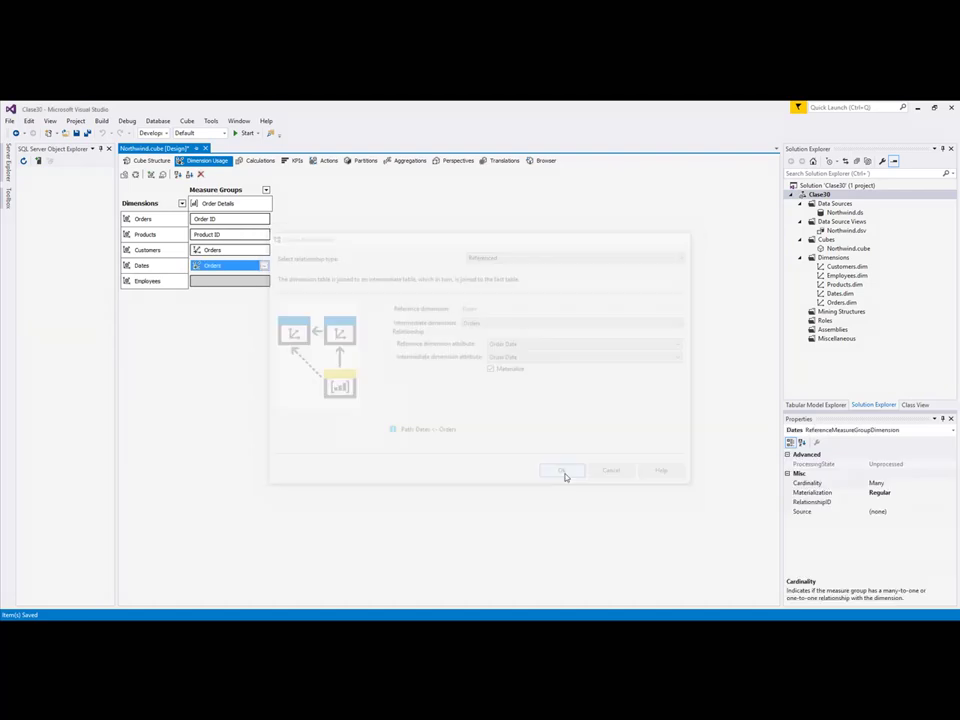
# - Give the Employees dimension a Referenced relationship to Order Details with Orders as the intermediate dimension
pyautogui.click(265, 283)
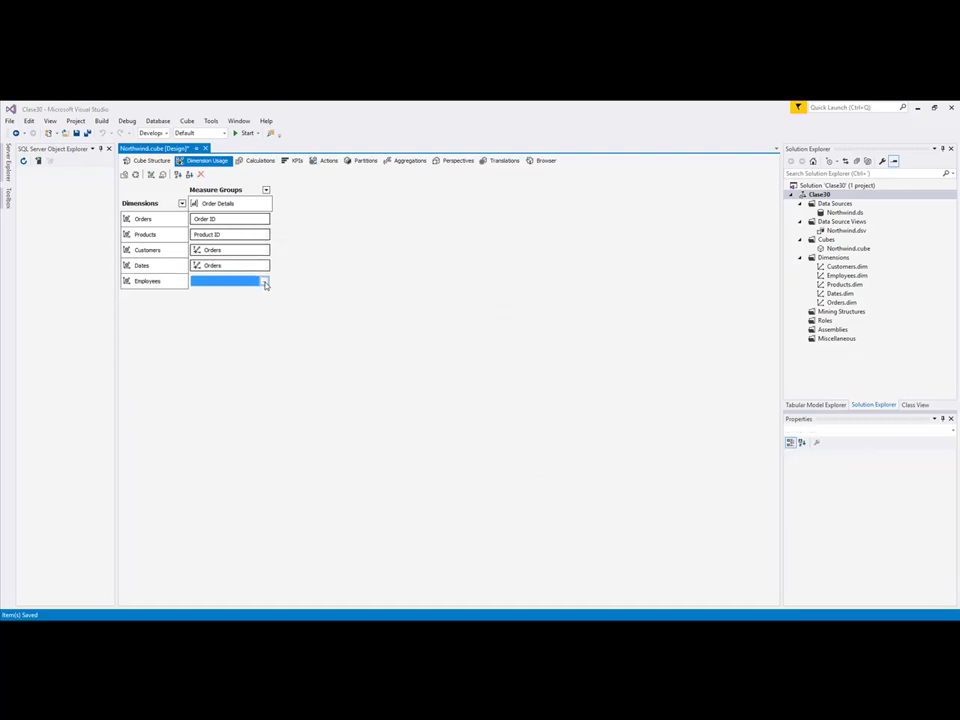
pyautogui.click(265, 282)
pyautogui.click(512, 256)
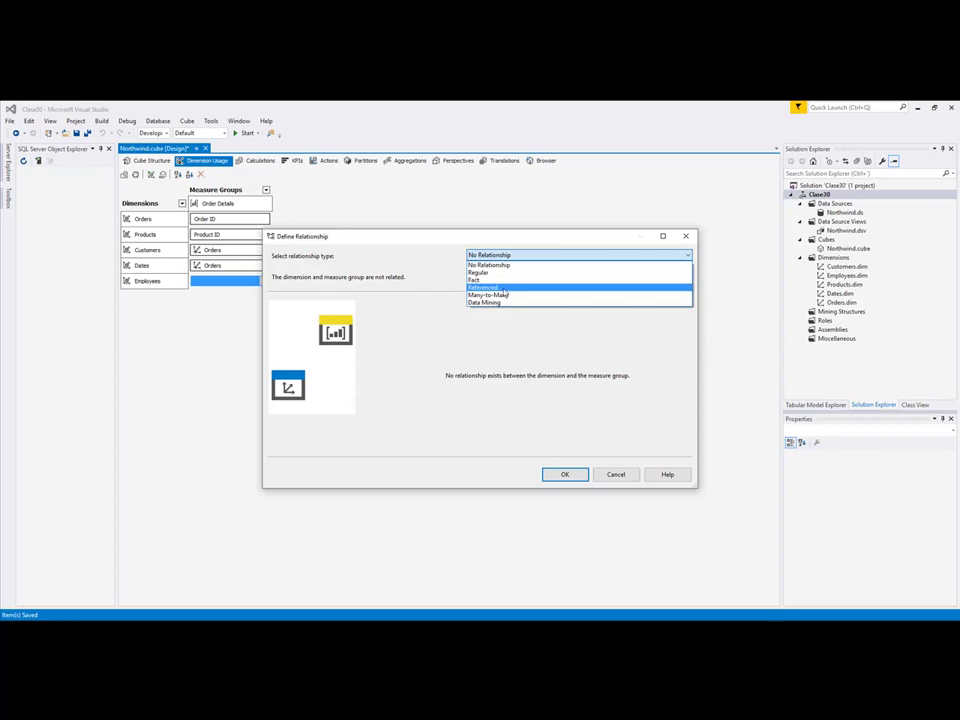
pyautogui.click(511, 288)
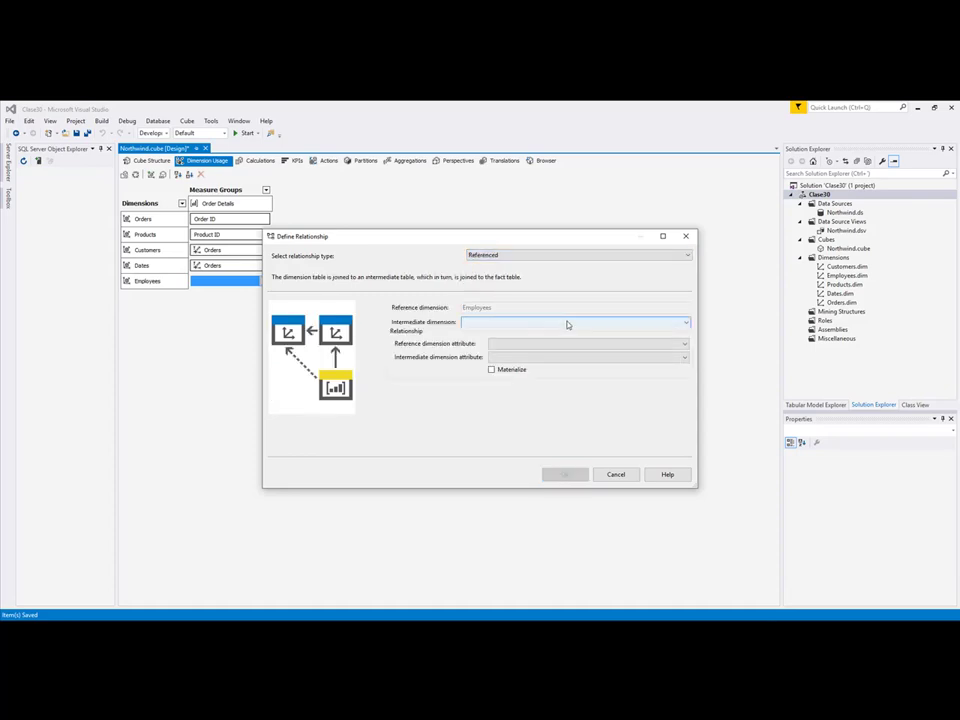
pyautogui.click(567, 324)
pyautogui.click(476, 332)
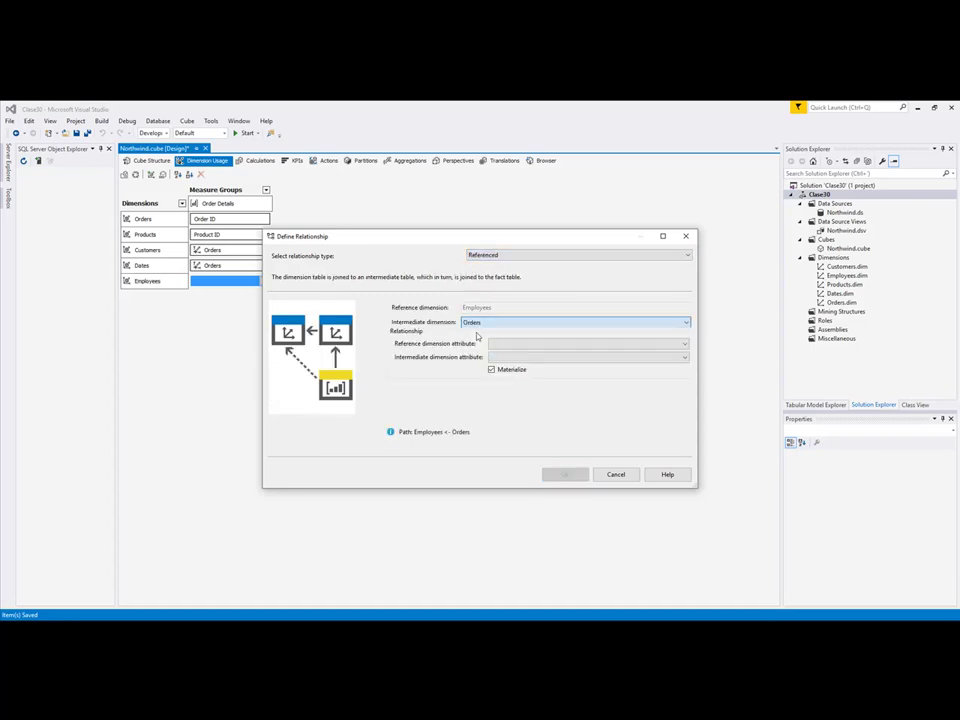
# - Use Employee ID as both the reference and intermediate dimension attribute, and confirm the Employees relationship
pyautogui.click(544, 344)
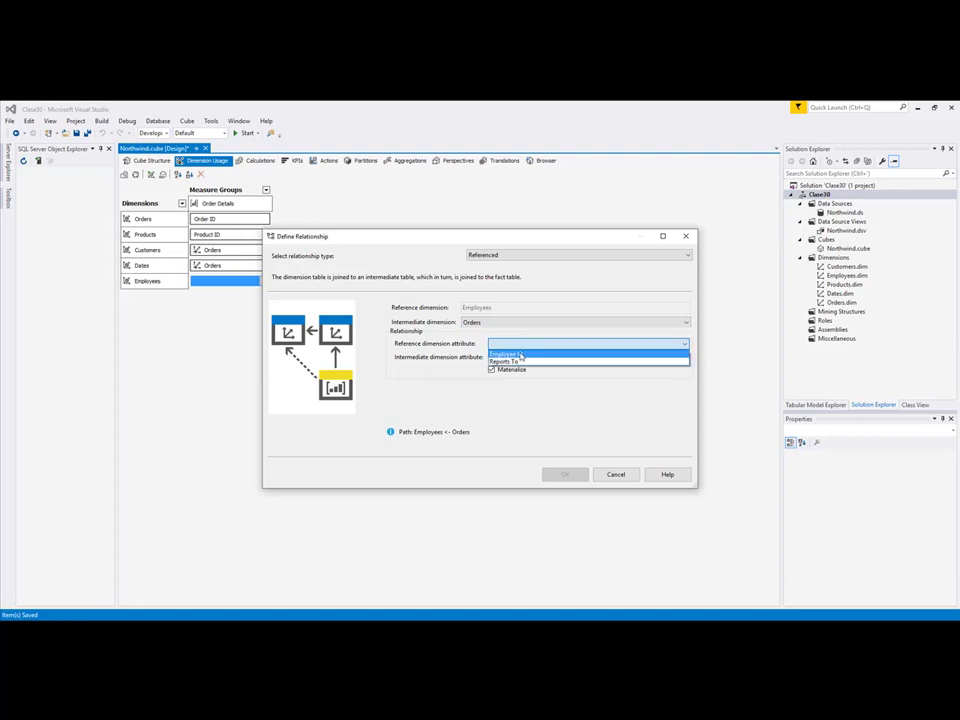
pyautogui.click(519, 355)
pyautogui.click(553, 358)
pyautogui.click(517, 376)
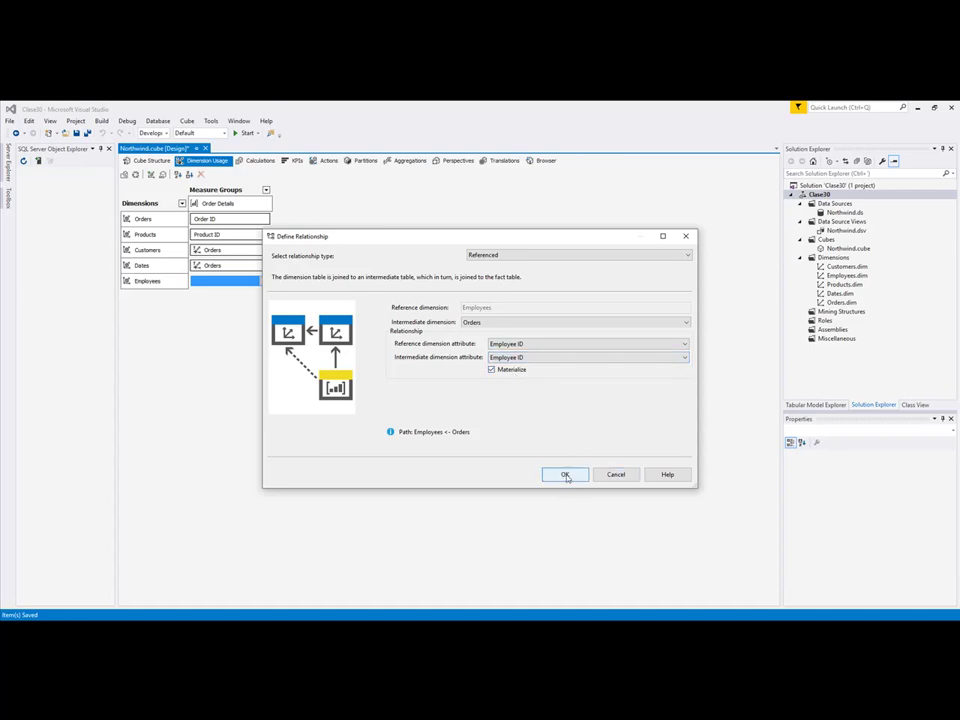
pyautogui.click(566, 475)
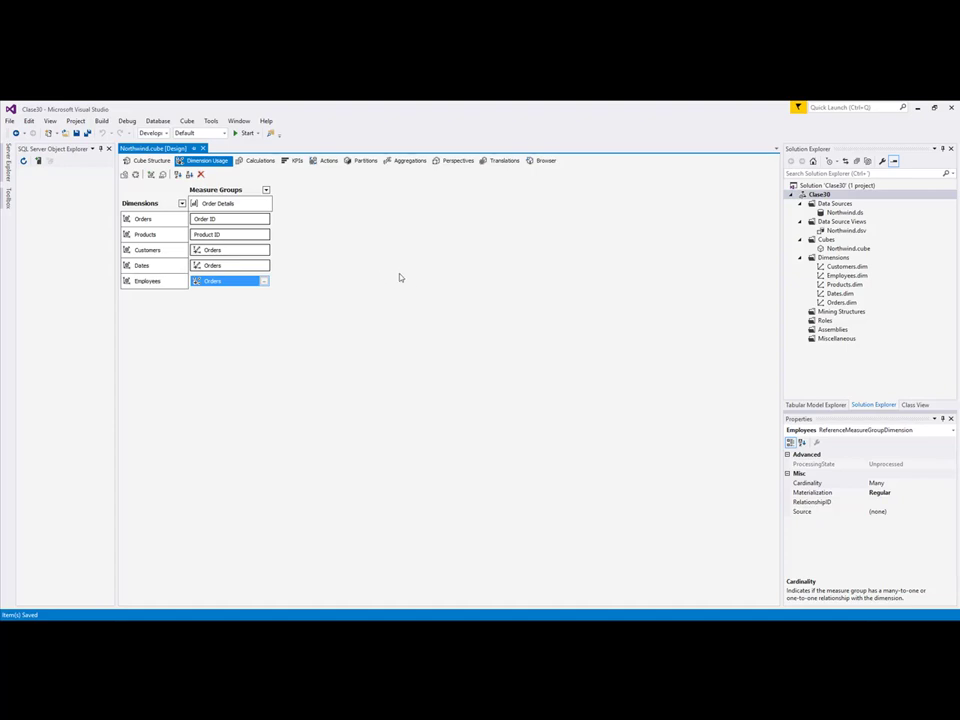
# - Process the Northwind cube in full, building and deploying the project first, and close the processing and deployment progress windows
pyautogui.click(135, 176)
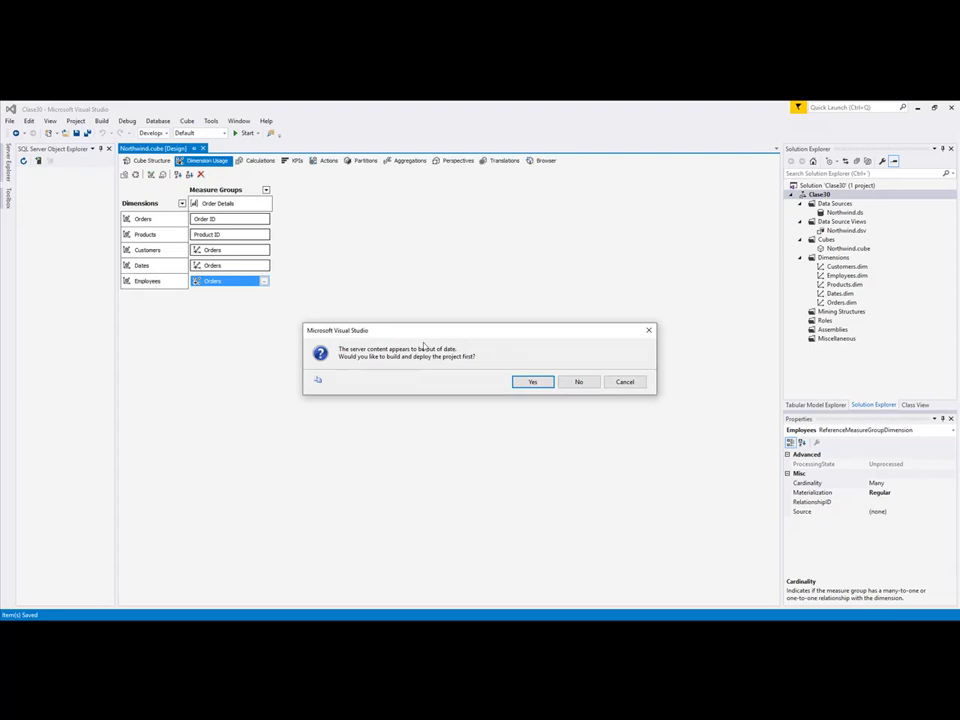
pyautogui.click(533, 382)
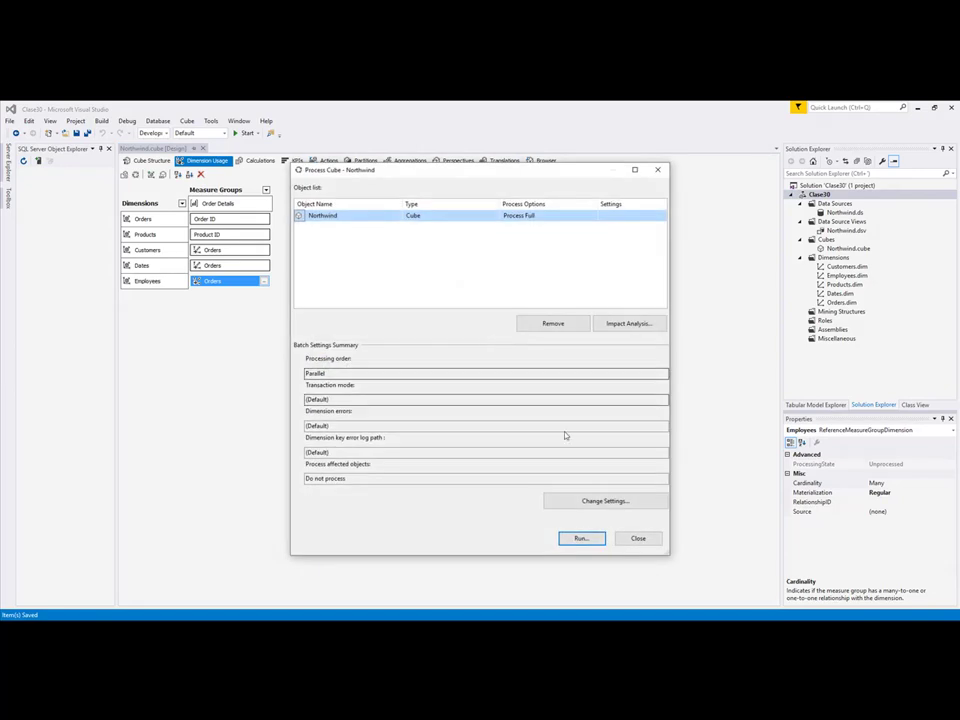
pyautogui.click(581, 539)
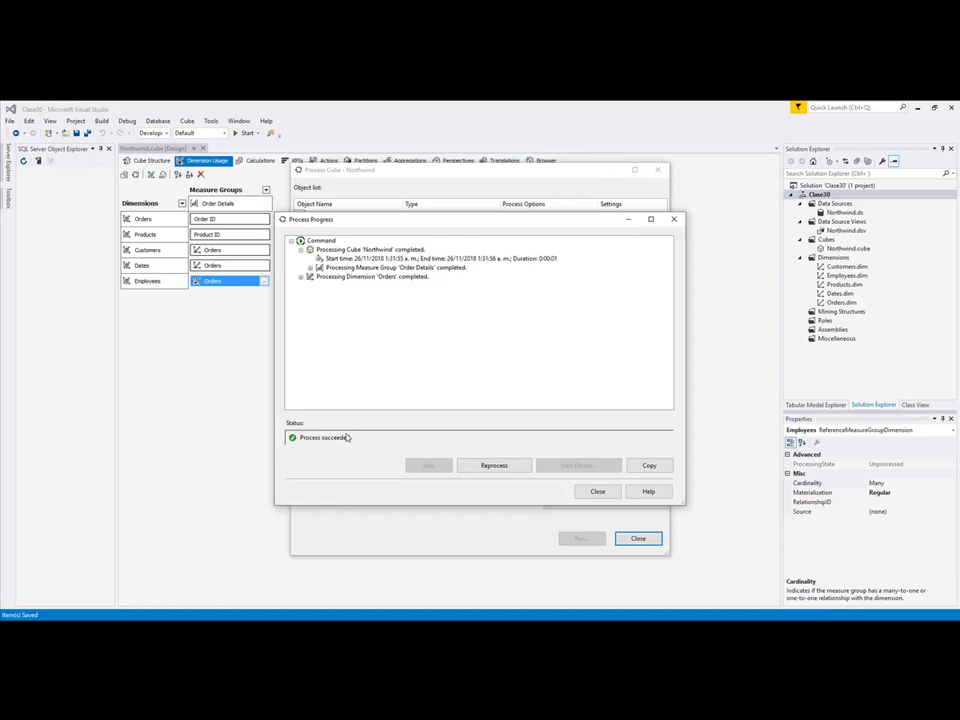
pyautogui.click(600, 493)
pyautogui.click(637, 539)
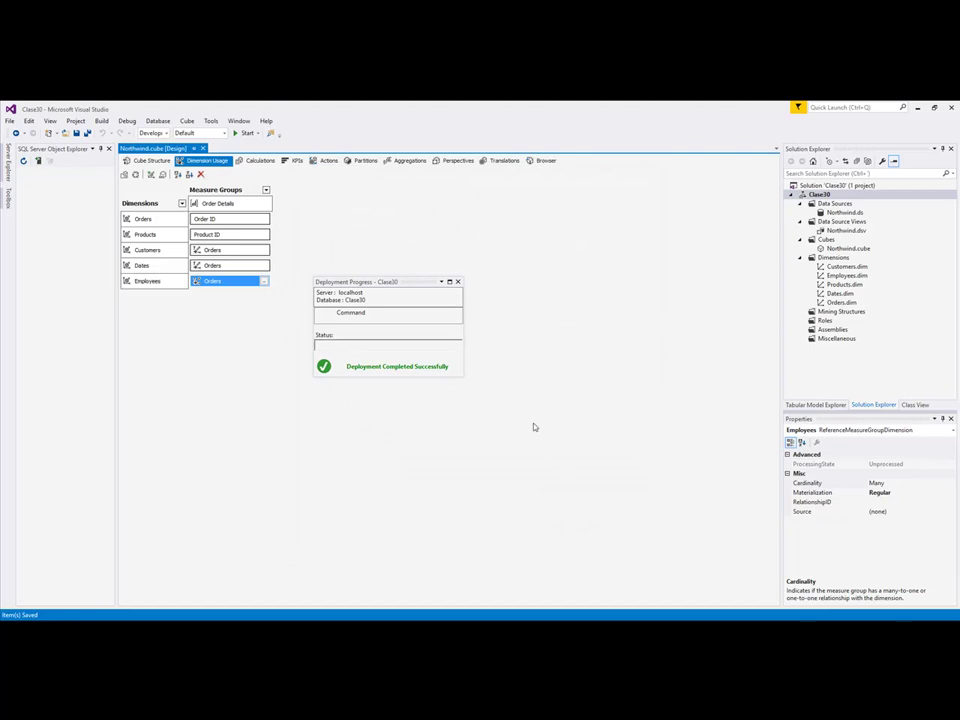
pyautogui.click(457, 281)
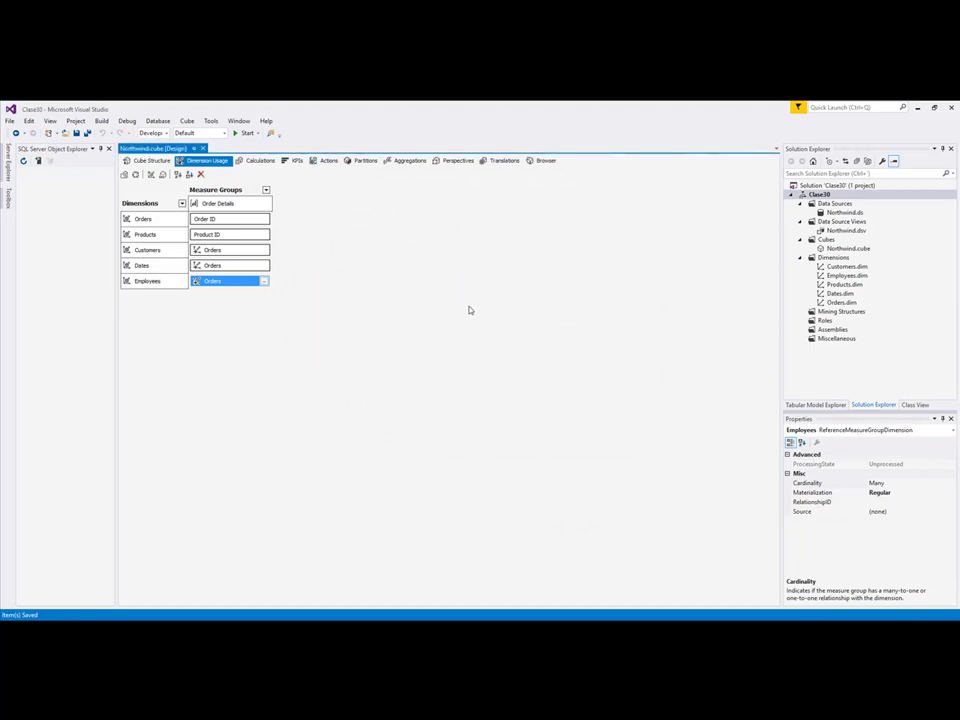
# - Browse the cube and add the Customers attribute Country and the Dates attribute Year to the query
pyautogui.click(545, 161)
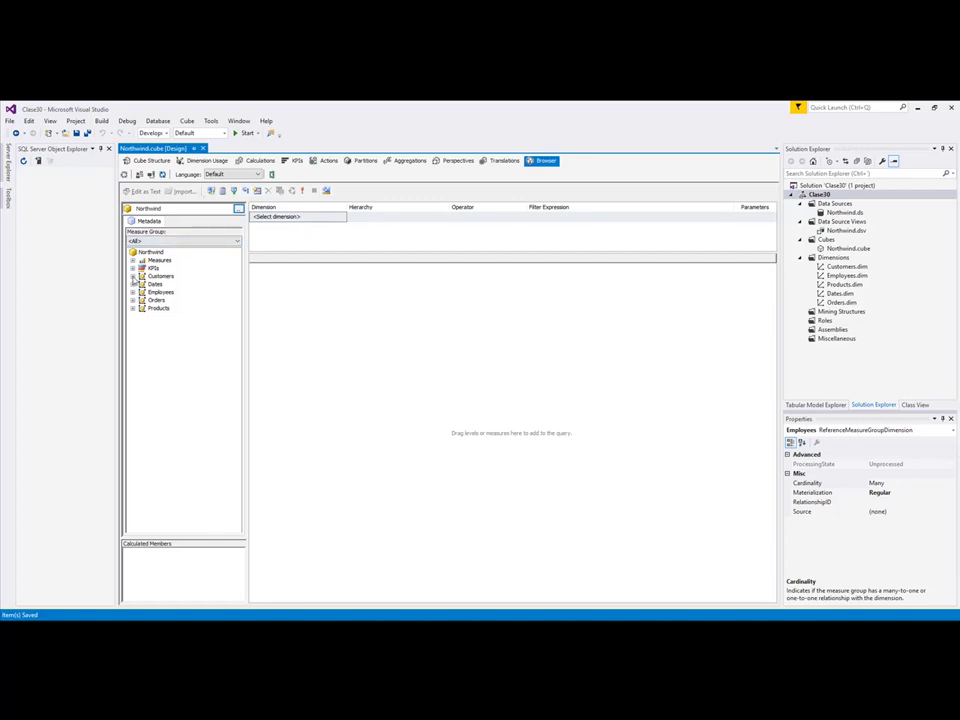
pyautogui.click(132, 276)
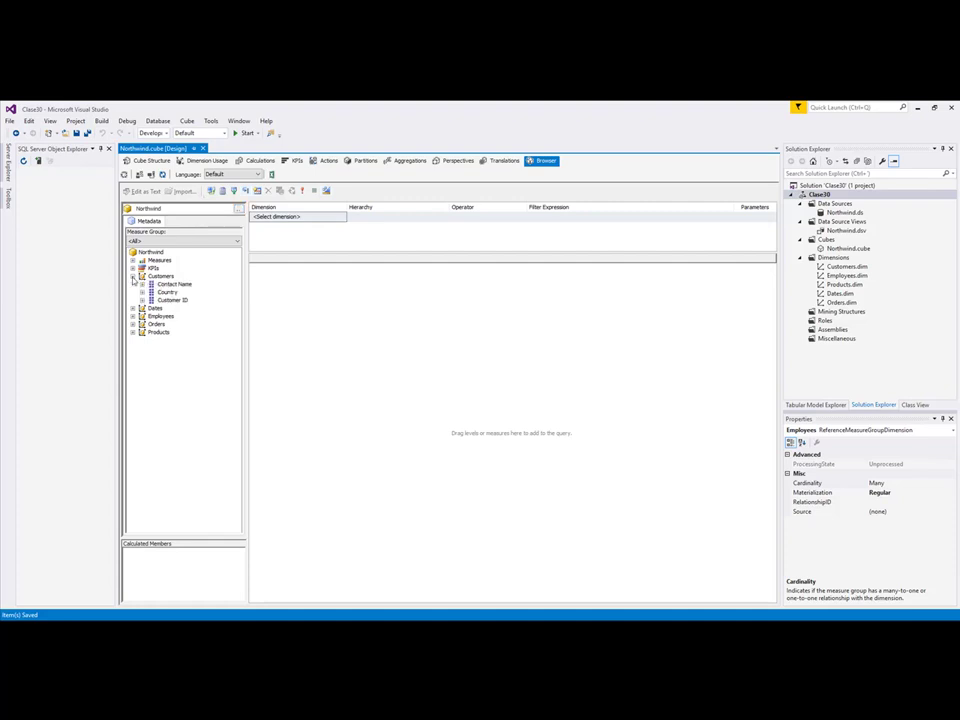
pyautogui.click(133, 309)
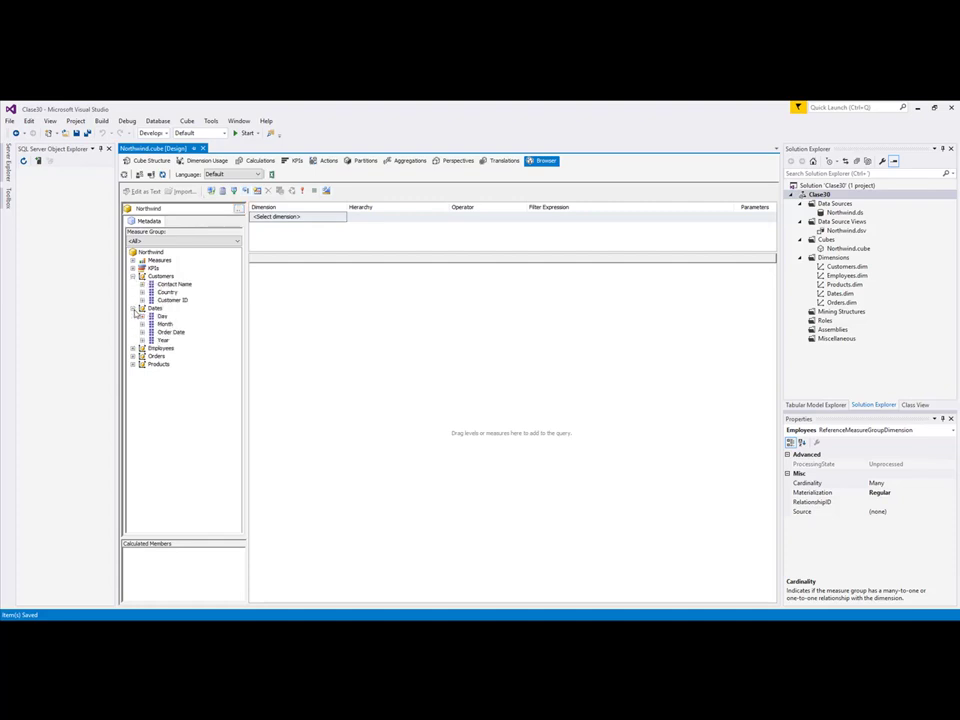
pyautogui.click(133, 364)
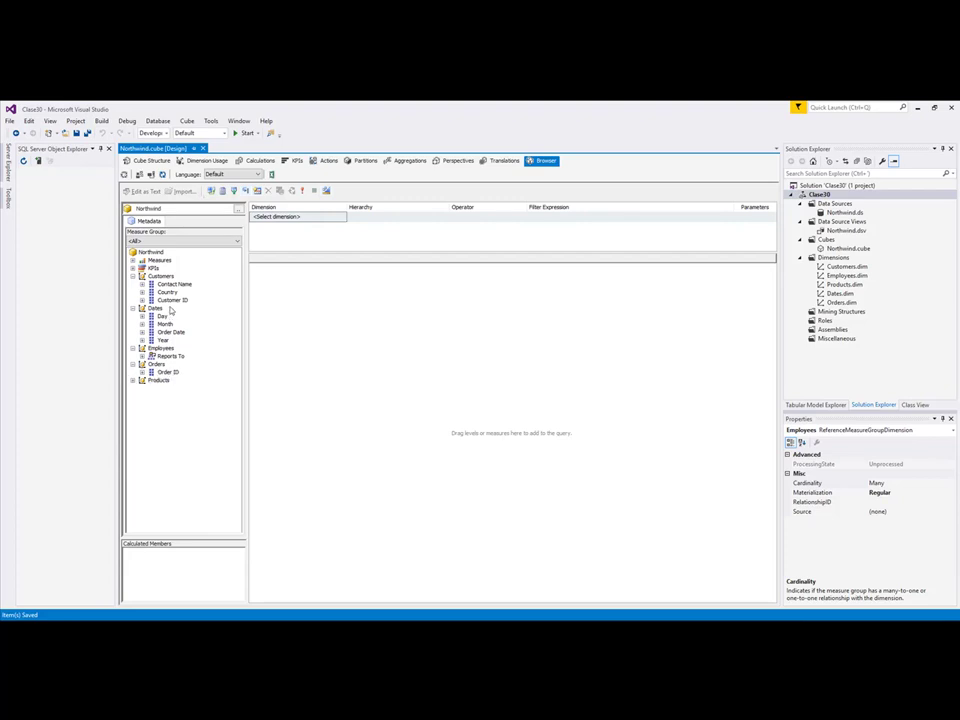
pyautogui.moveTo(166, 292); pyautogui.dragTo(174, 298)
pyautogui.moveTo(167, 292); pyautogui.dragTo(270, 268)
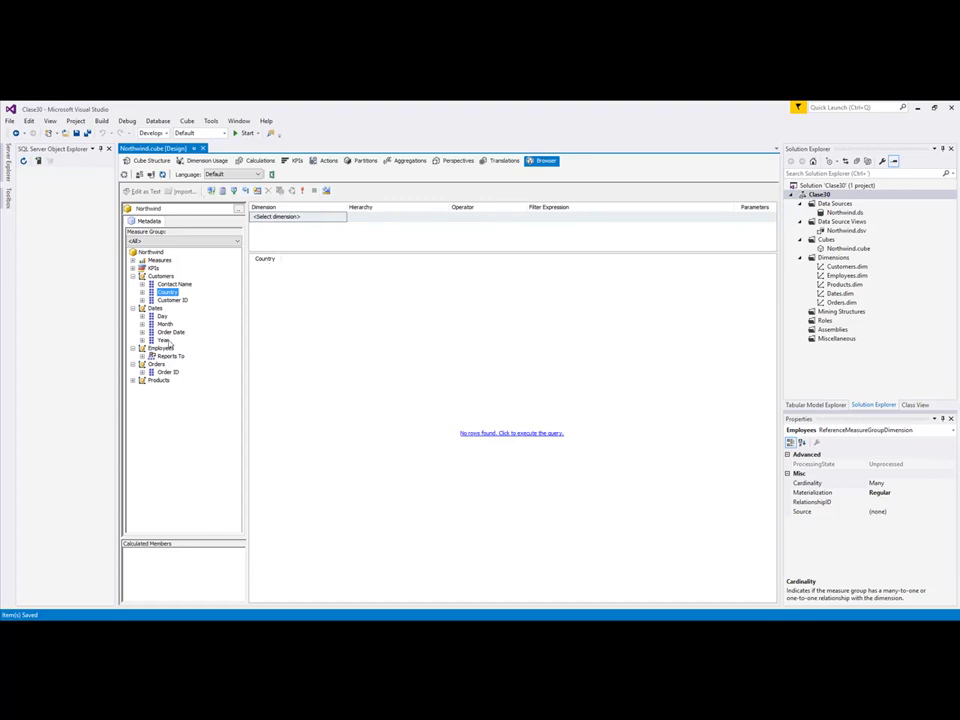
pyautogui.moveTo(163, 342); pyautogui.dragTo(338, 265)
# - Add the Quantity measure from Order Details to the cube query beside Country and Year
pyautogui.click(142, 260)
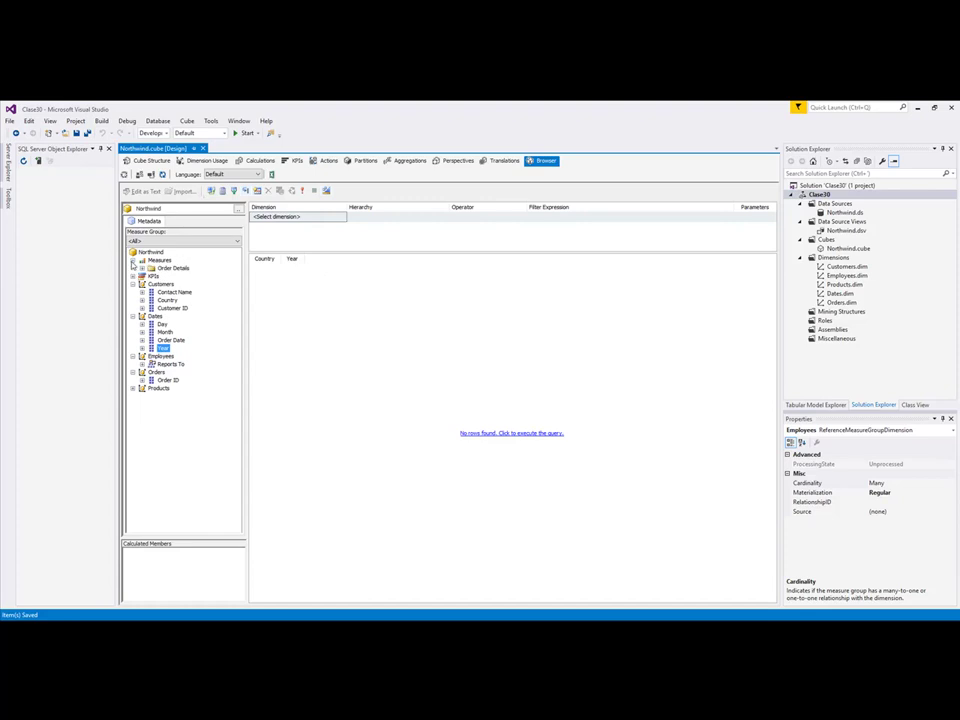
pyautogui.click(142, 268)
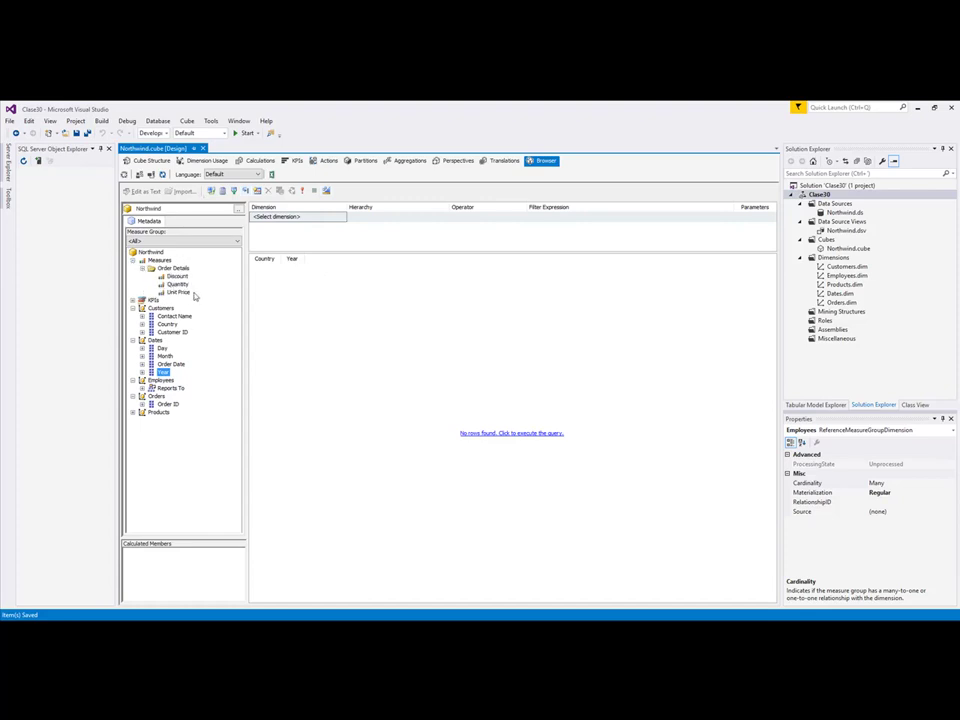
pyautogui.moveTo(178, 284); pyautogui.dragTo(305, 324)
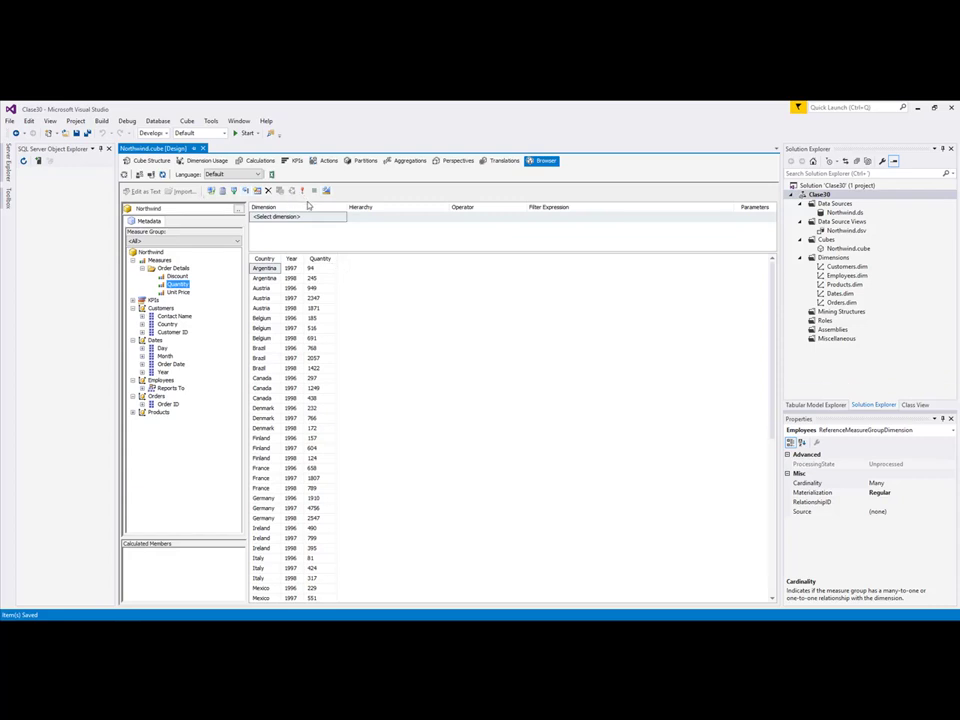
# - Create a new calculated member named Valores in the cube's calculations
pyautogui.click(262, 164)
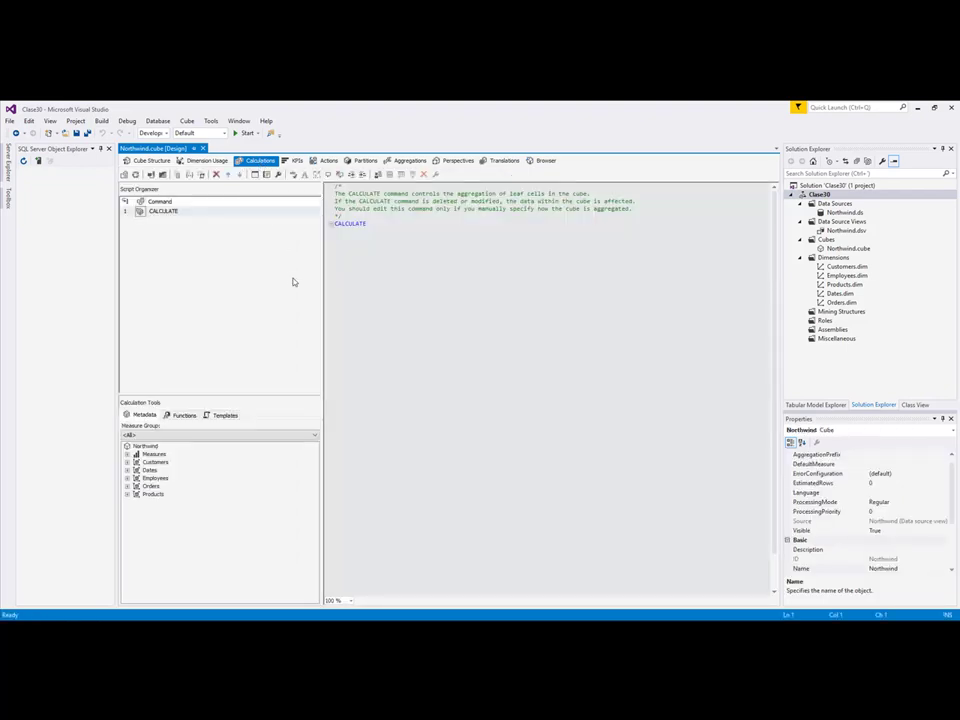
pyautogui.click(177, 176)
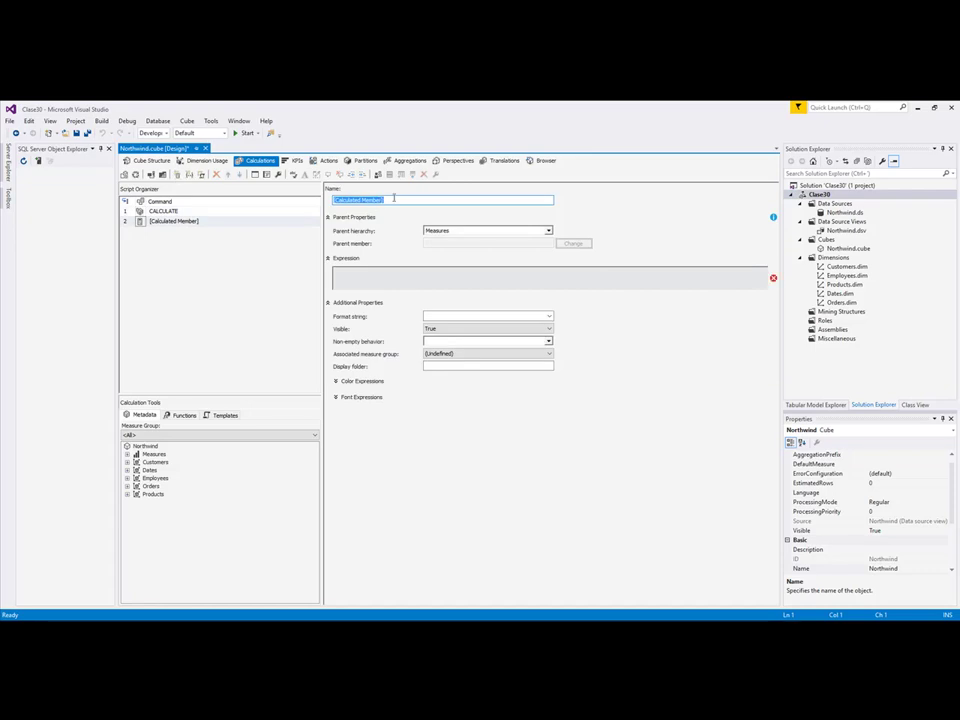
pyautogui.write('Valores')
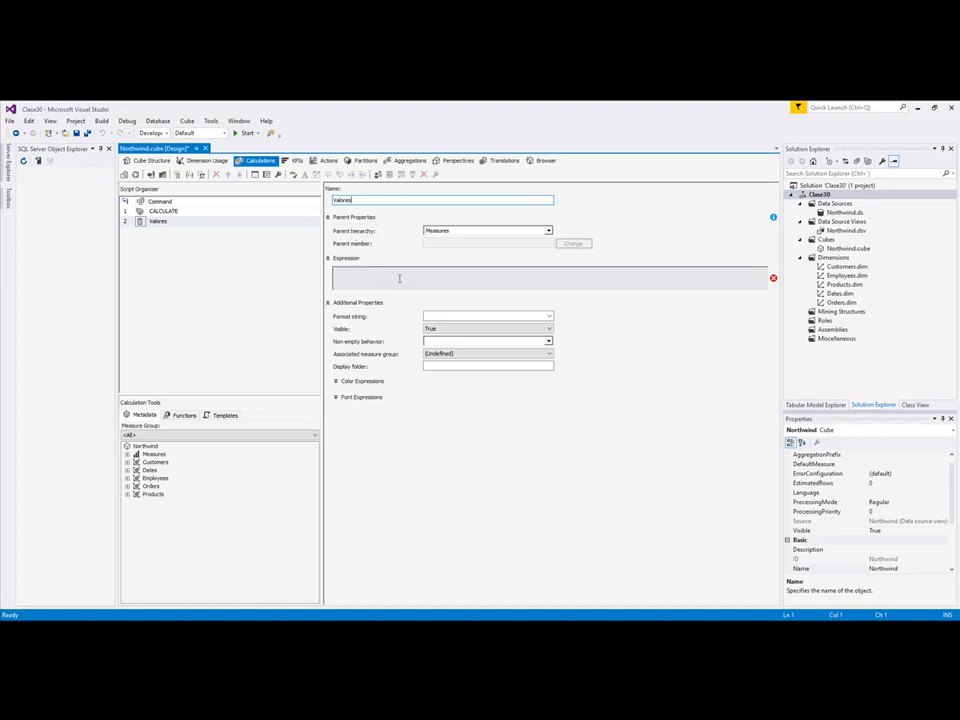
# - Define the Valores expression as the Order Details measure Quantity multiplied by Unit Price: [Measures].[Quantity]*[Measures].[Unit Price]
pyautogui.click(127, 454)
pyautogui.click(136, 462)
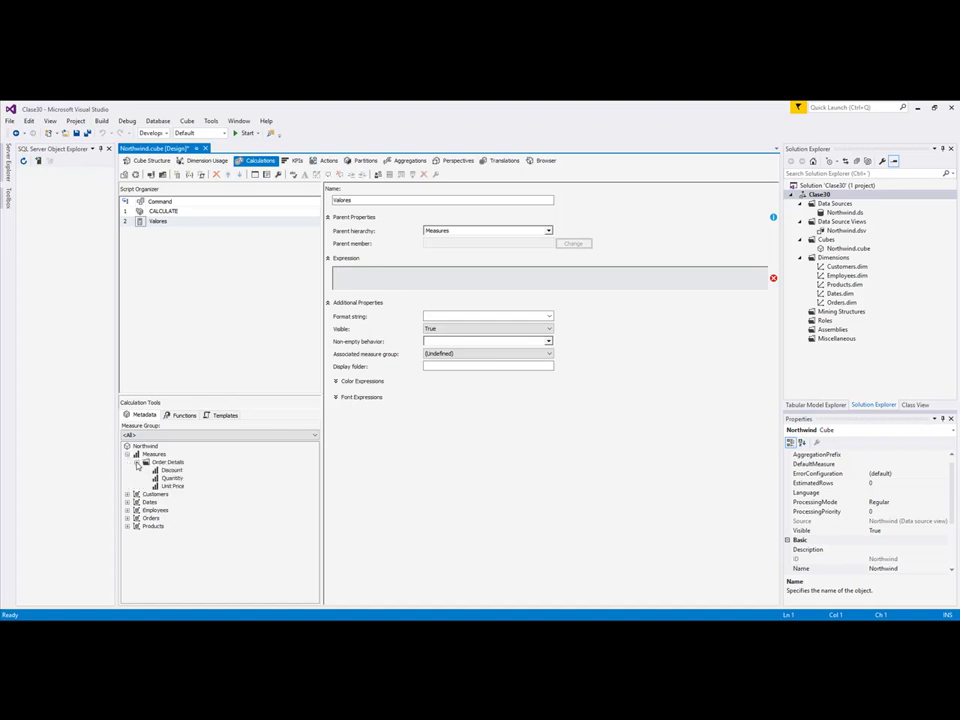
pyautogui.moveTo(172, 478); pyautogui.dragTo(381, 283)
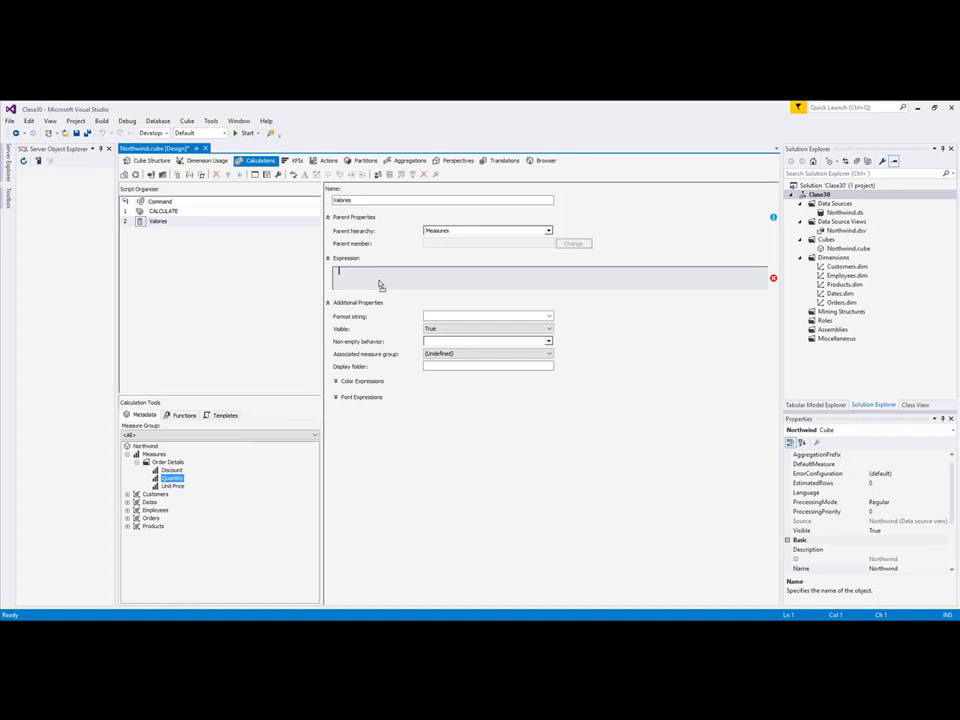
pyautogui.click(431, 272)
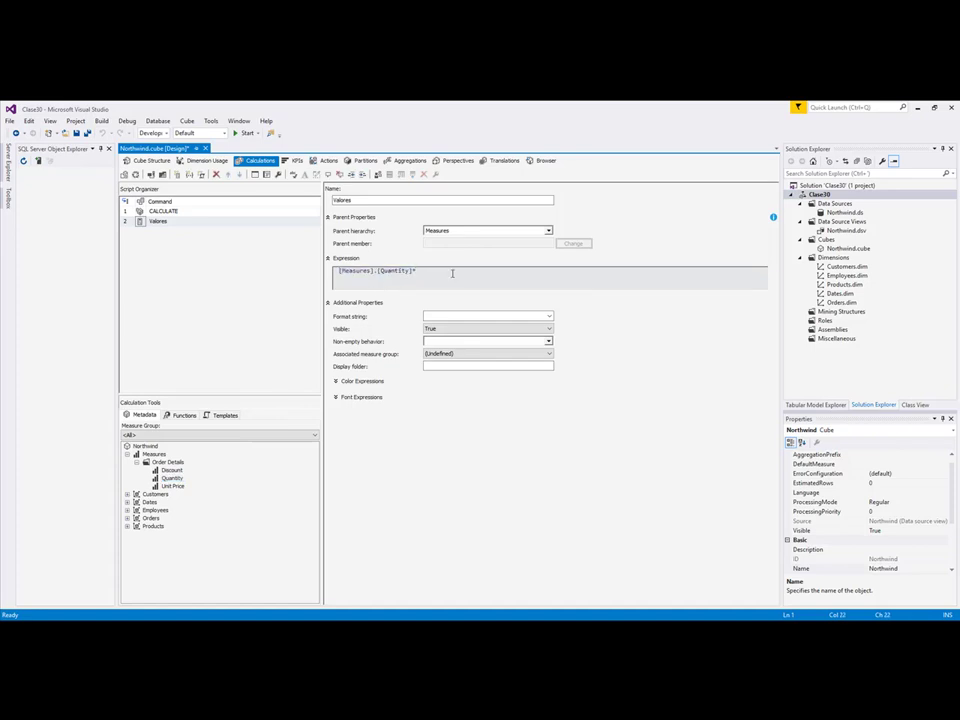
pyautogui.write('*')
pyautogui.moveTo(172, 486); pyautogui.dragTo(450, 277)
# - Review the CALCULATE command and the Valores member in the calculation script, and save the cube
pyautogui.click(160, 211)
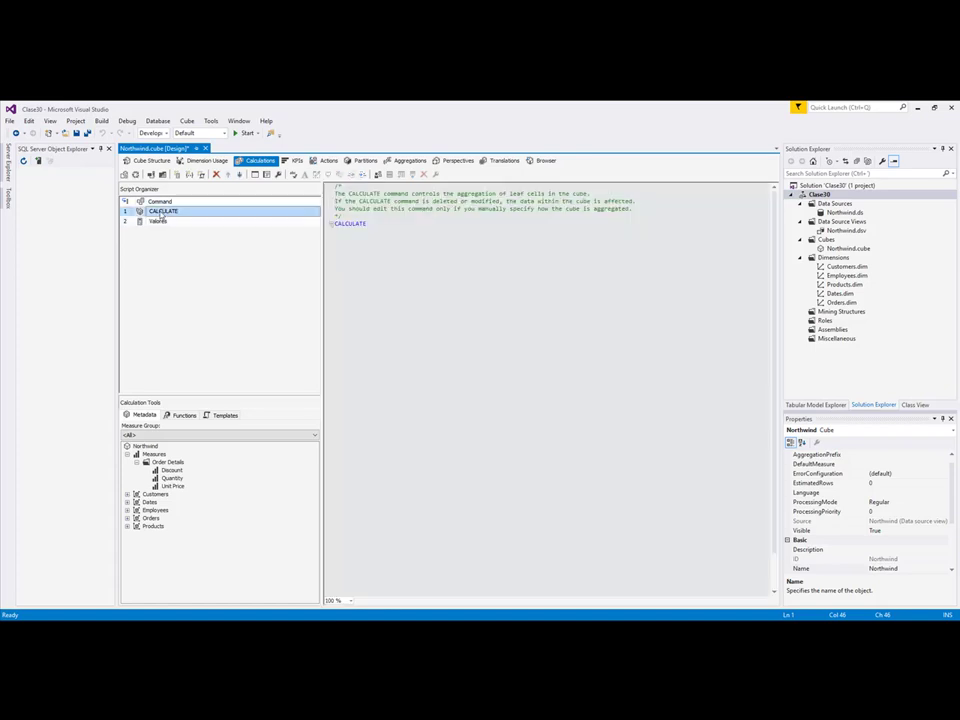
pyautogui.click(156, 222)
pyautogui.click(156, 214)
pyautogui.hotkey('ctrl', 's')
# - Deploy the project over the existing Clase30 database, run Process Full on the Northwind cube, and close the processing windows
pyautogui.click(151, 161)
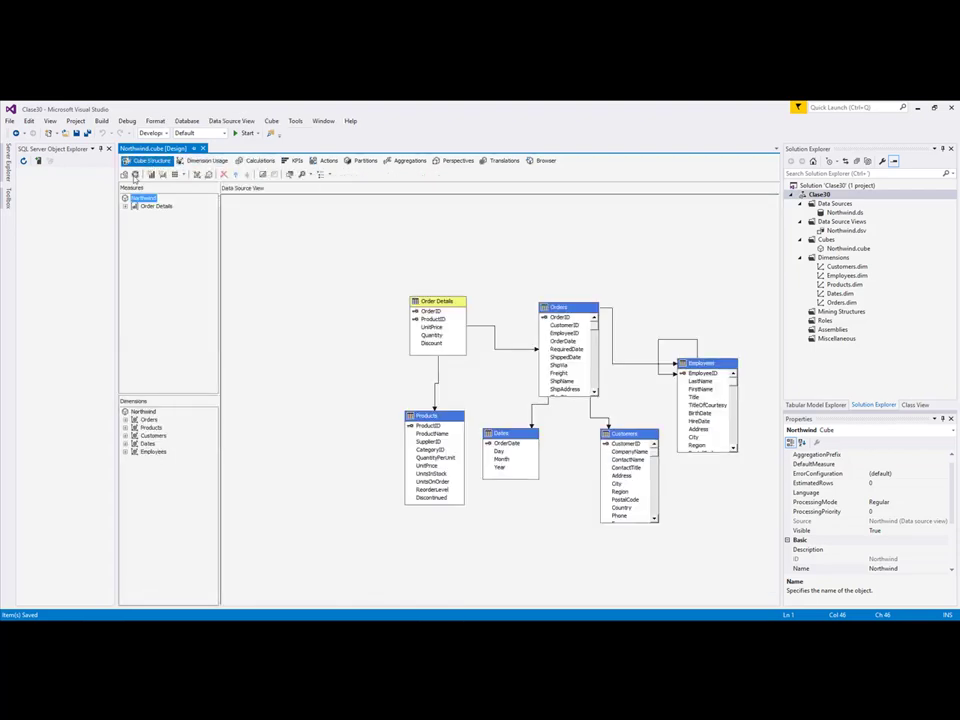
pyautogui.click(135, 176)
pyautogui.click(528, 381)
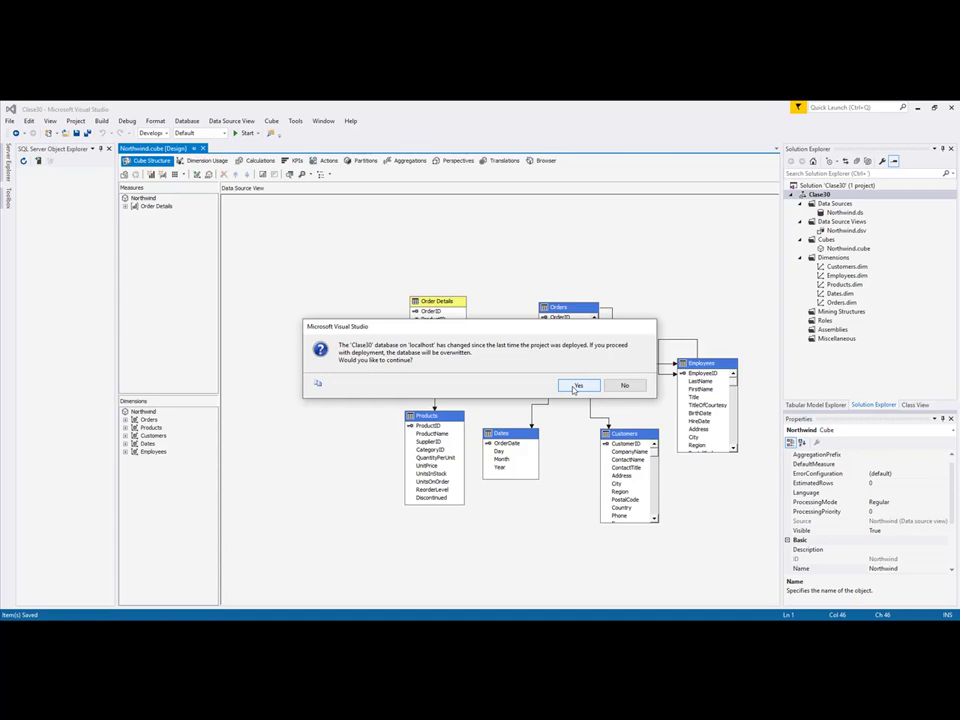
pyautogui.click(577, 386)
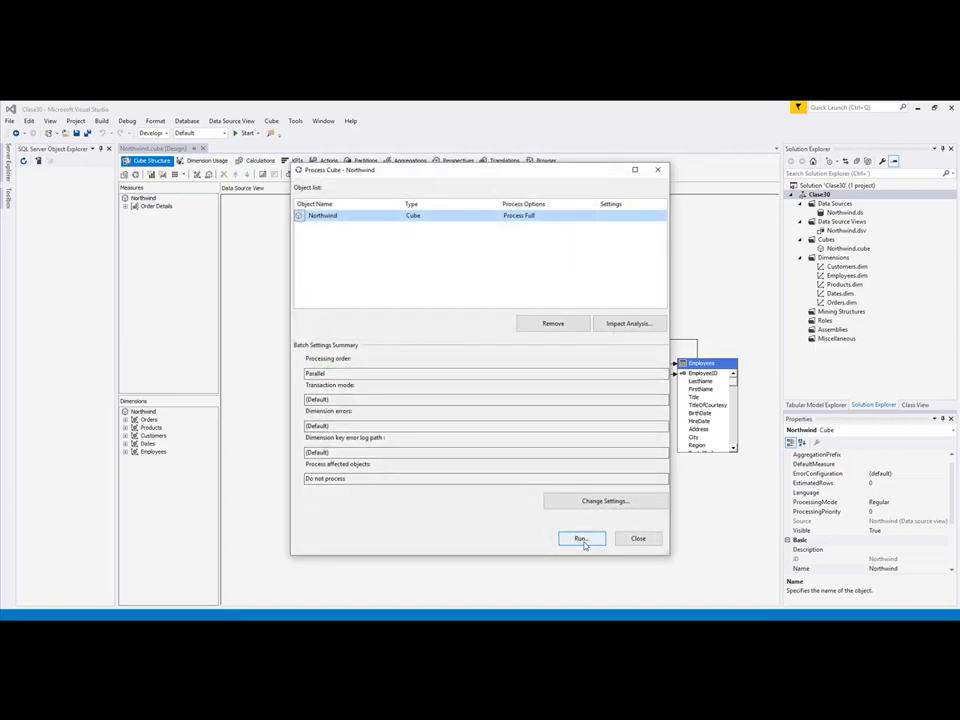
pyautogui.click(580, 539)
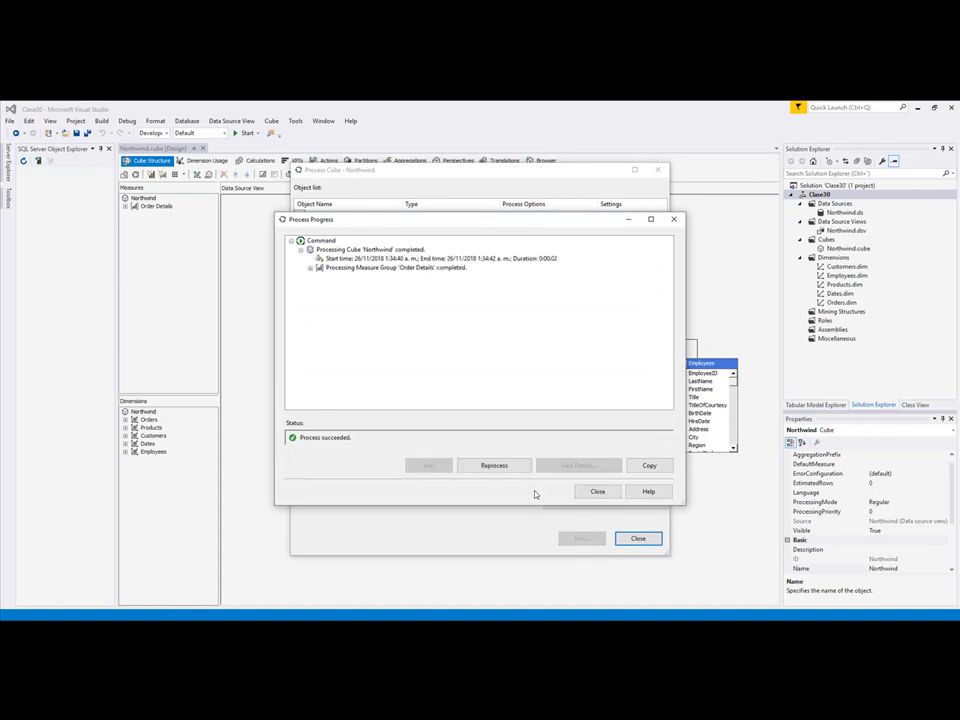
pyautogui.click(598, 491)
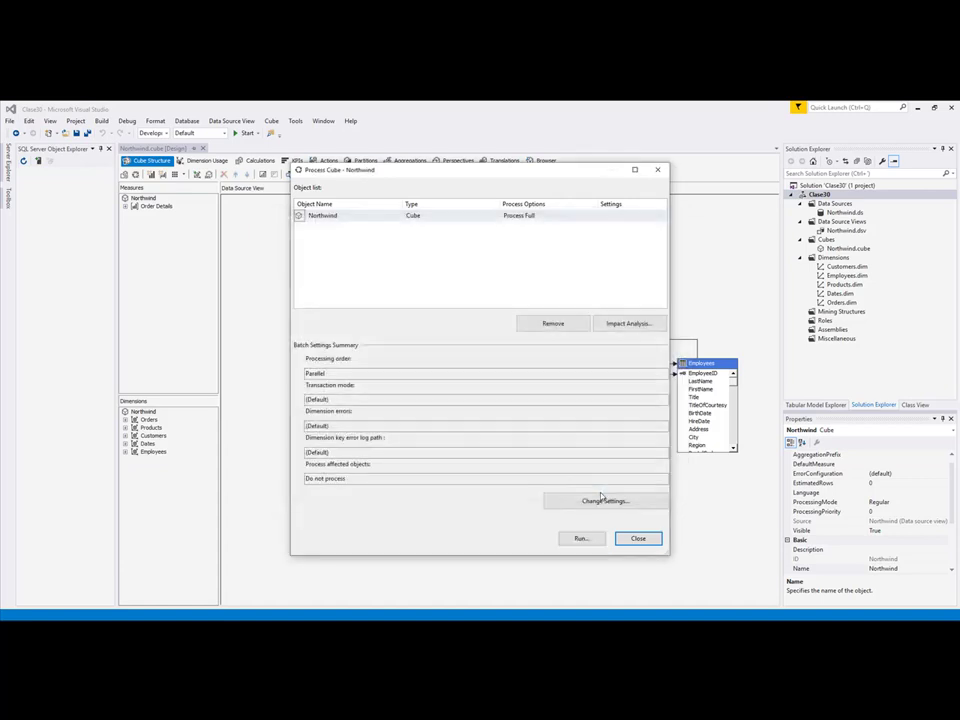
pyautogui.click(638, 540)
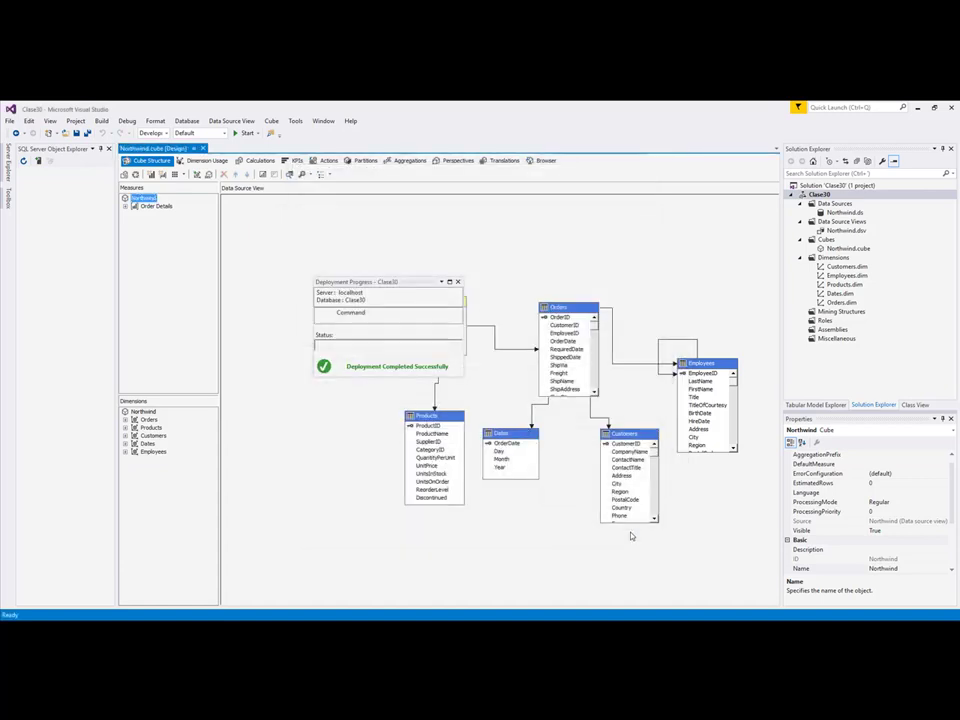
# - Reconnect the cube browser to the reprocessed cube and add the Customers attribute Country and the Dates attribute Year to the query
pyautogui.click(540, 162)
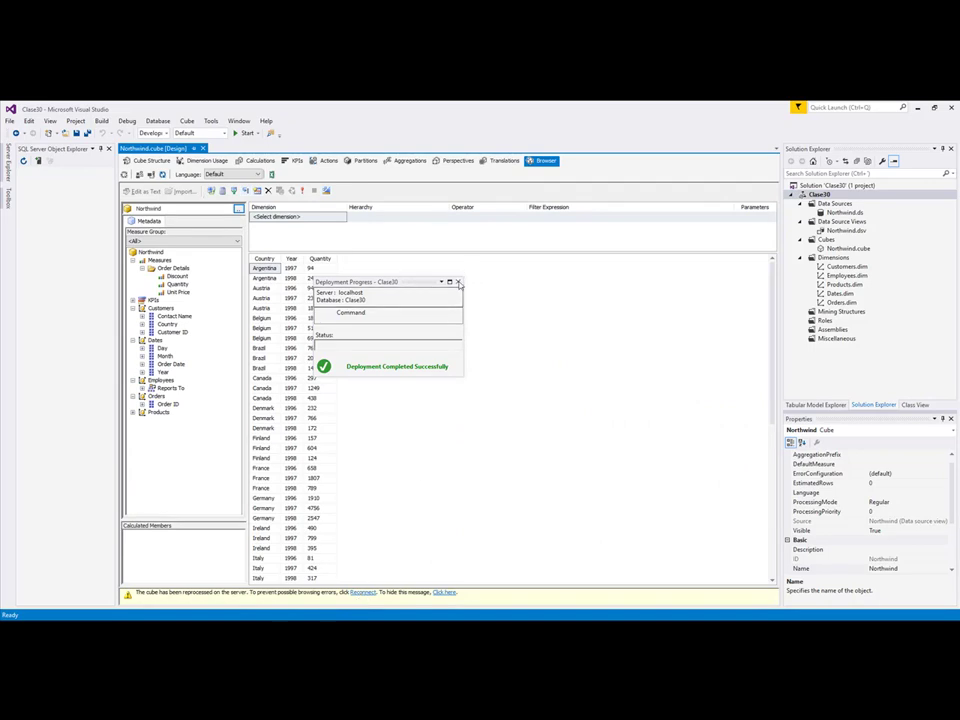
pyautogui.click(362, 593)
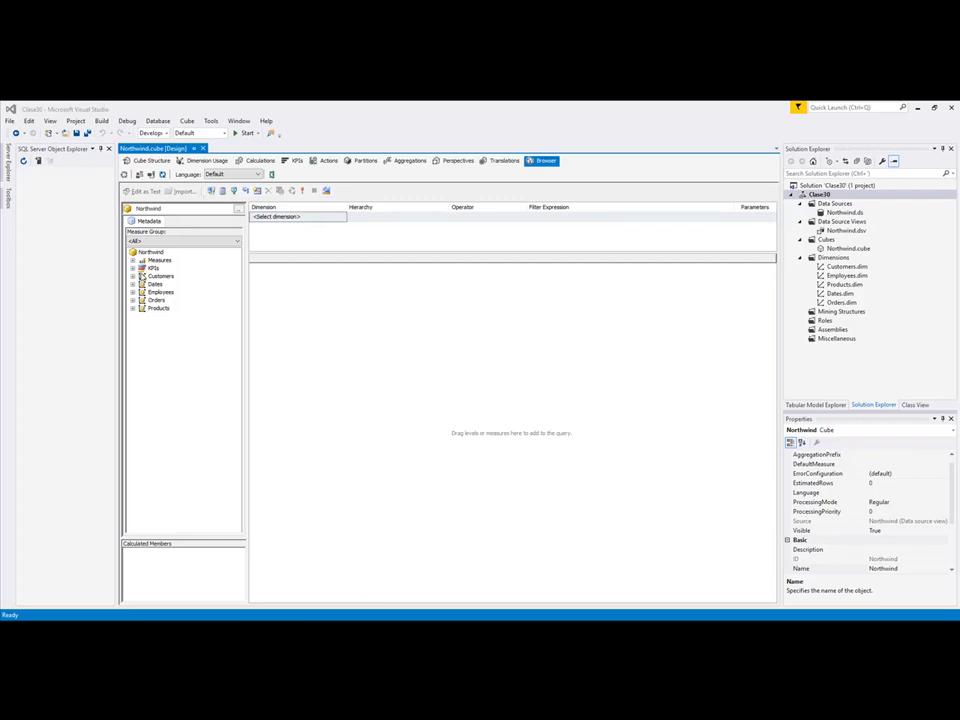
pyautogui.click(133, 277)
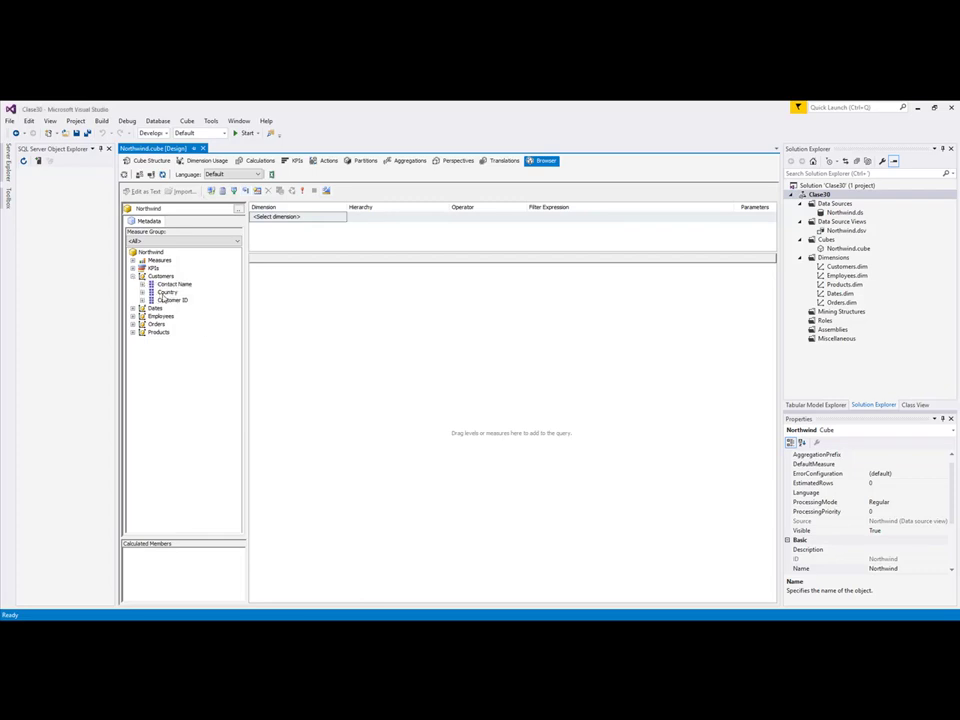
pyautogui.moveTo(174, 284); pyautogui.dragTo(275, 264)
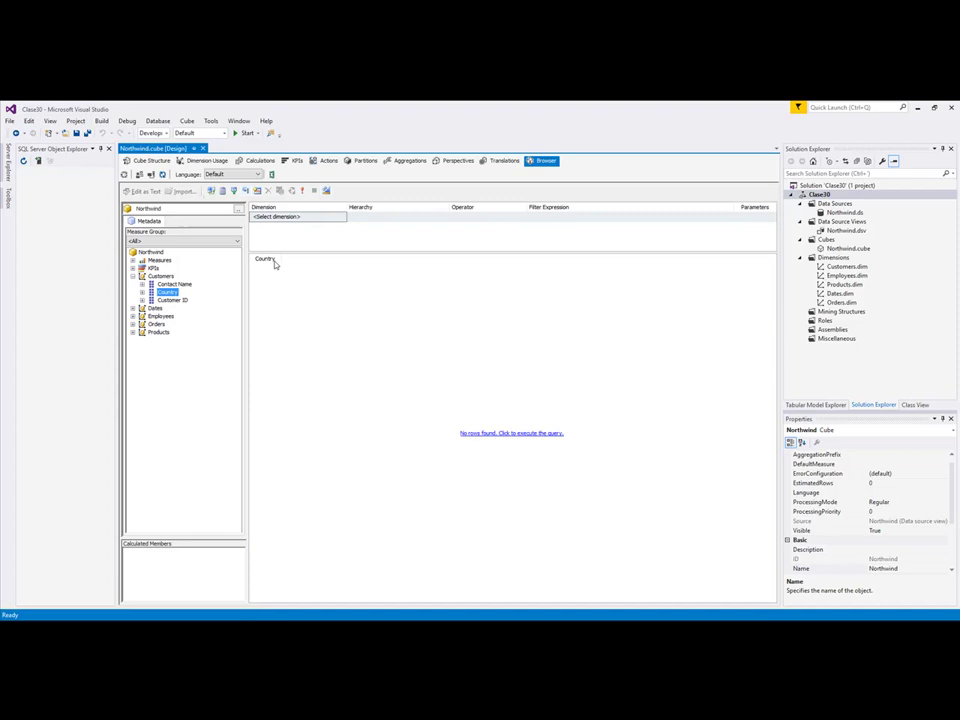
pyautogui.click(133, 324)
pyautogui.click(133, 340)
pyautogui.click(133, 308)
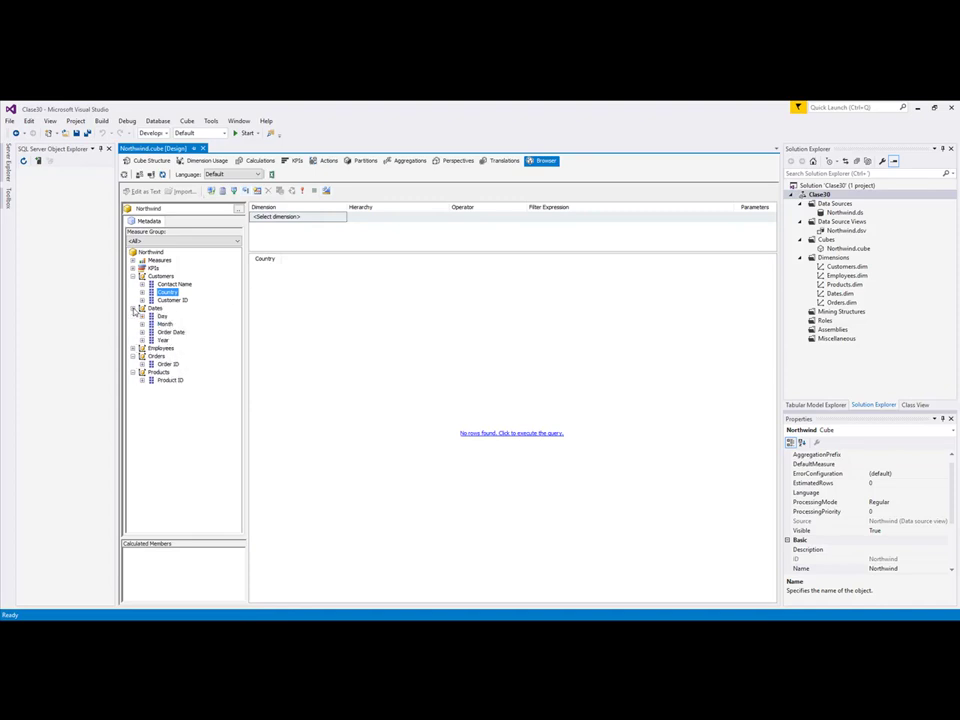
pyautogui.moveTo(163, 340); pyautogui.dragTo(287, 298)
# - Add the calculated member Valores to the query, widen its column, and insert the Quantity measure beside it
pyautogui.click(132, 260)
pyautogui.moveTo(165, 276); pyautogui.dragTo(300, 303)
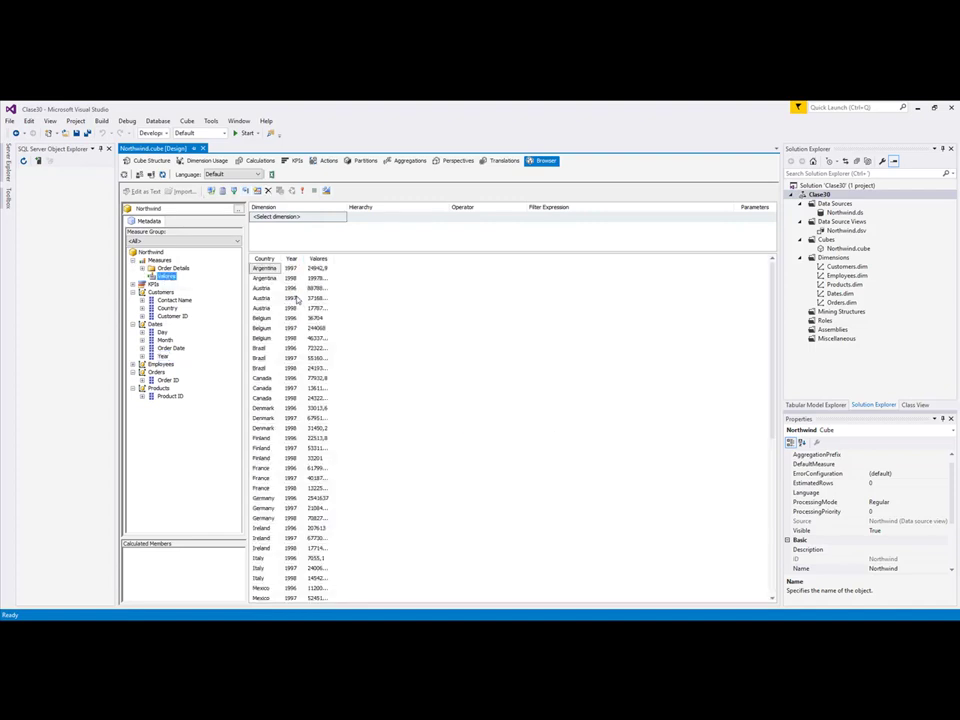
pyautogui.moveTo(333, 258); pyautogui.dragTo(369, 259)
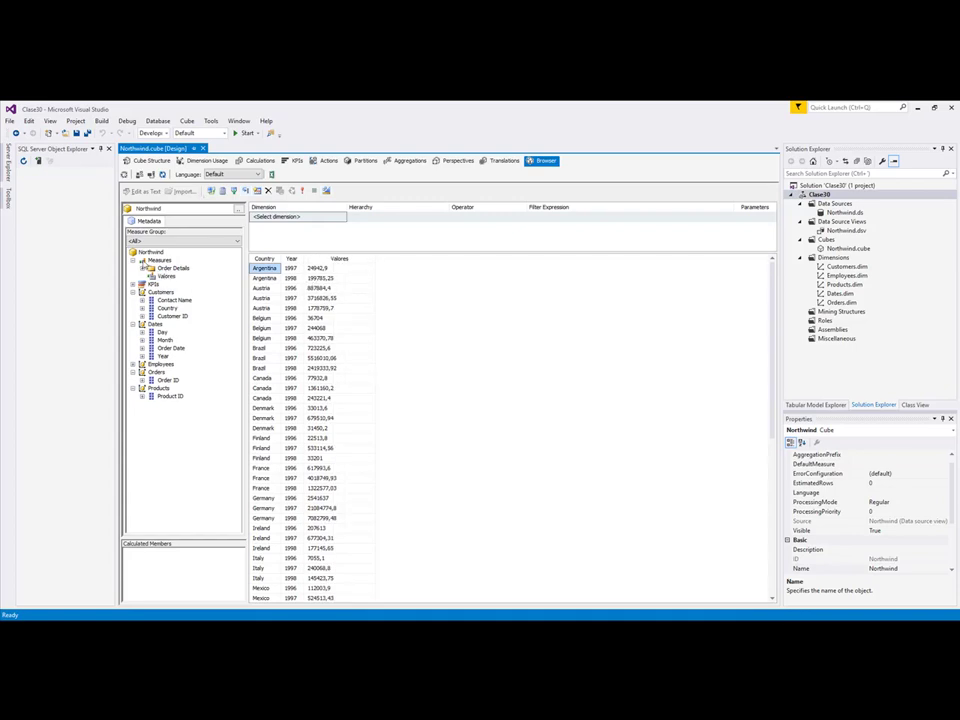
pyautogui.click(141, 268)
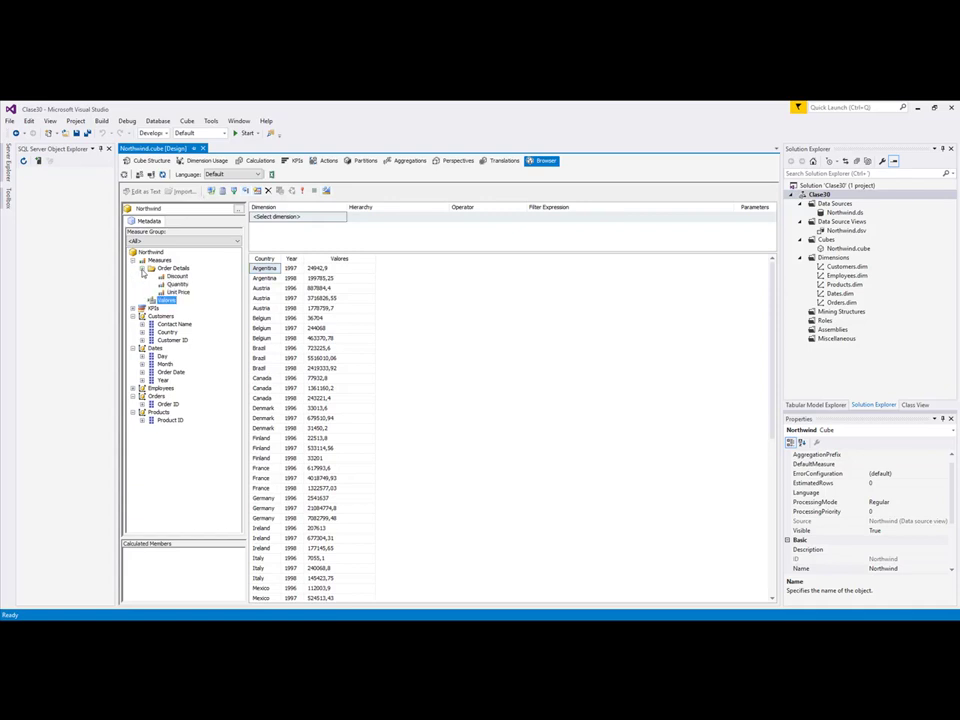
pyautogui.moveTo(178, 284); pyautogui.dragTo(362, 298)
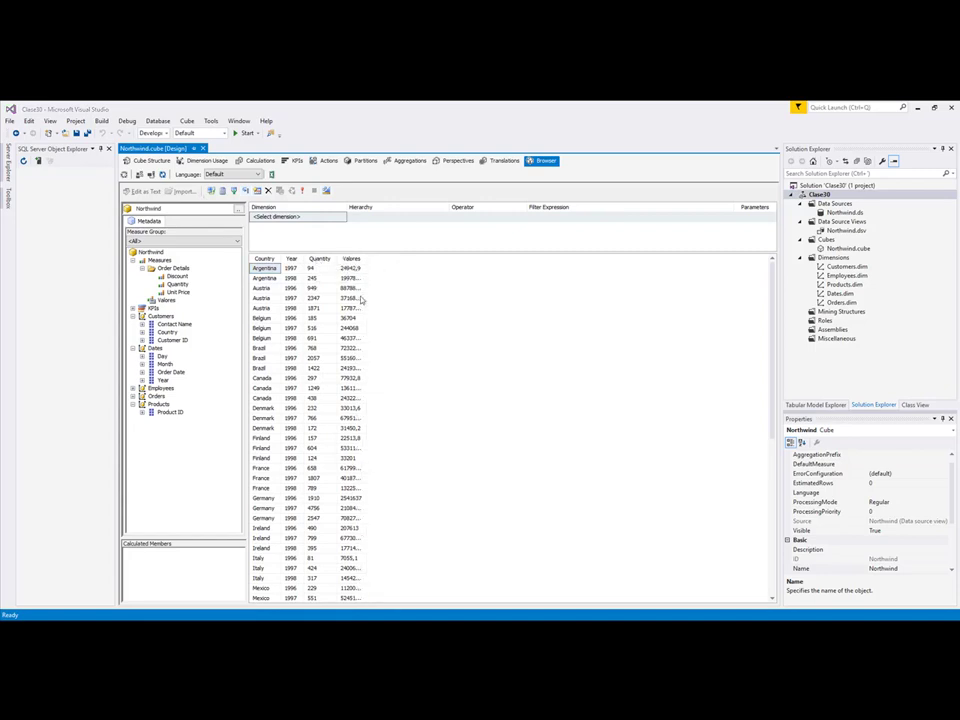